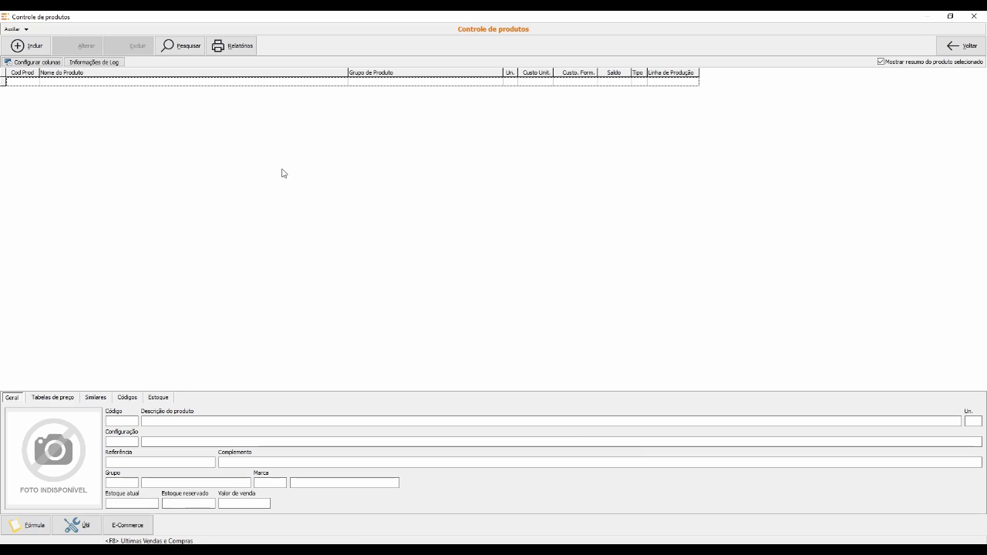
# Search the product register for product code 123 and open the formula (Ficha Técnica) of CADEIRA SECRETARIA.
pyautogui.click(181, 45)
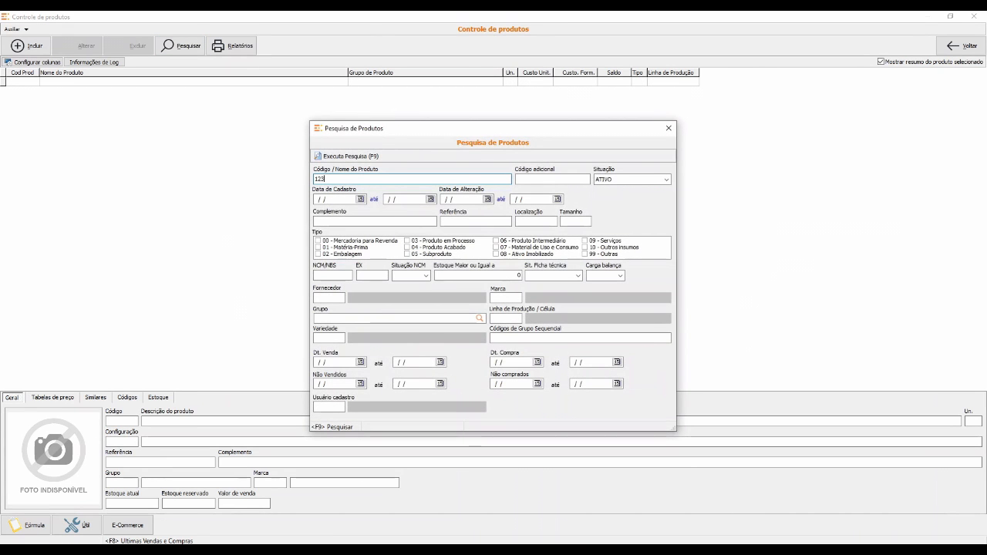
pyautogui.press('F9')
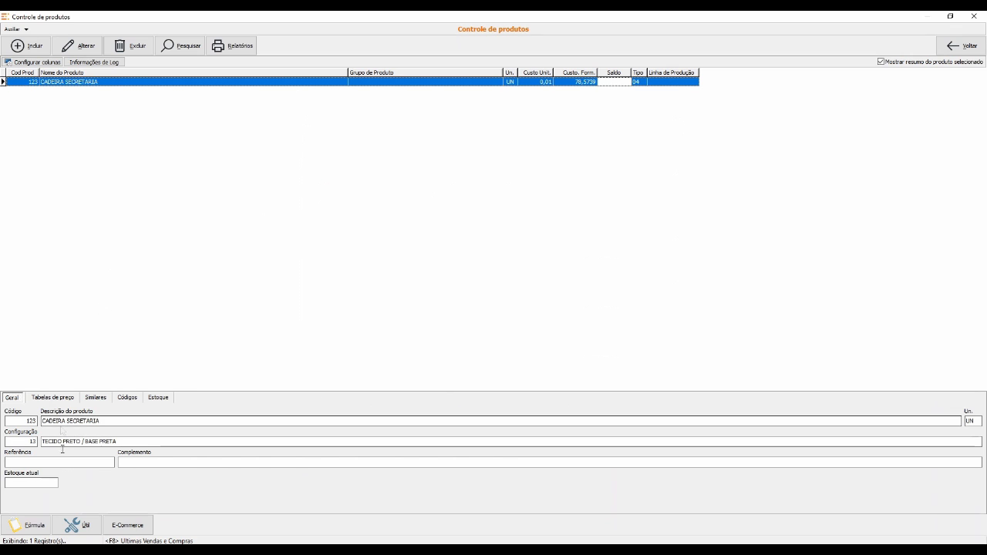
pyautogui.click(29, 525)
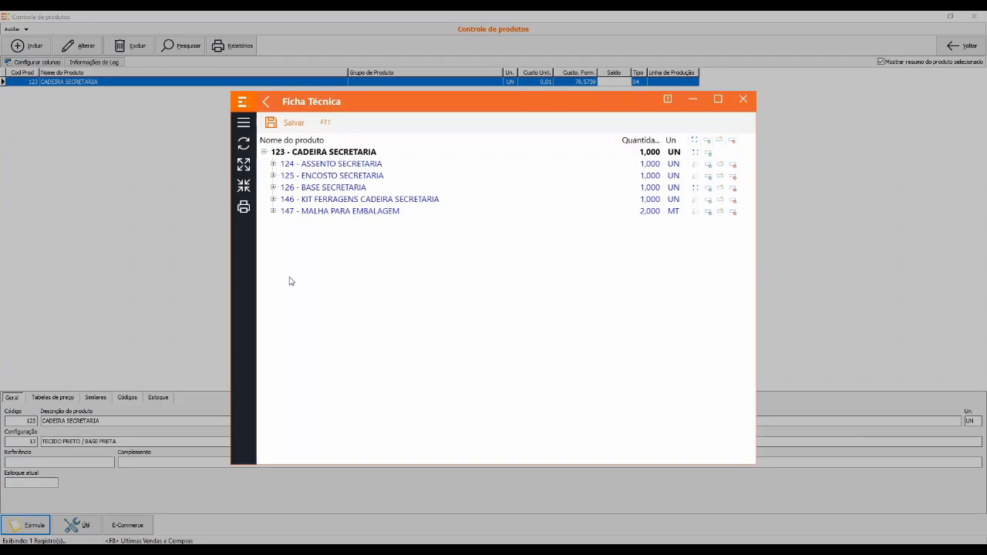
# Generate the printed technical sheet of CADEIRA SECRETARIA for the configuration BASE PRETA and TECIDO AZUL.
pyautogui.click(244, 207)
pyautogui.click(642, 283)
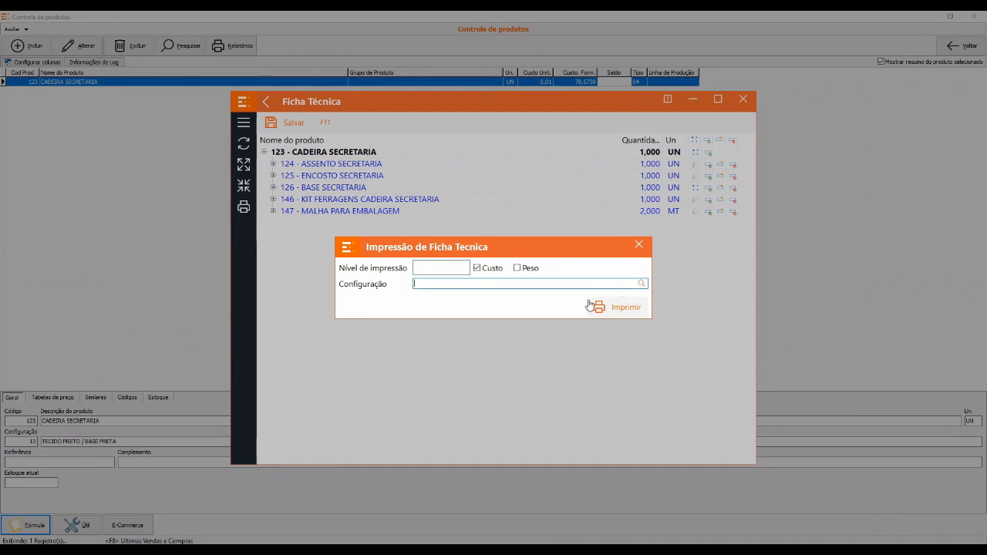
pyautogui.click(350, 188)
pyautogui.click(341, 205)
pyautogui.click(334, 216)
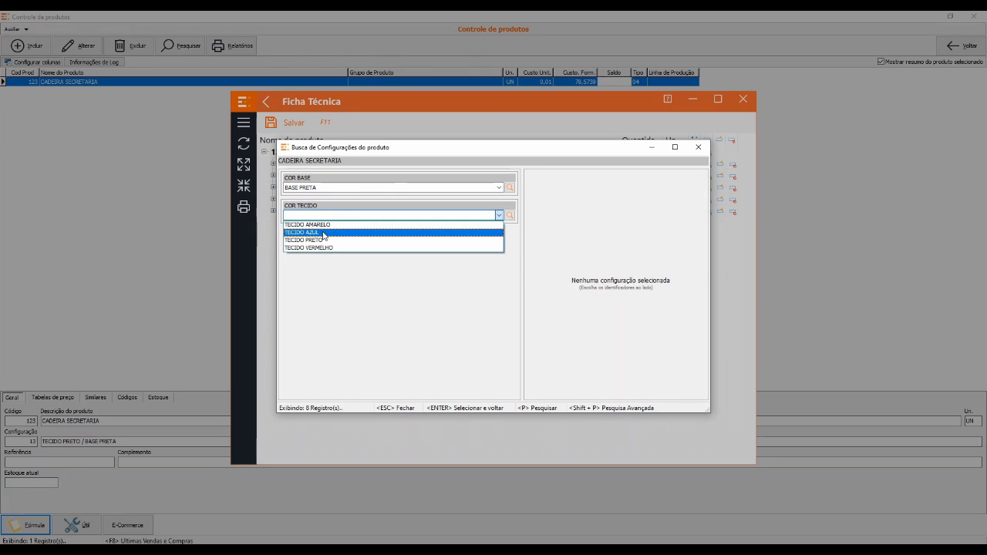
pyautogui.click(415, 247)
pyautogui.click(679, 388)
pyautogui.click(624, 307)
# Review the components and costs in the Estrutura do Produto report, then close it and leave the product register.
pyautogui.scroll(8, 421, 268)
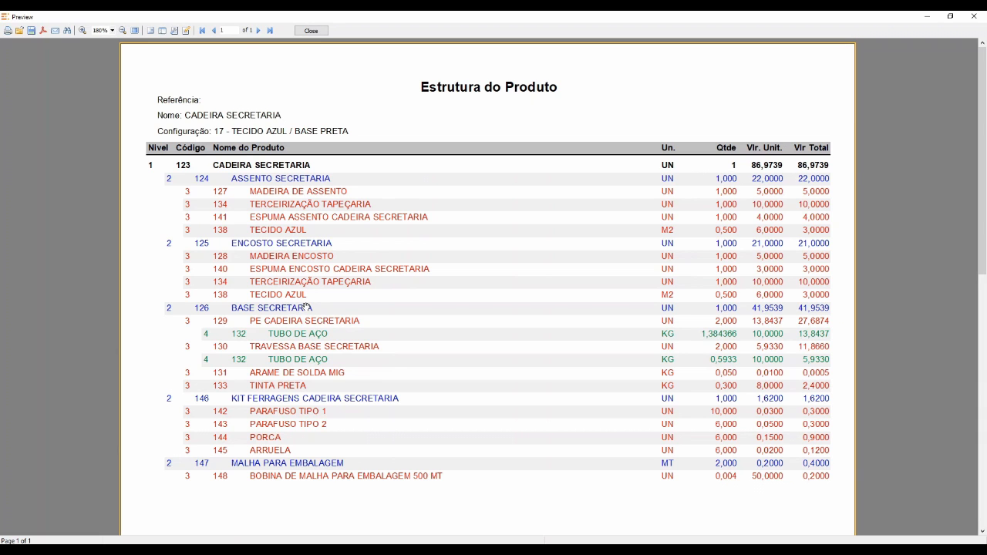
pyautogui.scroll(-1, 286, 345)
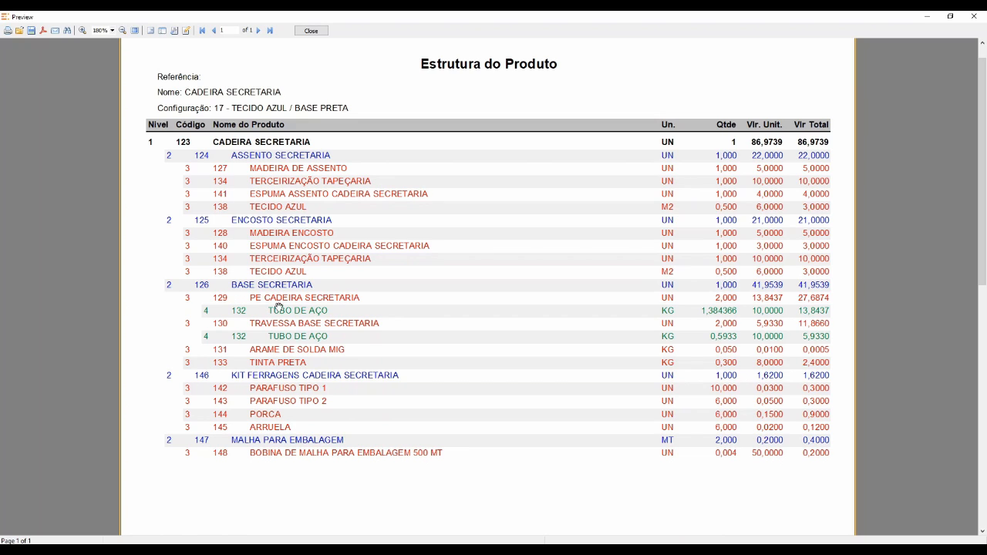
pyautogui.scroll(-1, 307, 383)
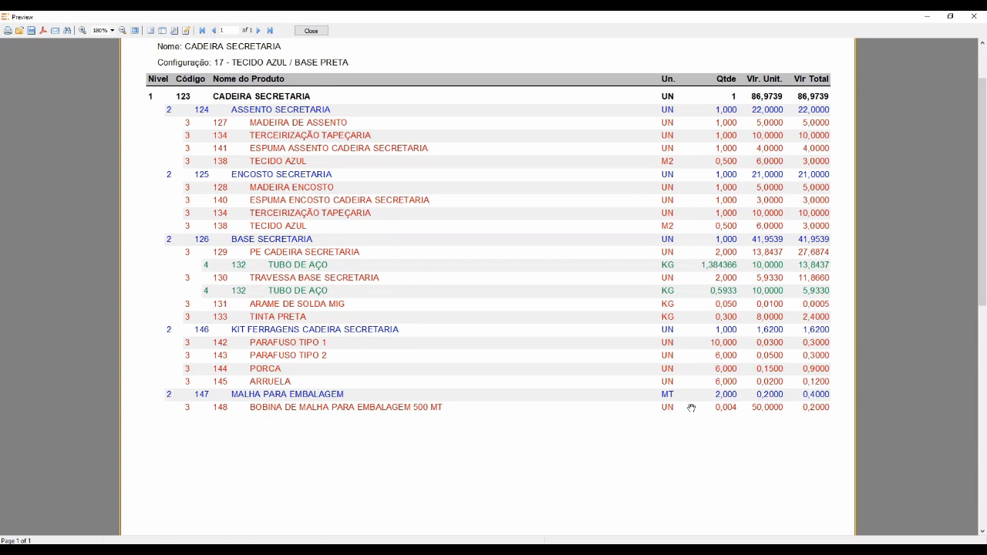
pyautogui.click(311, 30)
pyautogui.click(647, 253)
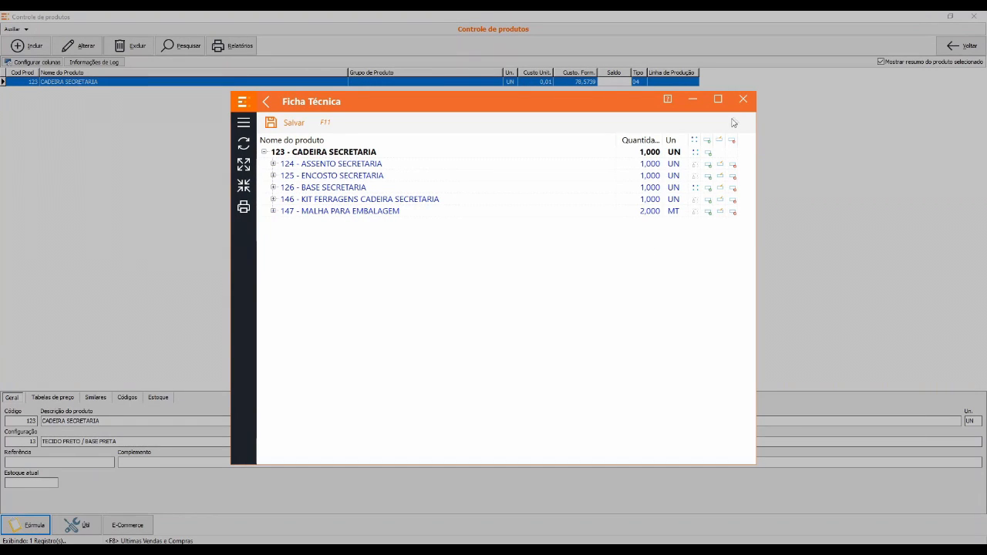
pyautogui.click(743, 99)
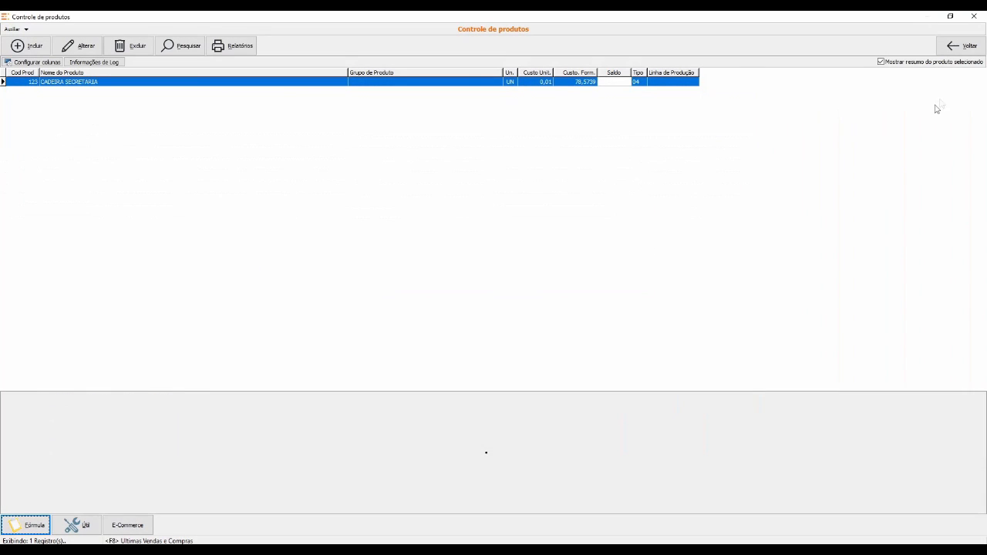
pyautogui.click(963, 48)
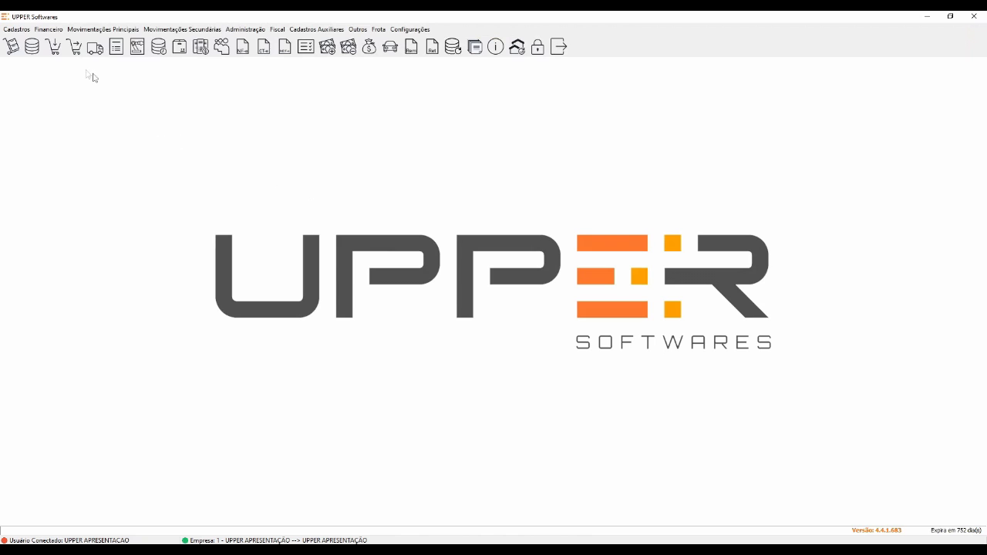
# Start a new product purchase with UPPER APRESENTACAO as the supplier.
pyautogui.click(53, 47)
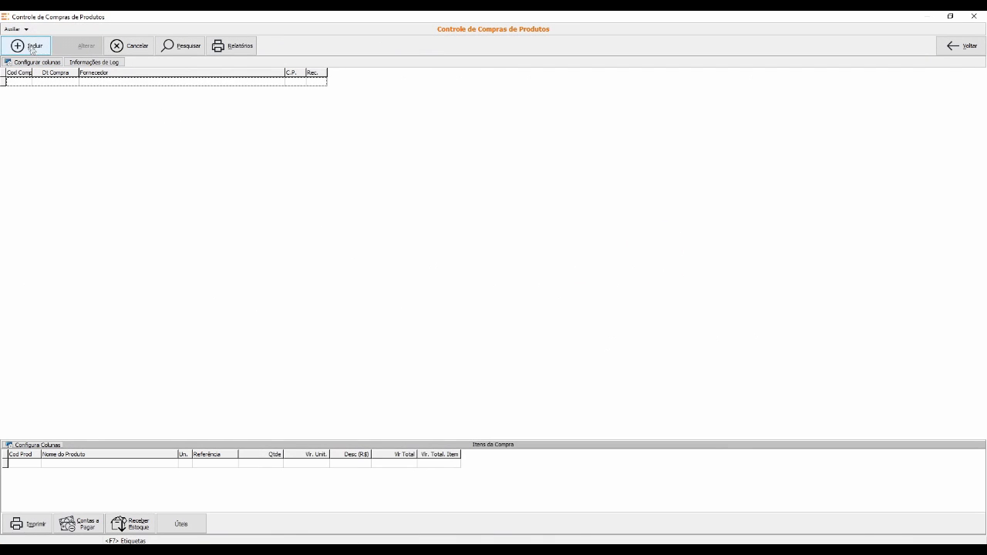
pyautogui.click(32, 47)
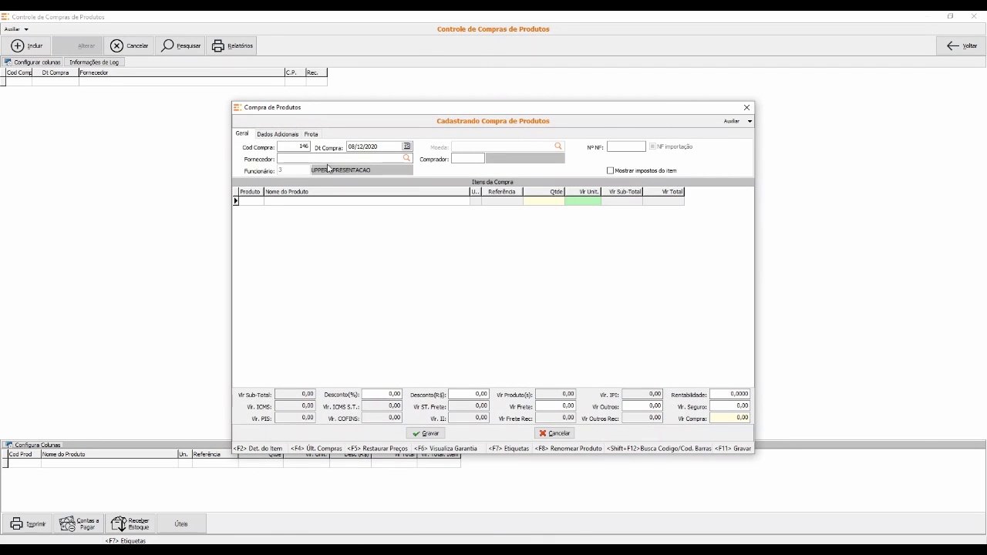
pyautogui.click(332, 160)
pyautogui.write('UP')
pyautogui.press('Return')
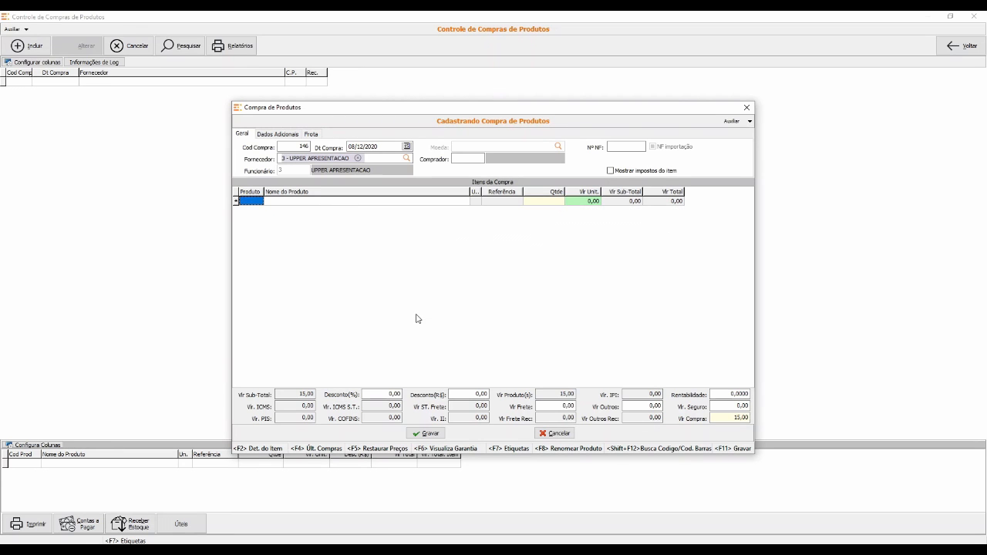
# Add 300 units each of products 142 (PARAFUSO TIPO 1) and 143 (PARAFUSO TIPO 2) to the purchase items.
pyautogui.write('142')
pyautogui.press('Return')
pyautogui.write('300')
pyautogui.press('Return')
pyautogui.write('143')
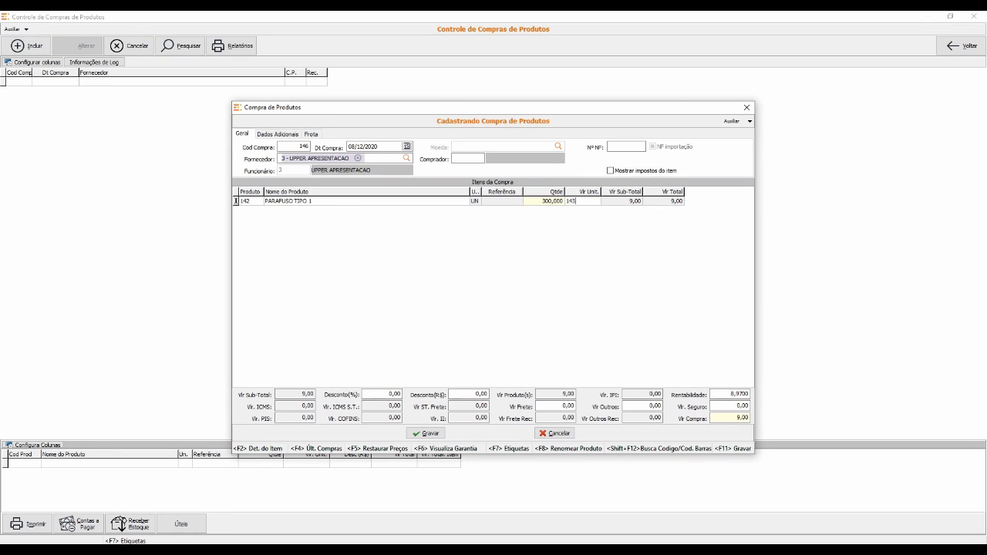
pyautogui.press('Escape')
pyautogui.press('Return')
pyautogui.write('143')
pyautogui.press('Return')
pyautogui.write('300')
pyautogui.press('Return')
pyautogui.press('Return')
# Add 300 units each of products 144 (PORCA) and 145 (ARRUELA) to the purchase items.
pyautogui.write('144')
pyautogui.press('Return')
pyautogui.write('300')
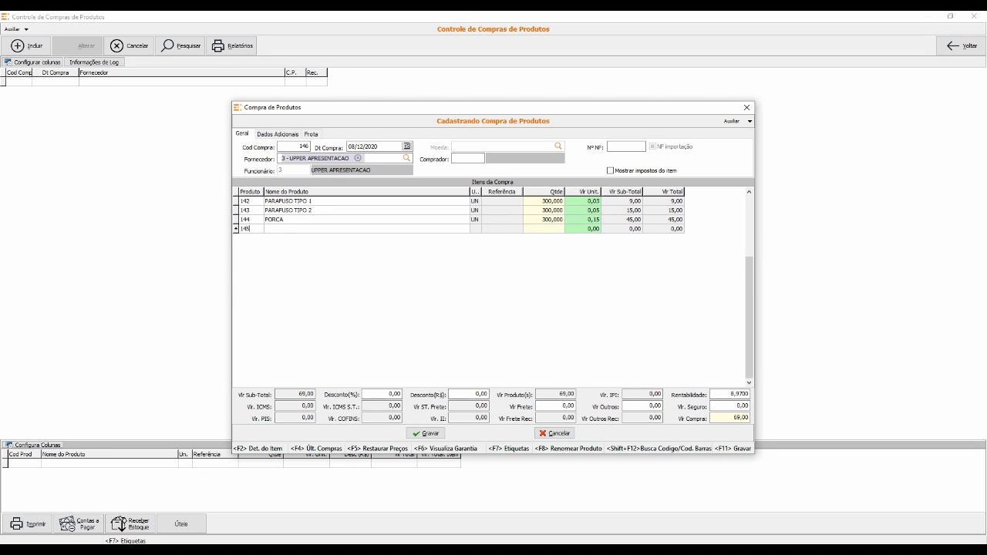
pyautogui.write('5')
pyautogui.press('Return')
pyautogui.write('300')
pyautogui.press('Return')
pyautogui.press('Return')
# Add 2 units of product 148, 5 kg of product 131 (ARAME DE SOLDA MIG) and 10 kg of product 133 (TINTA PRETA).
pyautogui.write('148')
pyautogui.press('Return')
pyautogui.write('2')
pyautogui.press('Return')
pyautogui.press('Return')
pyautogui.write('133')
pyautogui.press('Return')
pyautogui.write('10')
pyautogui.press('Return')
pyautogui.press('Return')
# Add 40 kg of product 132 (TUBO DE AÇO) and 50 units each of products 127 and 128 to the purchase items.
pyautogui.write('132')
pyautogui.press('Return')
pyautogui.write('40')
pyautogui.press('Return')
pyautogui.press('Return')
pyautogui.write('28')
pyautogui.press('Return')
pyautogui.write('50')
pyautogui.press('Return')
pyautogui.press('Return')
# Add 50 units each of the foam products 140 (ESPUMA ENCOSTO) and 141 (ESPUMA ASSENTO) to the purchase.
pyautogui.write('140')
pyautogui.press('Return')
pyautogui.write('50')
pyautogui.press('Return')
pyautogui.press('Return')
pyautogui.press('BackSpace')
pyautogui.write('1')
pyautogui.press('Return')
pyautogui.write('50')
pyautogui.press('Return')
pyautogui.press('Return')
# Add 20 m2 of product 138 (TECIDO AZUL) to the purchase items.
pyautogui.write('138')
pyautogui.press('Return')
pyautogui.write('20')
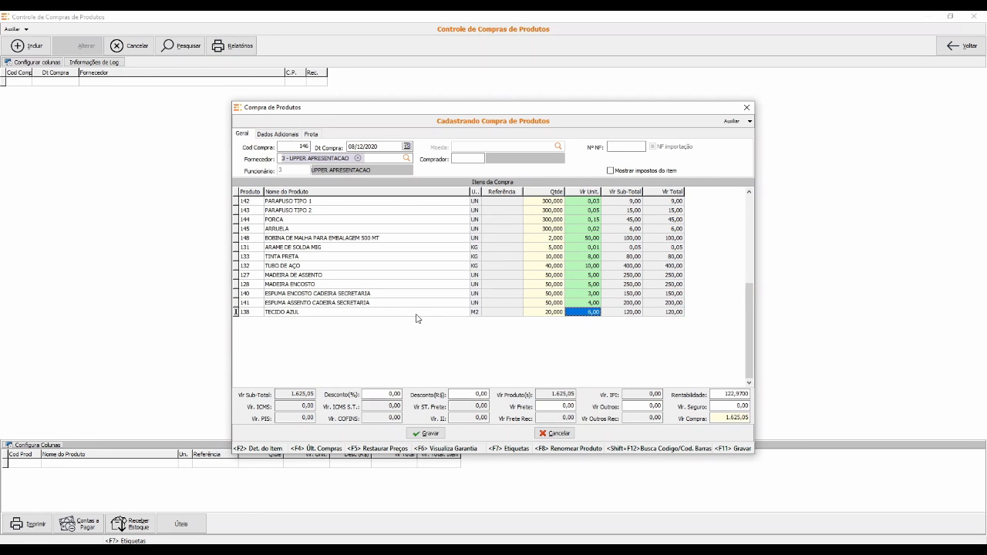
pyautogui.press('Up')
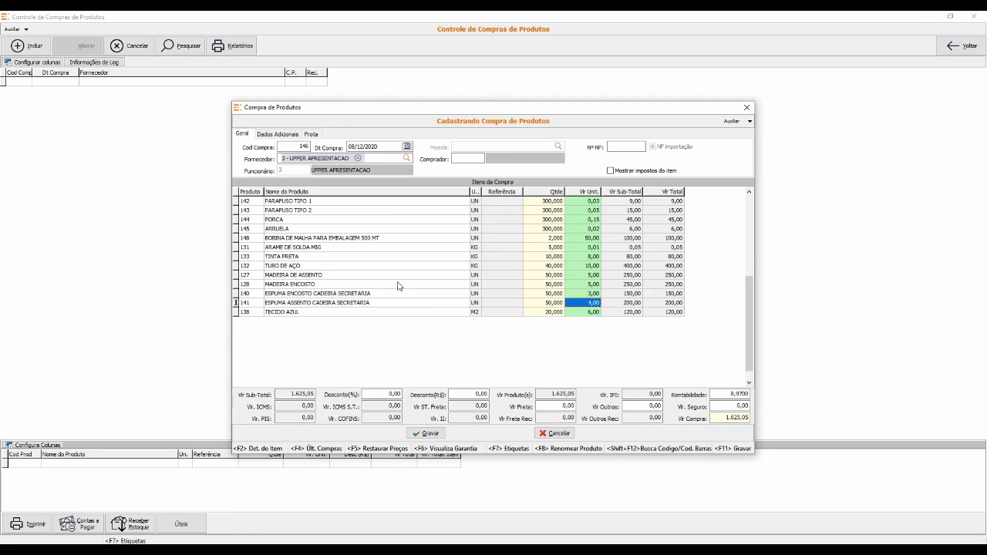
# Save the purchase, accept updating the product costs, and dismiss the invoice value entry.
pyautogui.click(423, 434)
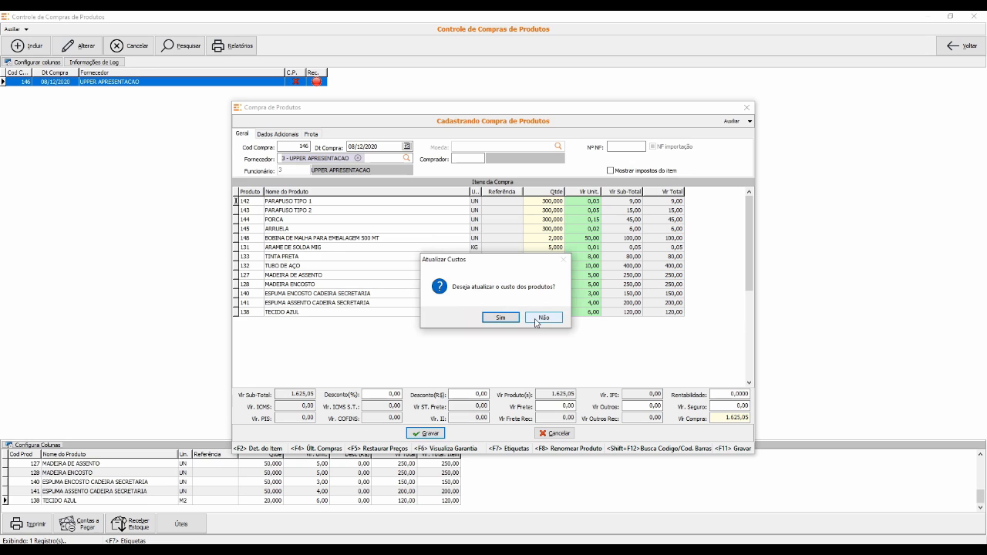
pyautogui.click(509, 321)
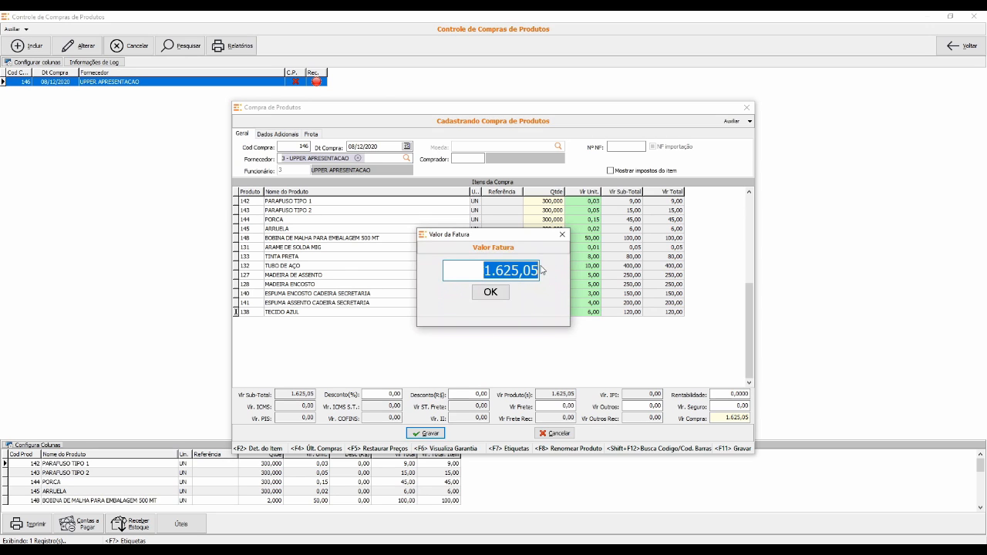
pyautogui.click(562, 235)
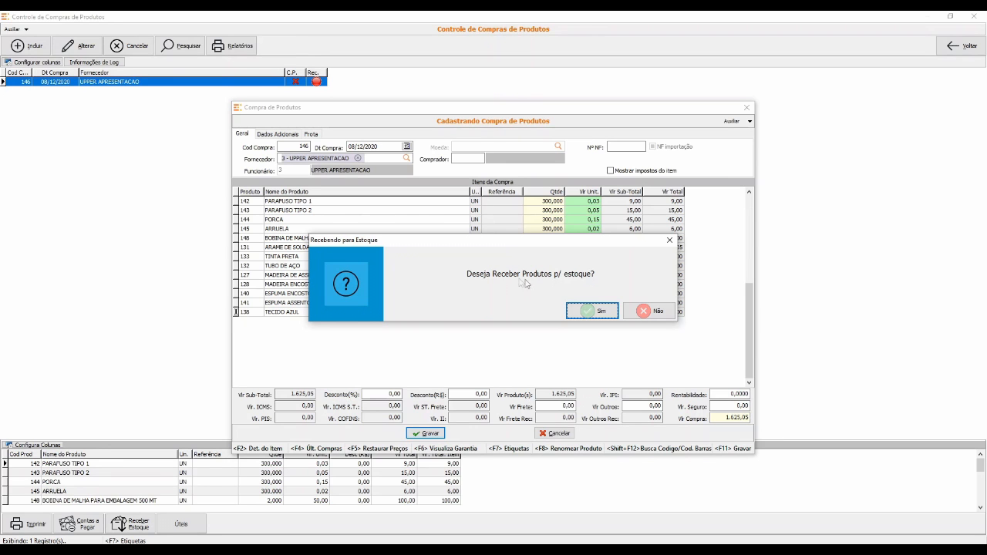
# Receive the full quantities of all purchased products into stock and close the purchase control.
pyautogui.click(600, 314)
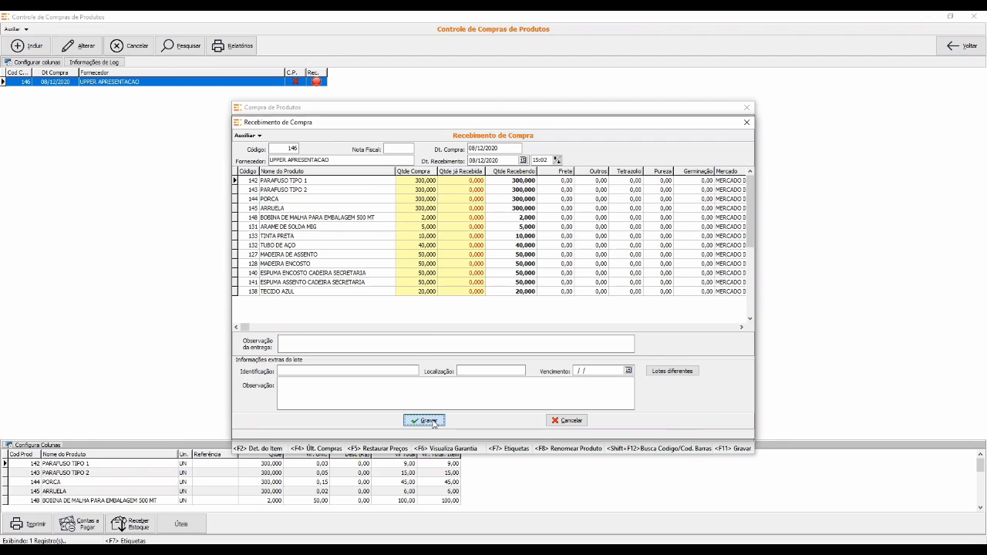
pyautogui.click(434, 421)
pyautogui.click(587, 318)
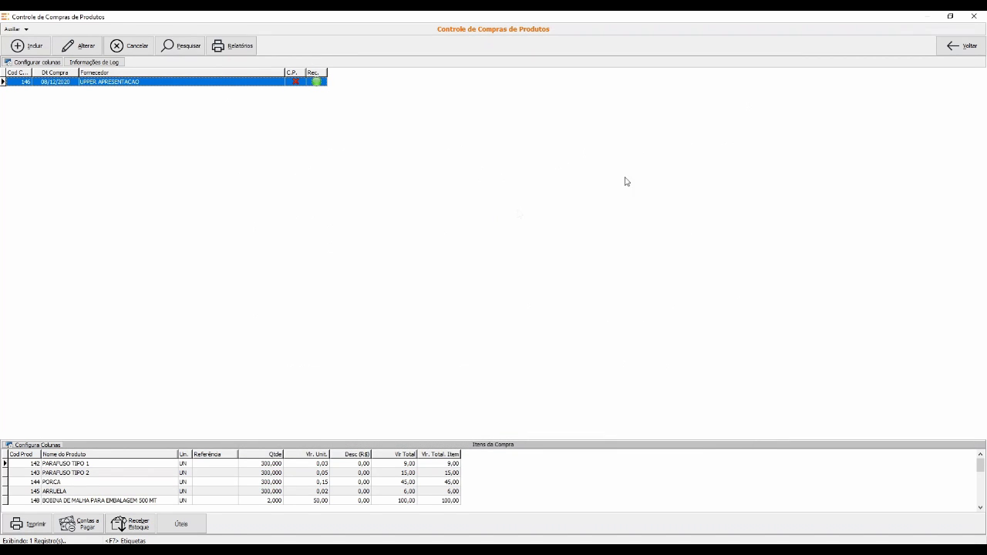
pyautogui.click(975, 16)
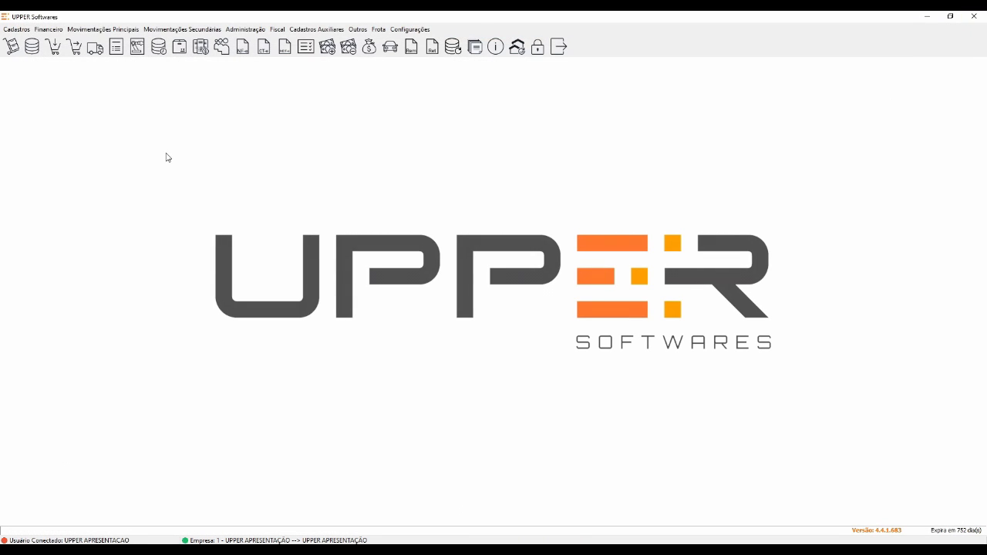
# Search the stock movements for the purchase's receipt entries and check the lots of TUBO DE AÇO and TECIDO AZUL.
pyautogui.click(31, 47)
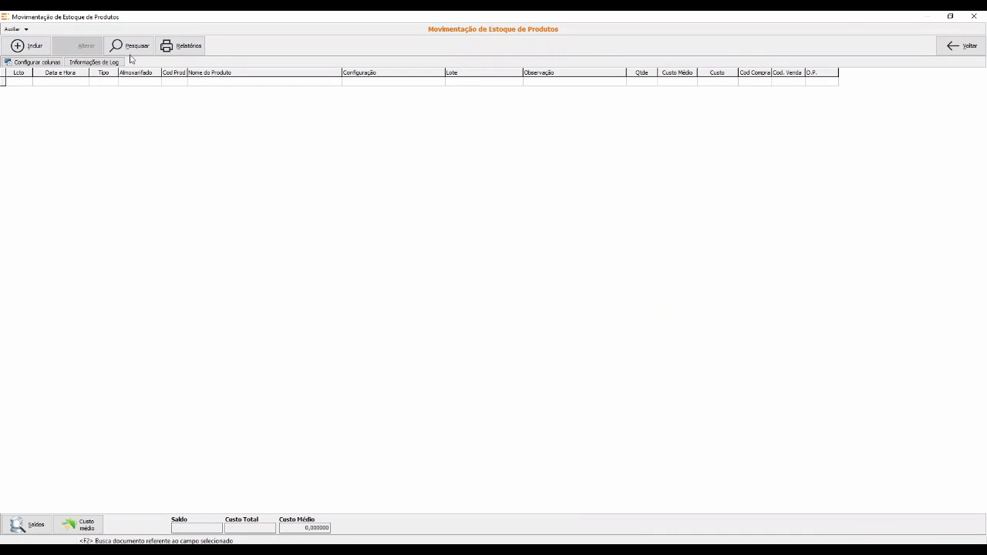
pyautogui.click(130, 48)
pyautogui.doubleClick(475, 204)
pyautogui.click(390, 178)
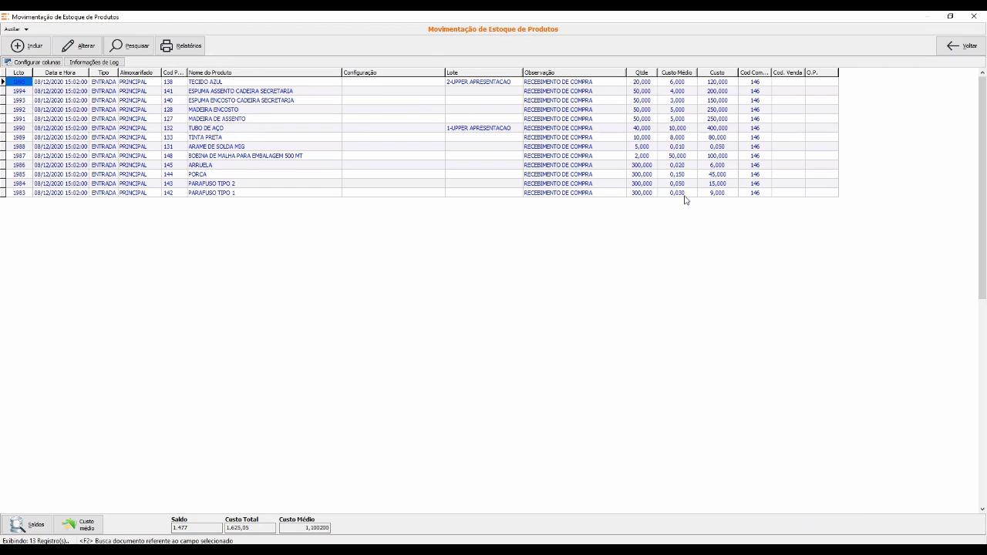
pyautogui.click(490, 130)
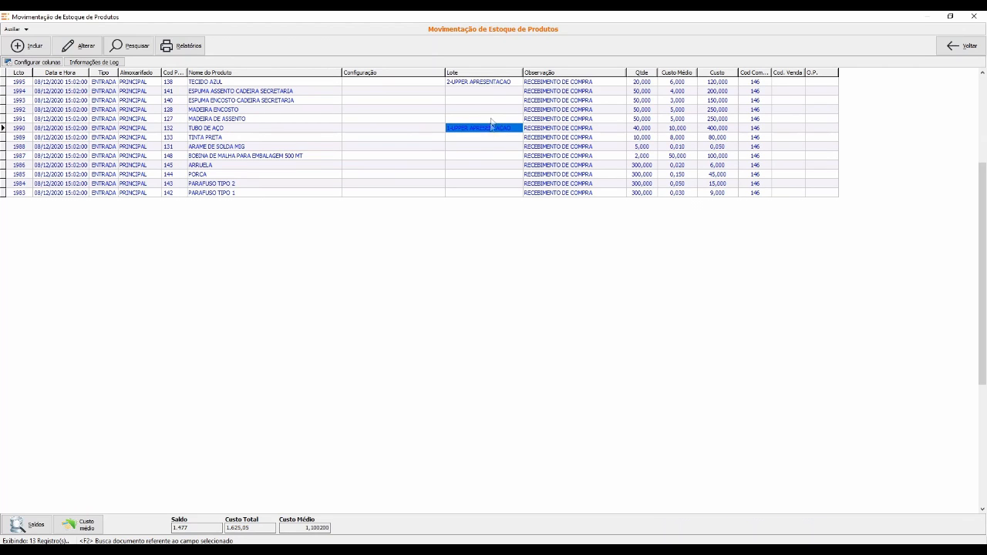
pyautogui.click(493, 82)
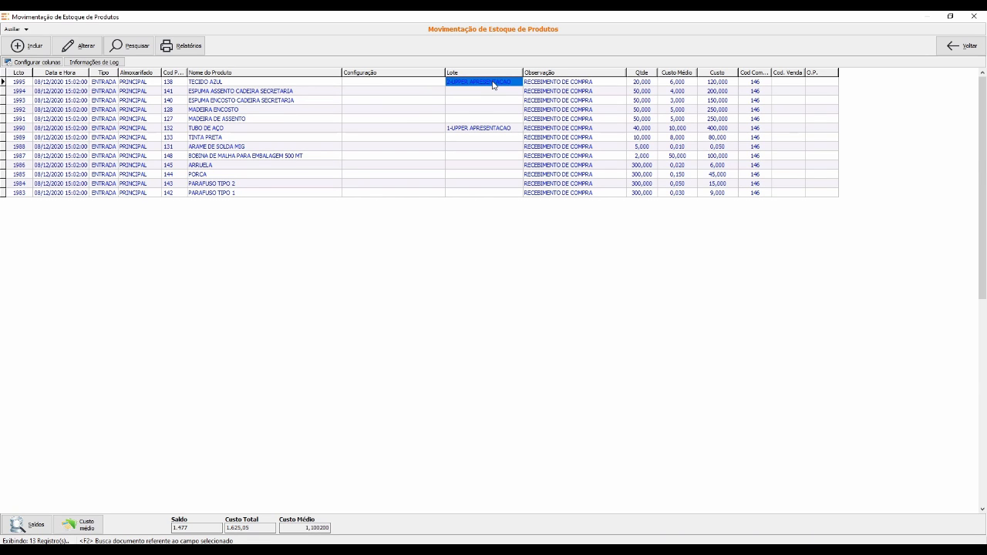
pyautogui.click(494, 130)
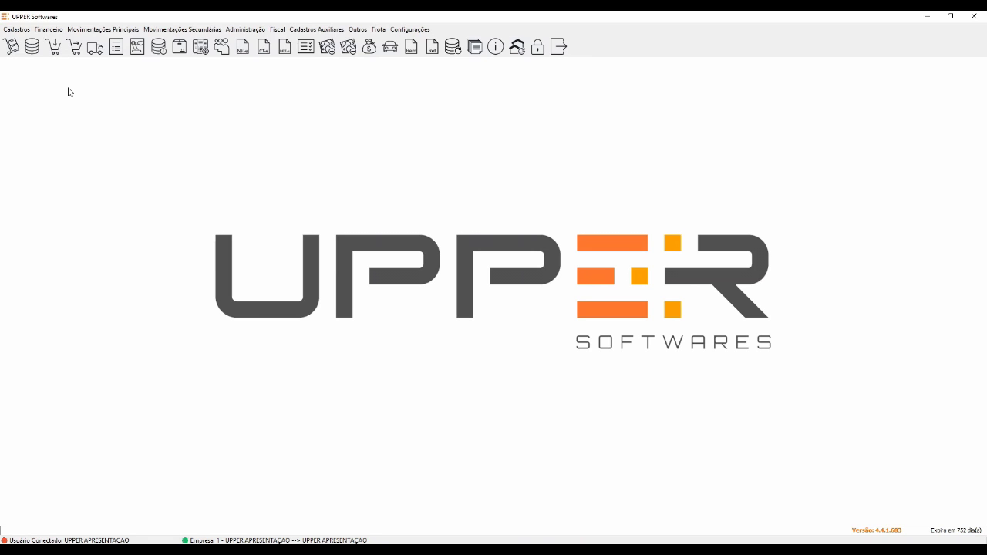
# Start another product purchase with LEROY MERLIN CIA BRASILEIRA as the supplier.
pyautogui.click(53, 46)
pyautogui.click(313, 159)
pyautogui.press('Return')
pyautogui.press('Down')
pyautogui.press('Down')
pyautogui.press('Up')
pyautogui.press('Up')
pyautogui.press('Return')
pyautogui.press('Return')
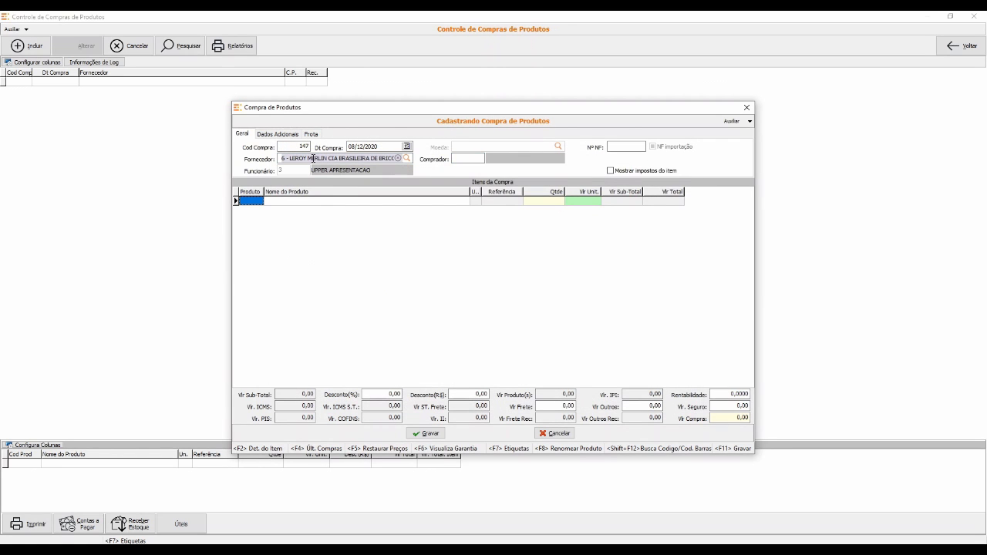
# Add 10 kg of product 133 (TINTA PRETA) and 40 kg of product 132 (TUBO DE AÇO) to the new purchase.
pyautogui.write('133')
pyautogui.press('Return')
pyautogui.write('10')
pyautogui.press('Return')
pyautogui.press('Return')
pyautogui.write('132')
pyautogui.press('Return')
pyautogui.write('40')
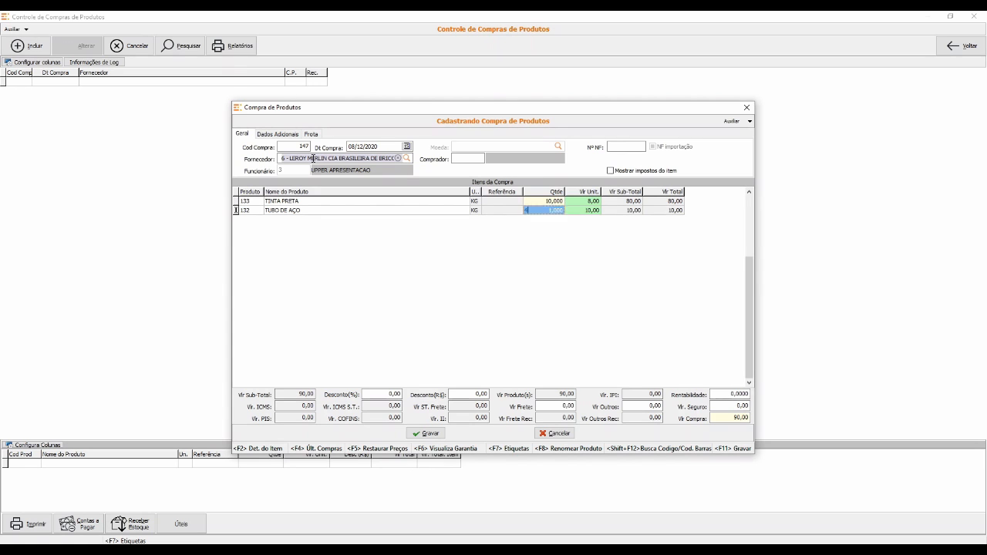
pyautogui.press('Return')
pyautogui.press('Return')
# Add 20 m2 of product 138 (TECIDO AZUL) to the LEROY MERLIN purchase.
pyautogui.write('138')
pyautogui.press('Return')
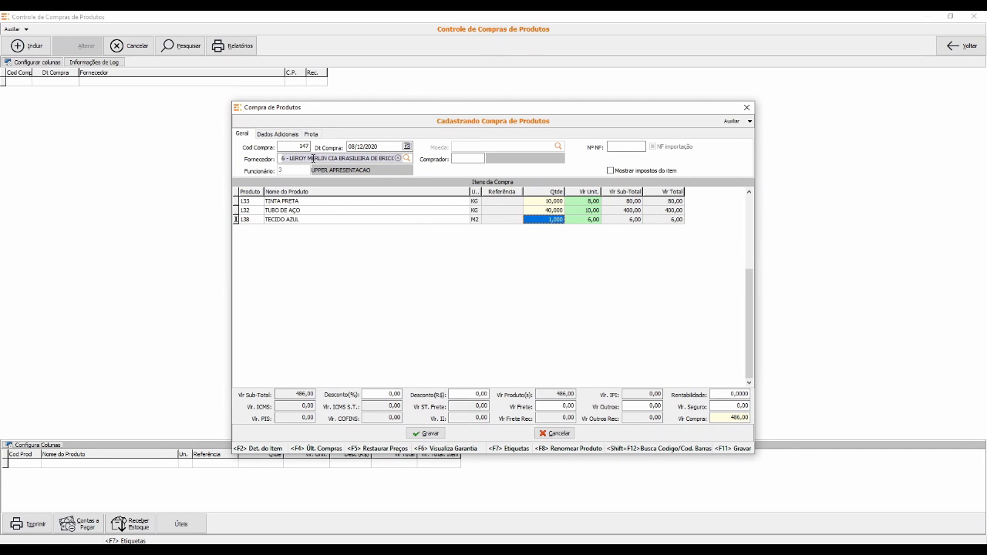
pyautogui.write('20')
pyautogui.press('Return')
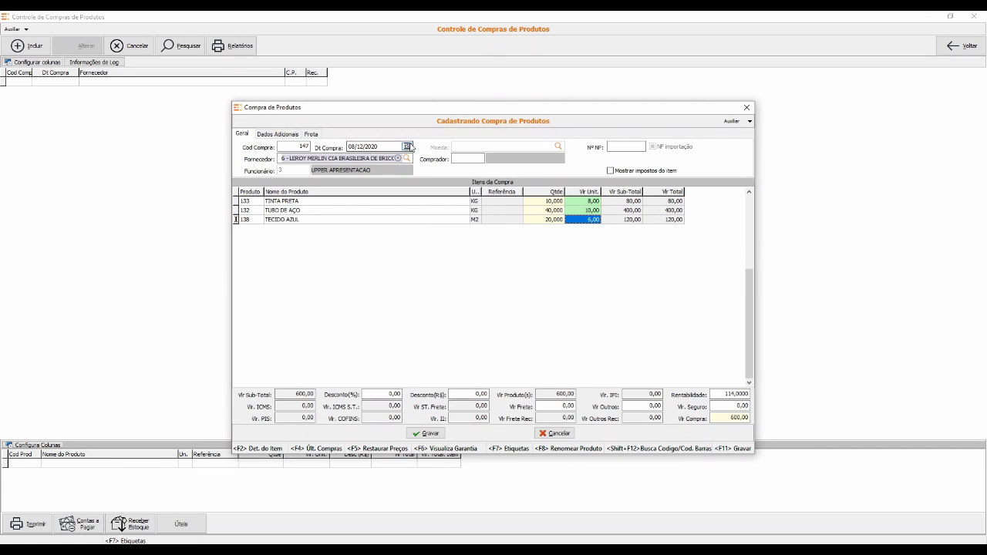
# Set the unit value of TINTA PRETA to 9,00 in the purchase items.
pyautogui.click(590, 201)
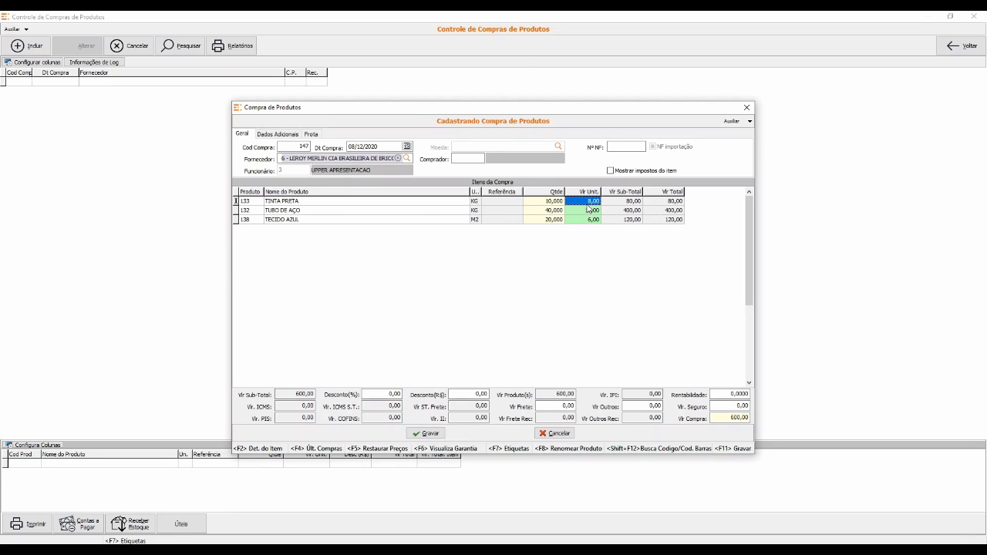
pyautogui.write('9')
pyautogui.press('Return')
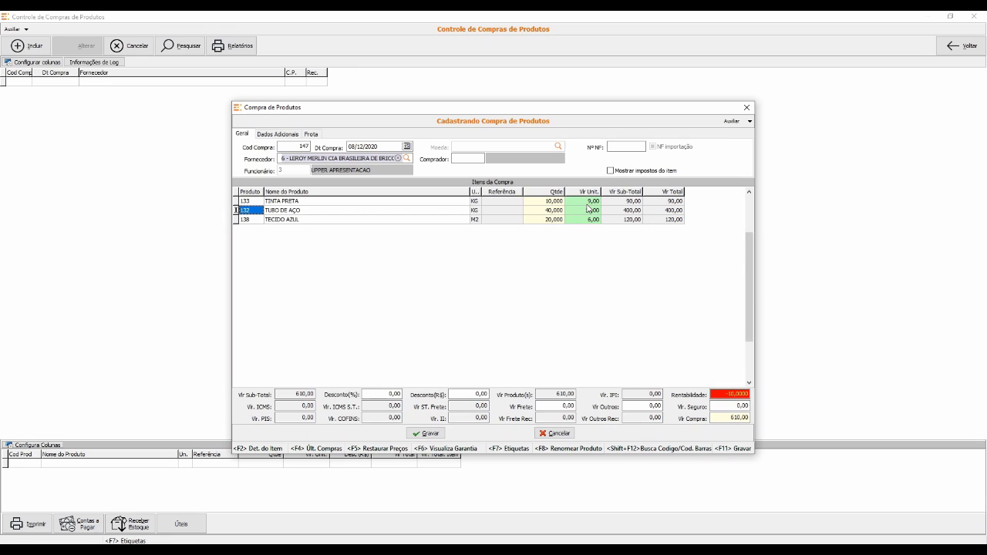
# Check the purchase's Rentabilidade against the unit value of TINTA PRETA.
pyautogui.click(587, 204)
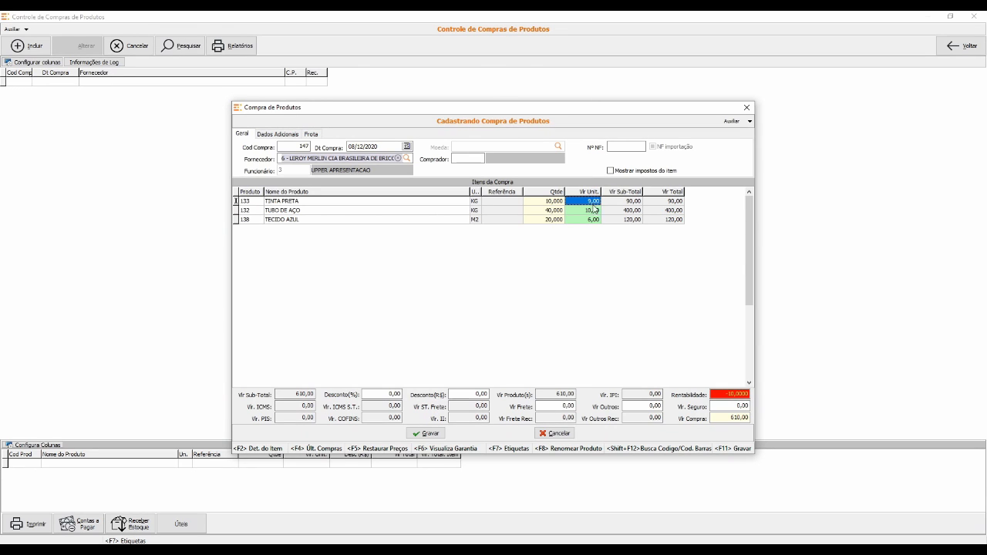
pyautogui.click(739, 395)
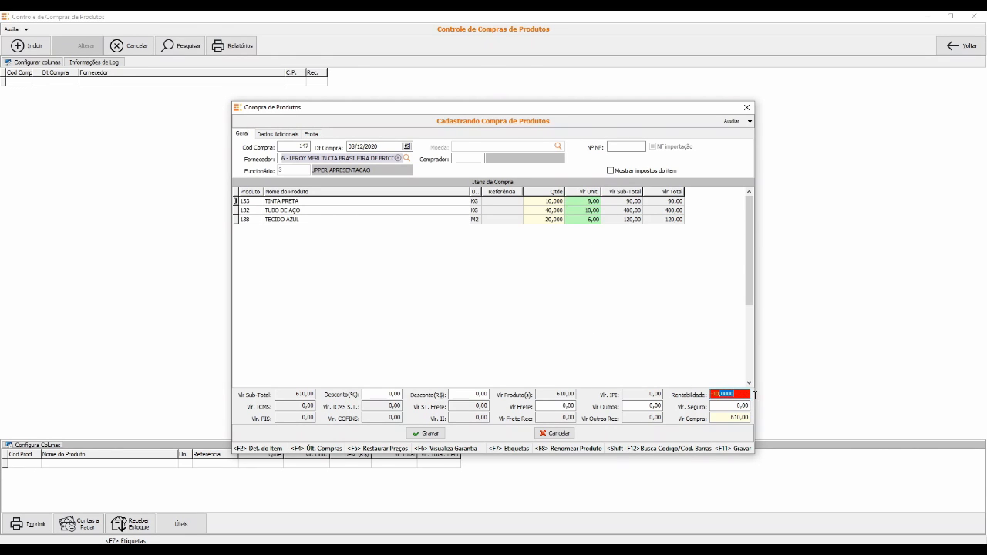
pyautogui.click(739, 395)
pyautogui.click(584, 202)
# Set the unit value of TUBO DE AÇO to 10,50 and of TECIDO AZUL to 6,50 in the purchase items.
pyautogui.click(584, 211)
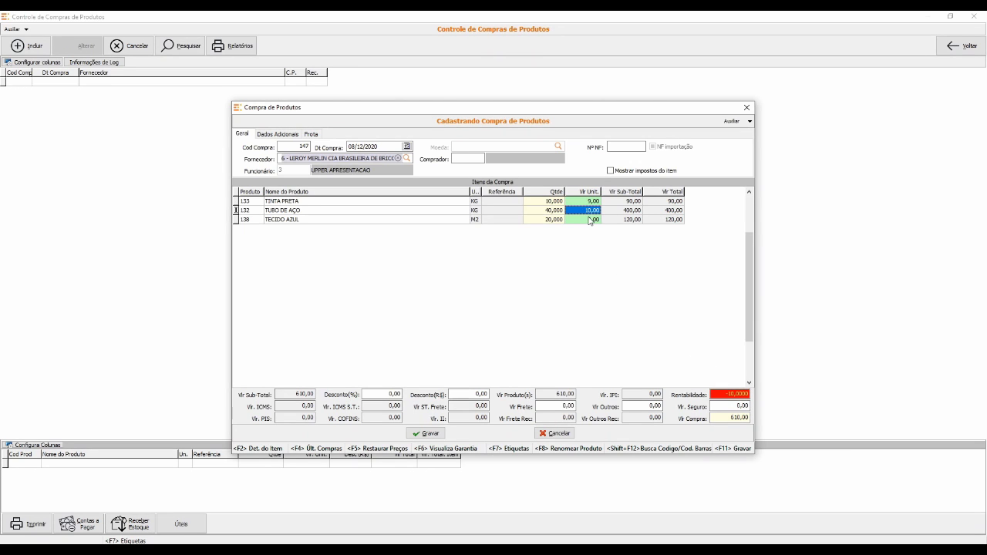
pyautogui.write('10')
pyautogui.press('Return')
pyautogui.press('Return')
pyautogui.press('Return')
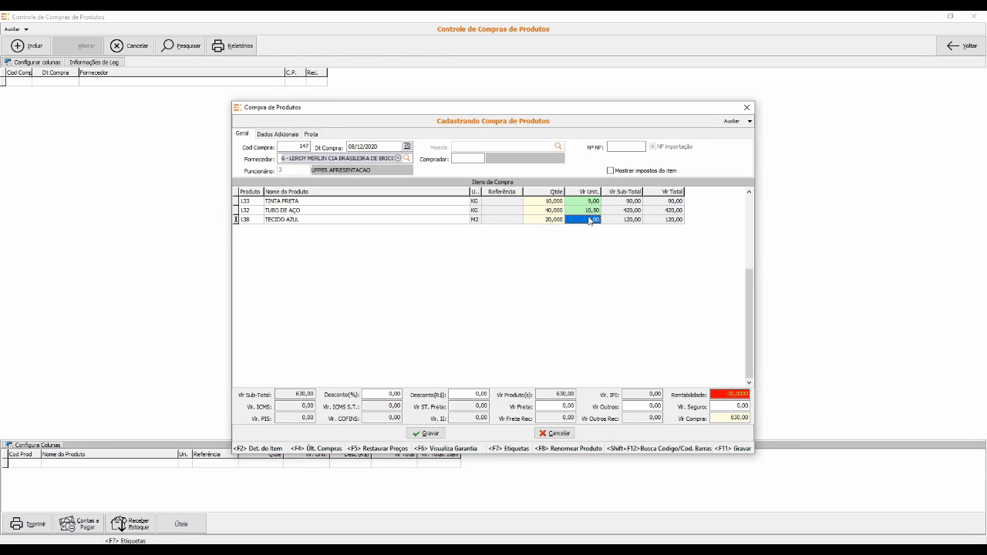
pyautogui.write('6,50')
pyautogui.press('Return')
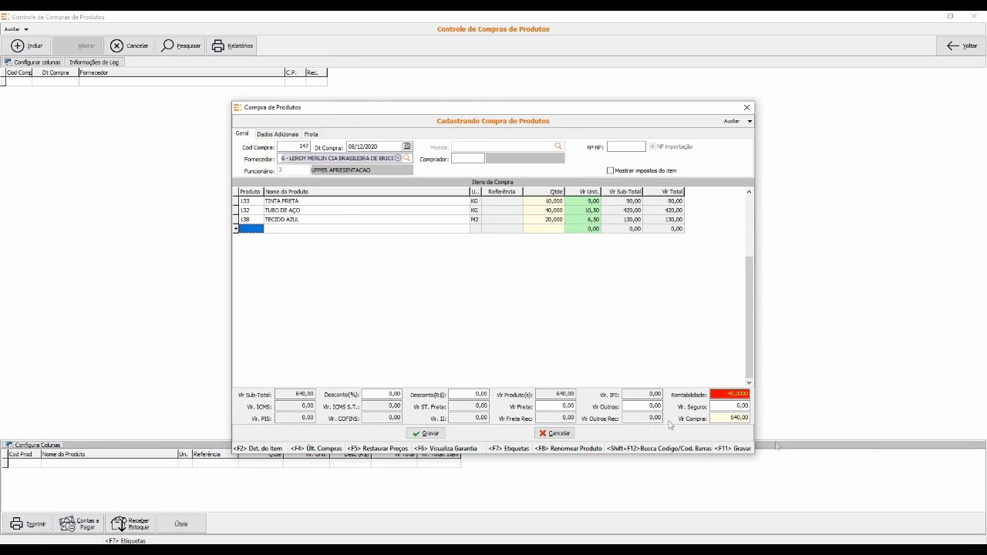
# Save the LEROY MERLIN purchase, receive its products into stock, and close the purchase control.
pyautogui.click(426, 434)
pyautogui.click(502, 318)
pyautogui.click(501, 295)
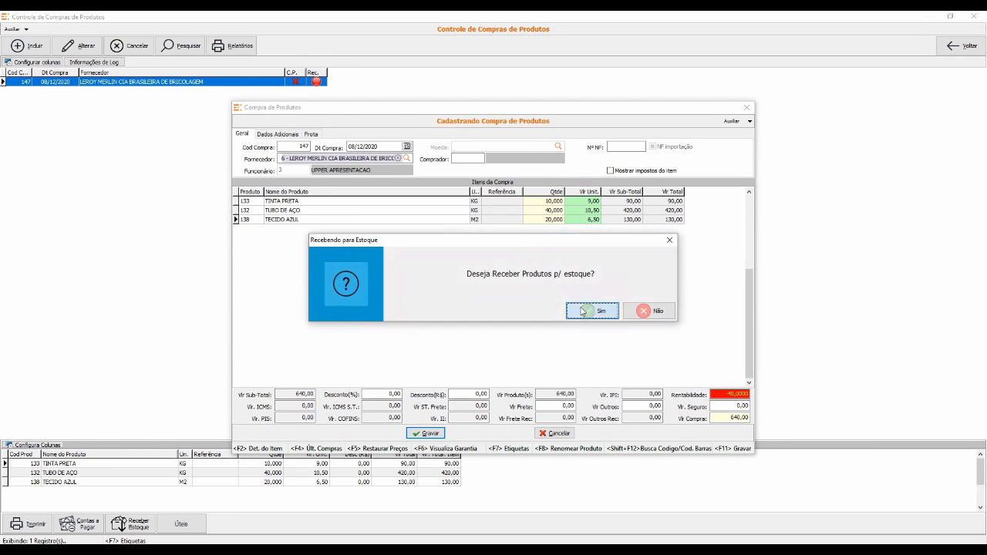
pyautogui.click(589, 313)
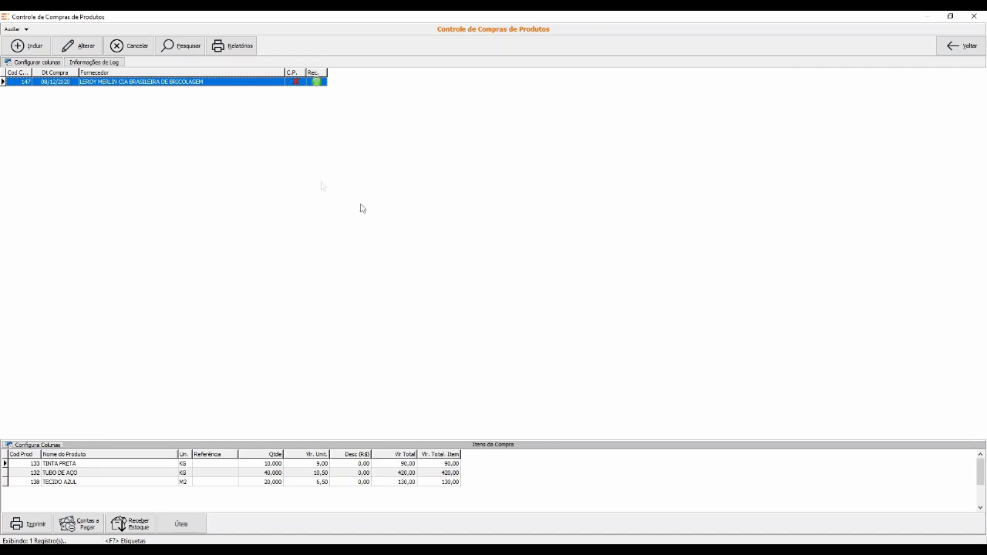
pyautogui.click(974, 17)
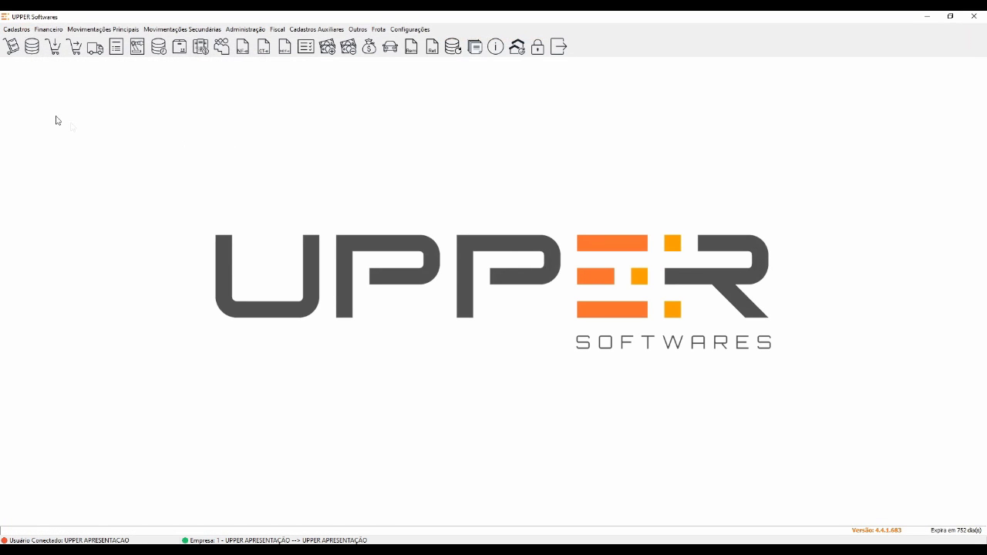
# Search the product stock movements for the period starting 08/12/2020.
pyautogui.click(31, 44)
pyautogui.click(131, 46)
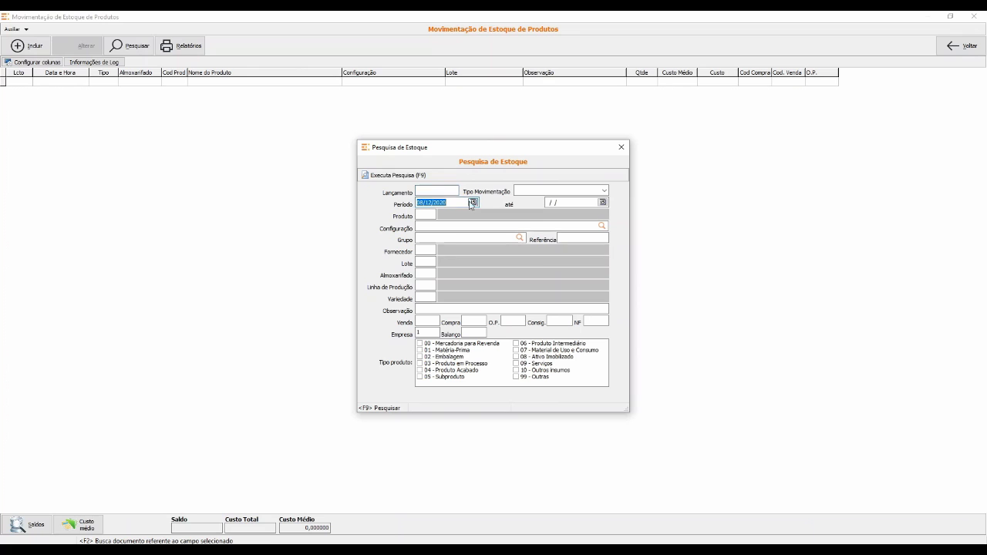
pyautogui.click(386, 176)
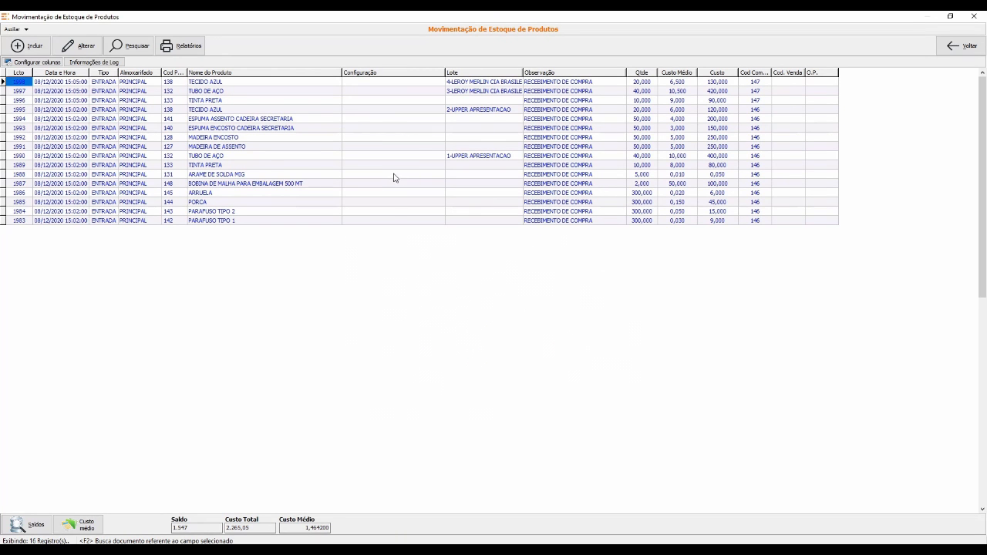
# Examine the cost and purchase code of the stock entries to tell the two purchases' items apart.
pyautogui.click(719, 101)
pyautogui.press('Right')
pyautogui.press('Left')
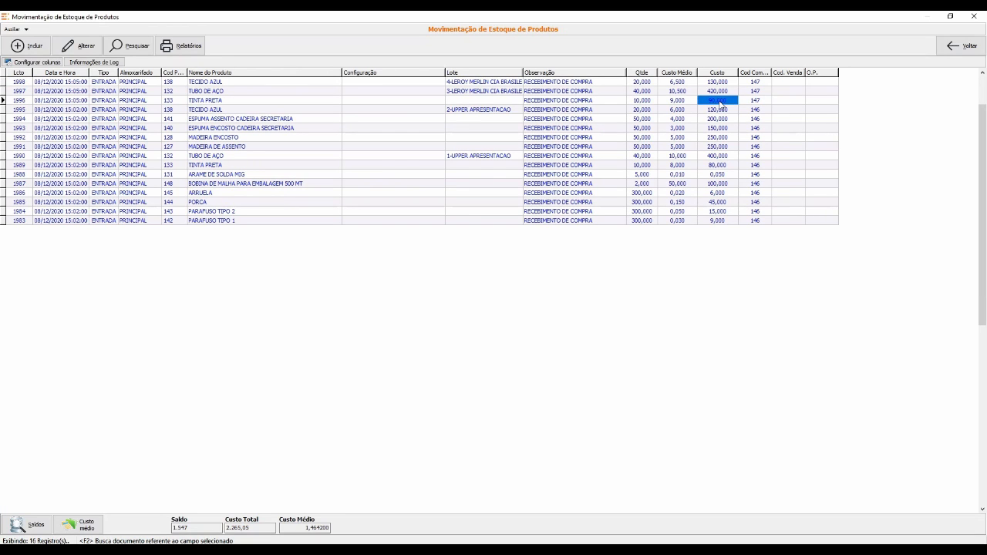
pyautogui.click(760, 111)
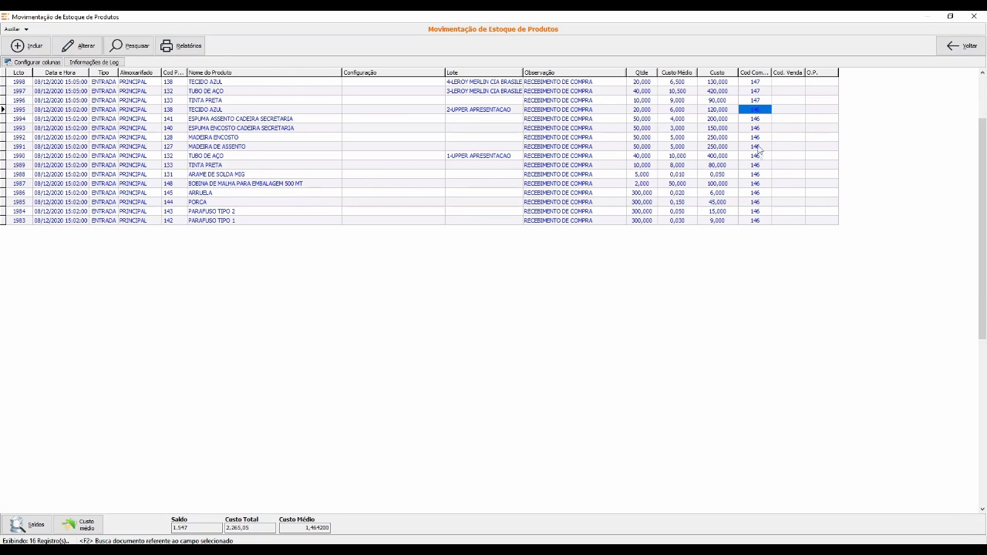
pyautogui.click(754, 213)
pyautogui.click(751, 129)
pyautogui.click(752, 113)
pyautogui.click(760, 220)
pyautogui.click(754, 114)
pyautogui.click(753, 100)
pyautogui.click(754, 83)
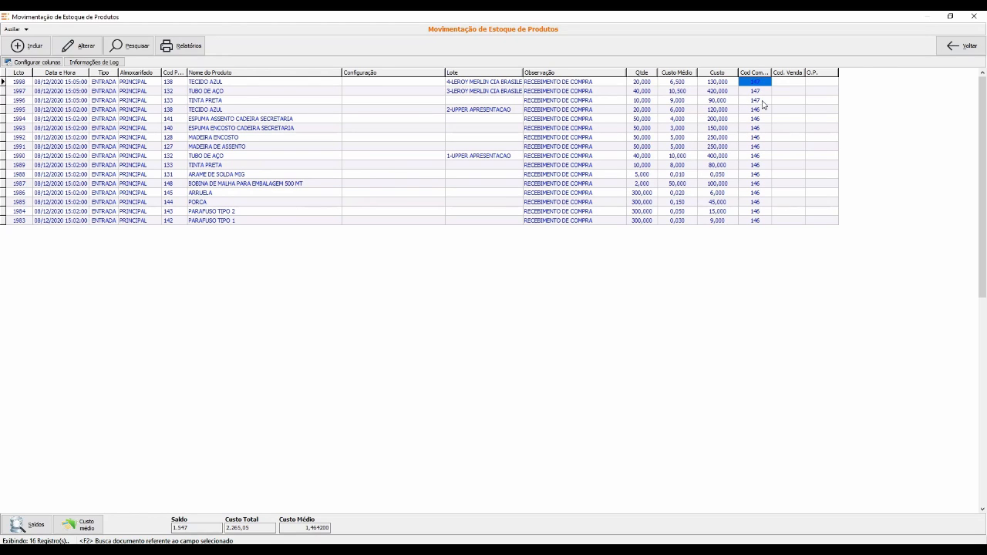
pyautogui.click(761, 101)
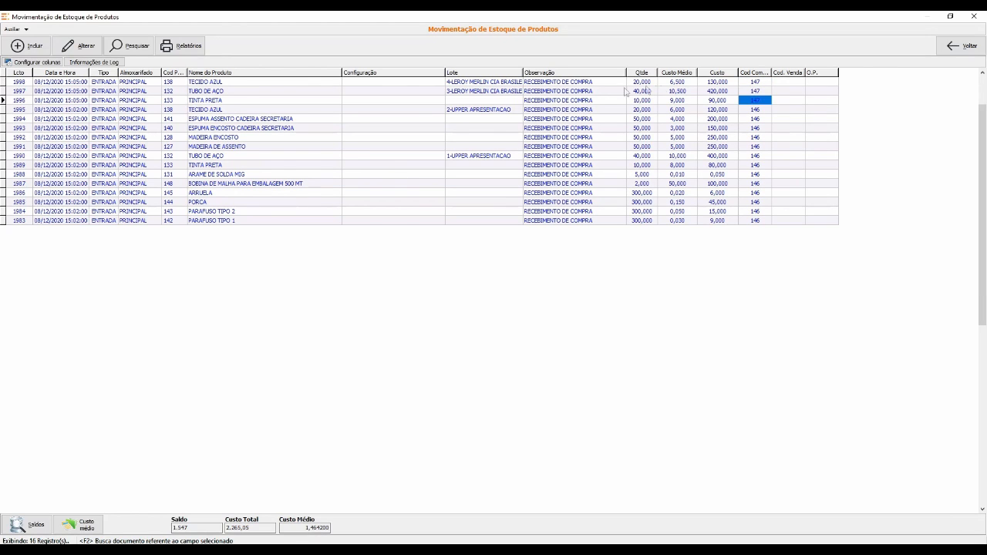
# Compare the average cost and total cost of the two TECIDO AZUL stock entries.
pyautogui.click(183, 83)
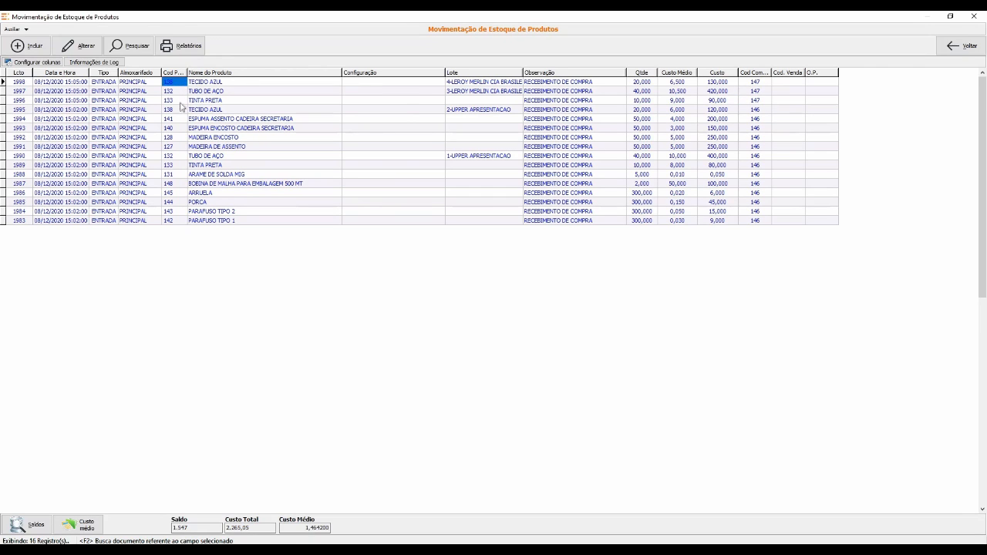
pyautogui.click(688, 82)
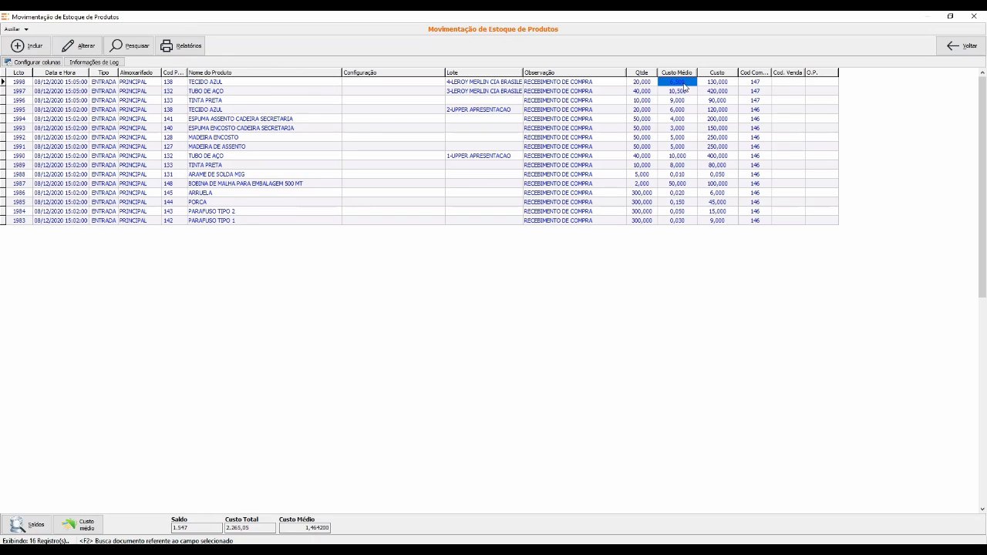
pyautogui.click(236, 111)
pyautogui.click(687, 110)
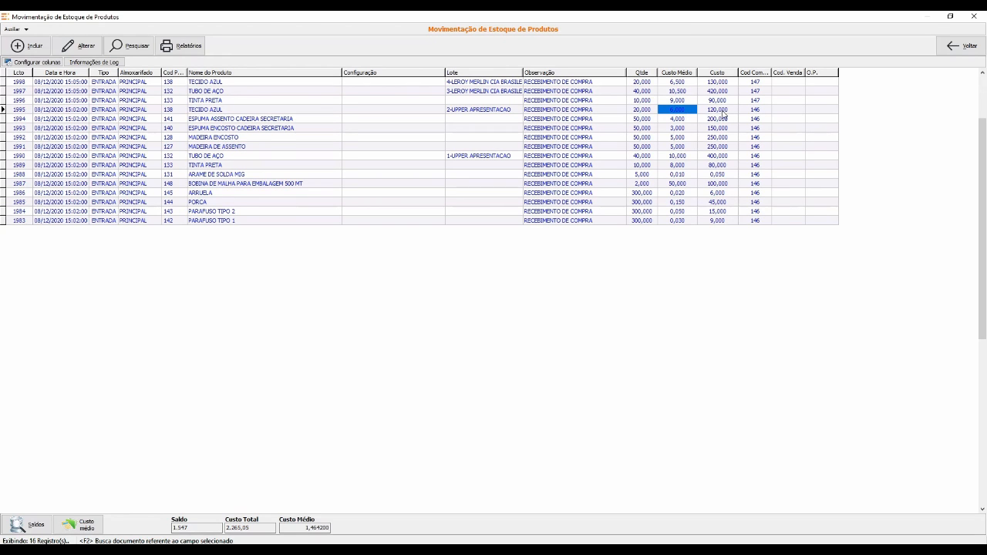
pyautogui.click(718, 111)
pyautogui.click(714, 83)
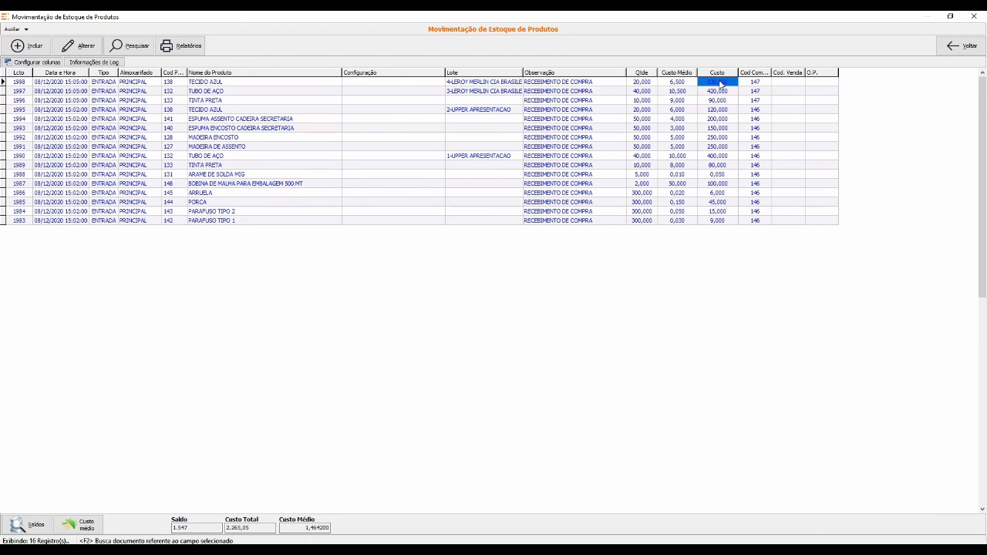
# Search the stock movements for product 138 (TECIDO AZUL).
pyautogui.click(131, 45)
pyautogui.click(426, 215)
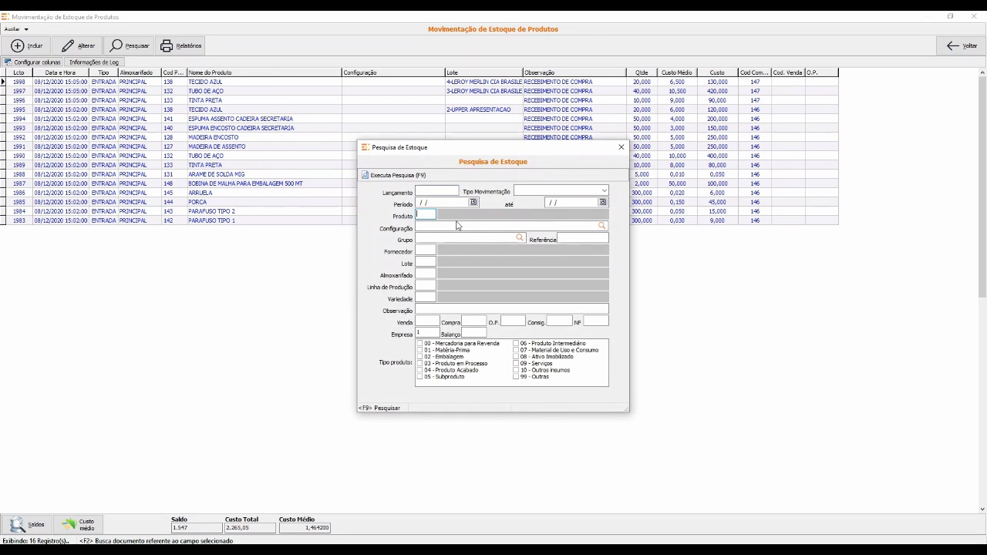
pyautogui.write('138')
pyautogui.press('Tab')
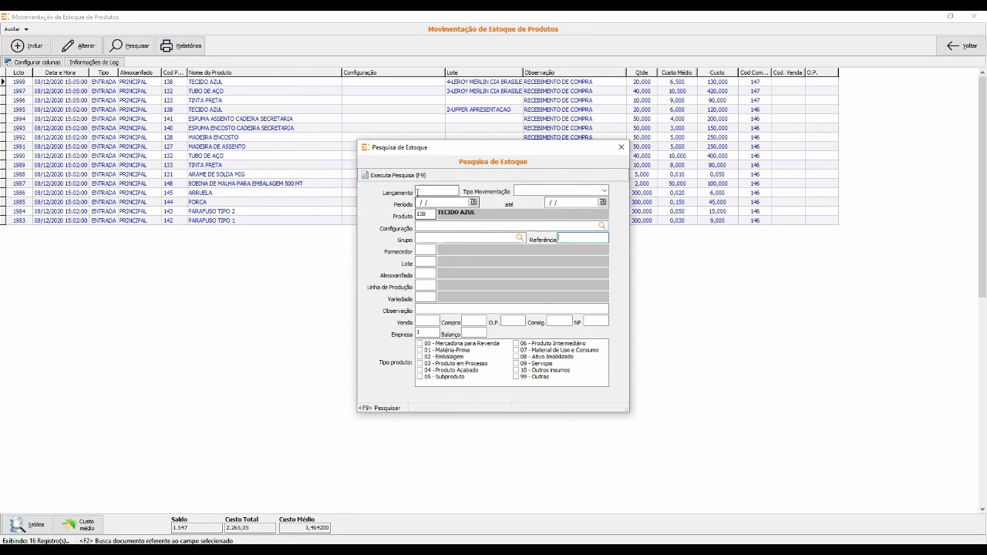
pyautogui.click(394, 175)
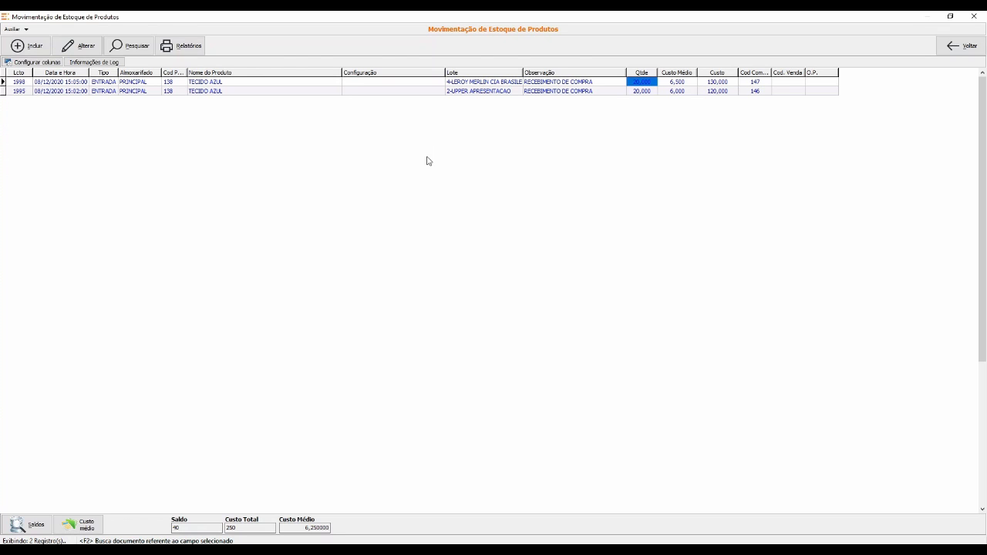
# Compare the quantities and unit costs of both TECIDO AZUL entries with the product's overall average cost.
pyautogui.click(645, 92)
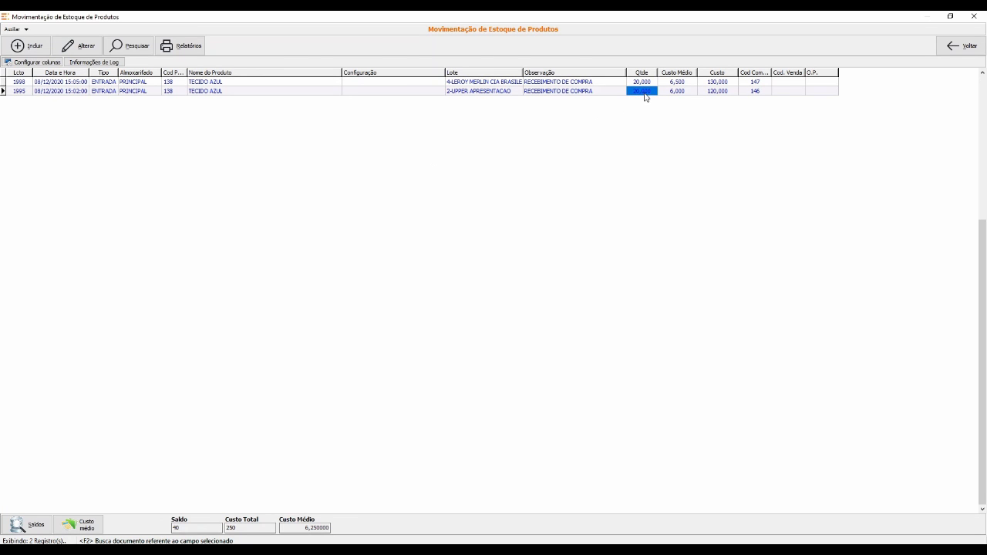
pyautogui.click(688, 94)
pyautogui.click(639, 86)
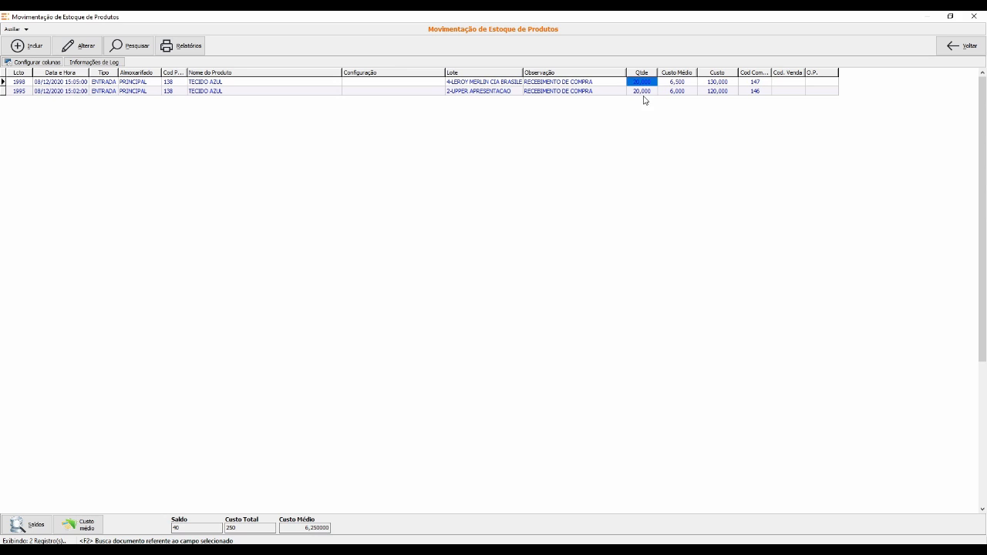
pyautogui.click(678, 84)
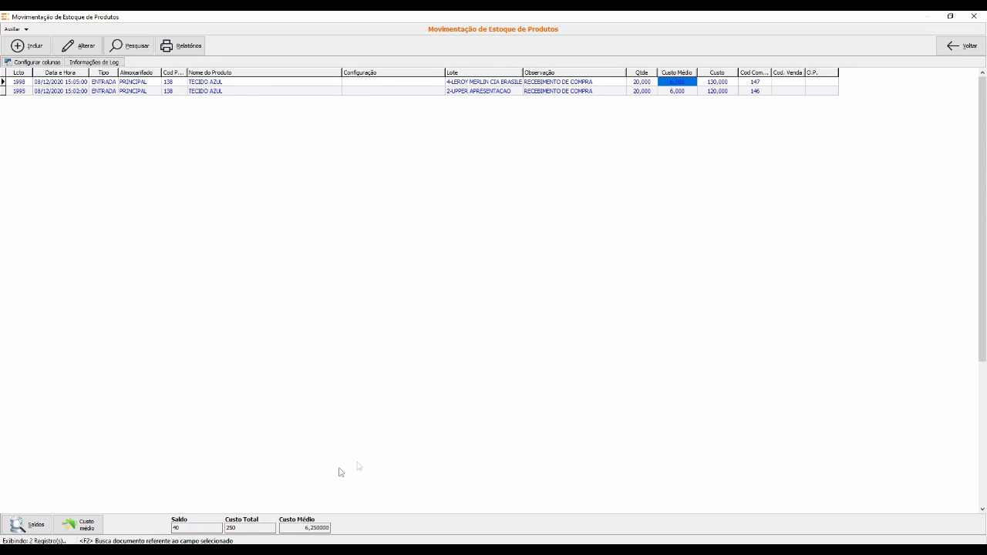
pyautogui.click(298, 528)
pyautogui.moveTo(316, 528); pyautogui.dragTo(340, 530)
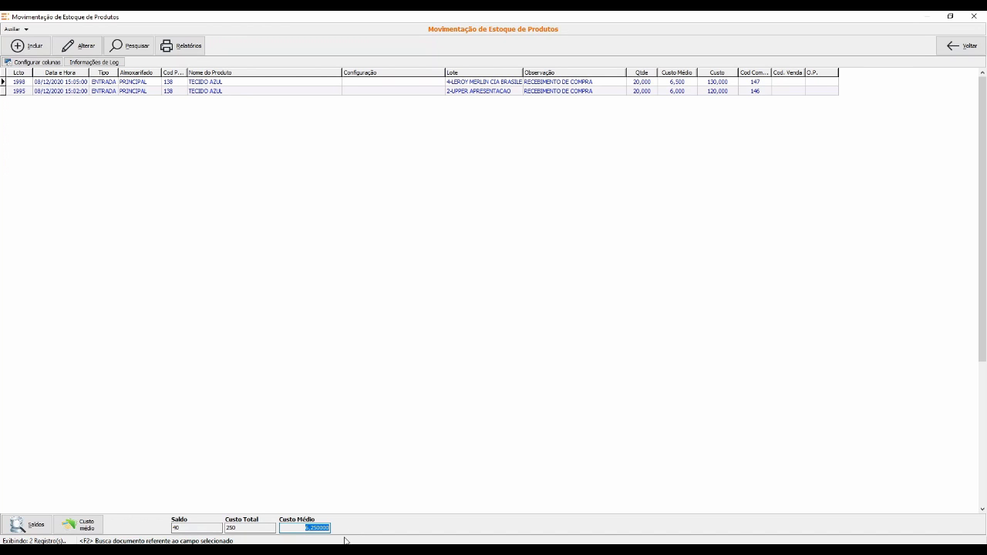
# Search the stock movements for product 133 (TINTA PRETA).
pyautogui.click(131, 46)
pyautogui.click(426, 216)
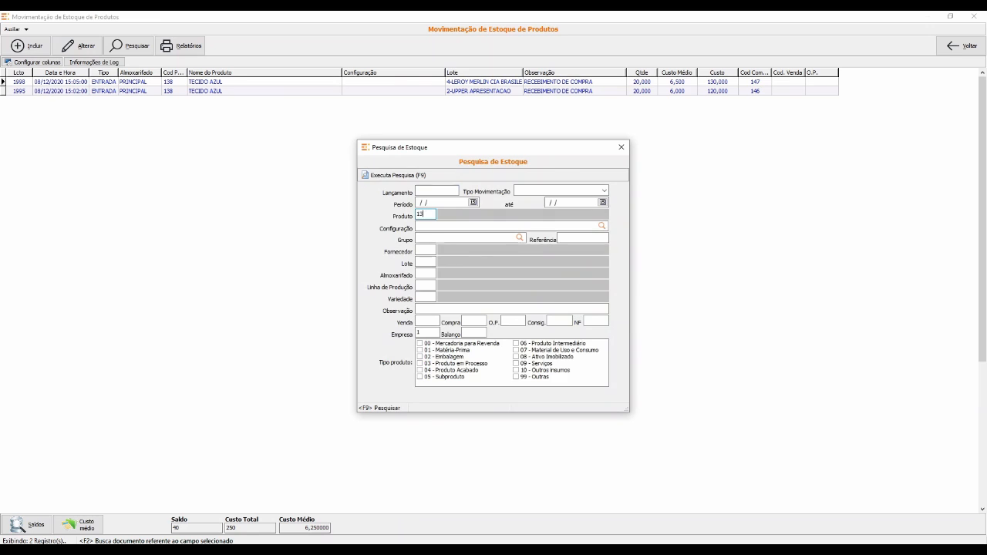
pyautogui.write('133')
pyautogui.press('Tab')
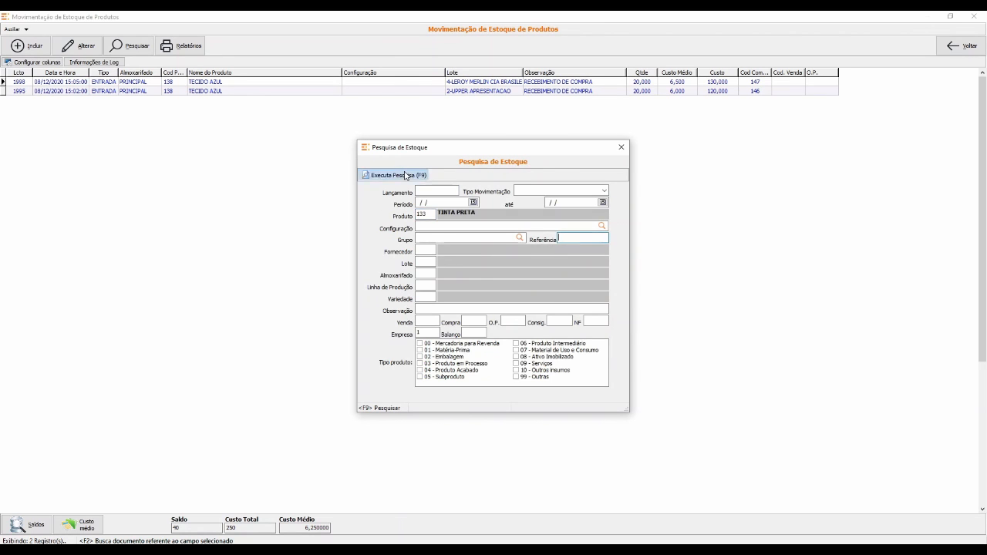
pyautogui.click(395, 176)
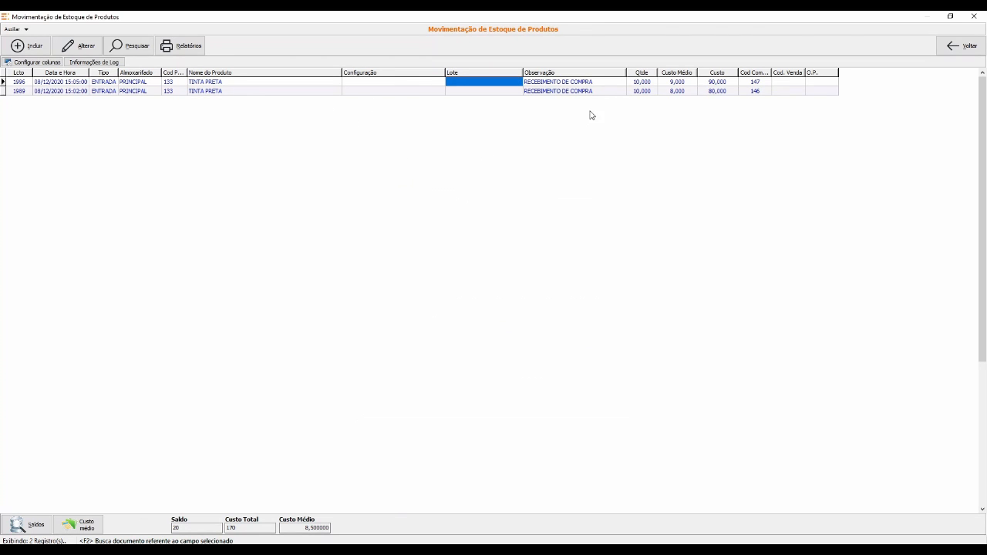
# Examine the quantity, average cost and lot of the two TINTA PRETA stock entries.
pyautogui.click(631, 92)
pyautogui.click(682, 92)
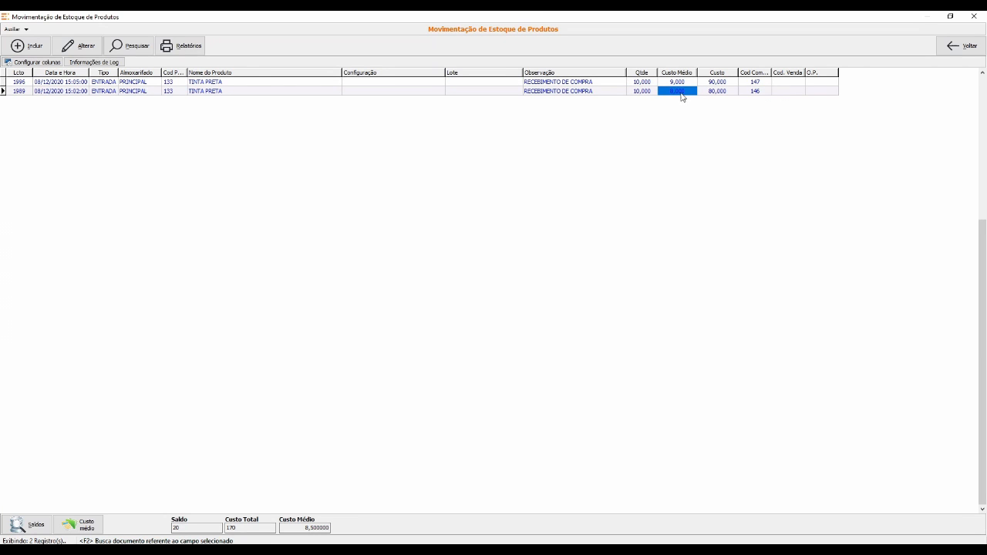
pyautogui.click(682, 84)
pyautogui.click(495, 84)
pyautogui.click(494, 91)
pyautogui.click(492, 83)
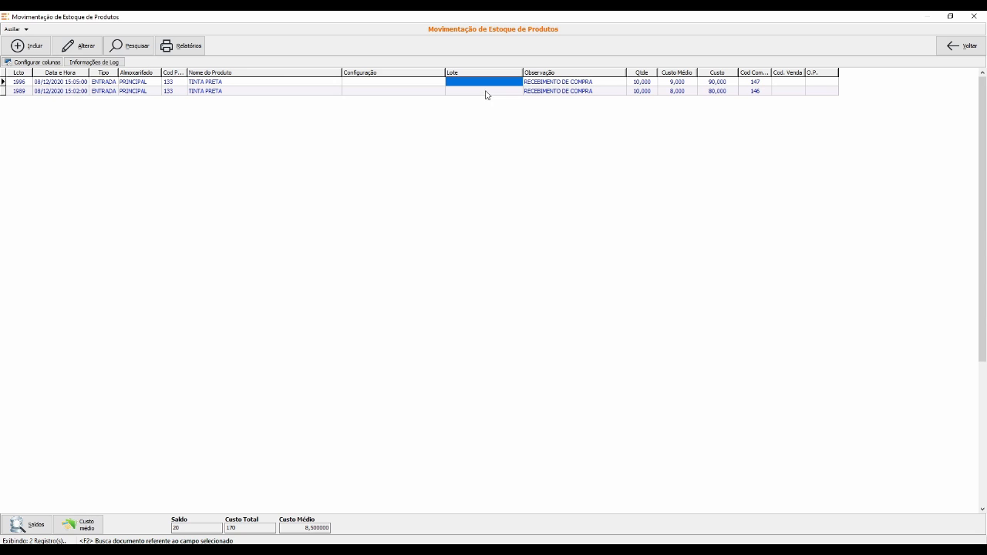
pyautogui.click(496, 92)
pyautogui.click(679, 91)
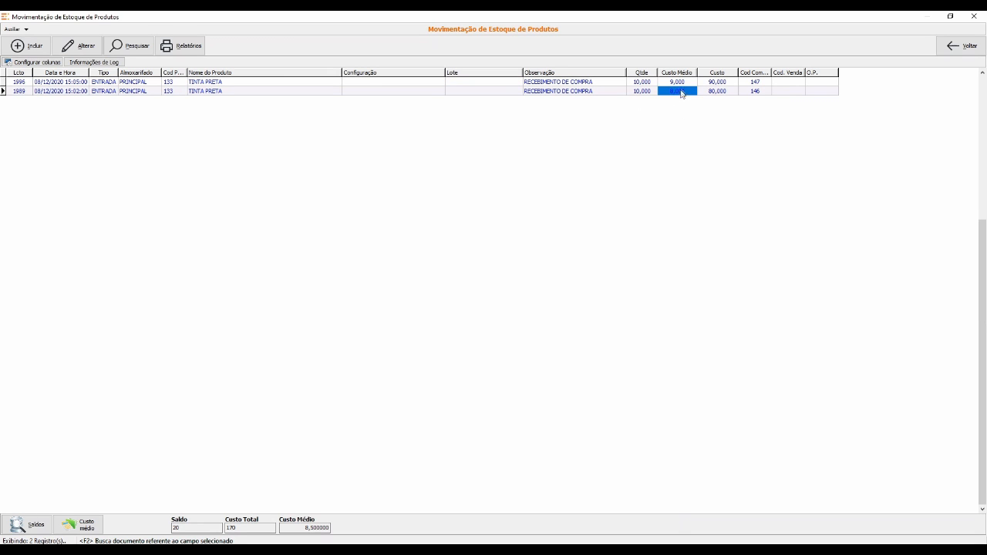
pyautogui.click(682, 85)
# Review the stock balance, total cost and overall average cost of TINTA PRETA.
pyautogui.moveTo(284, 531); pyautogui.dragTo(356, 529)
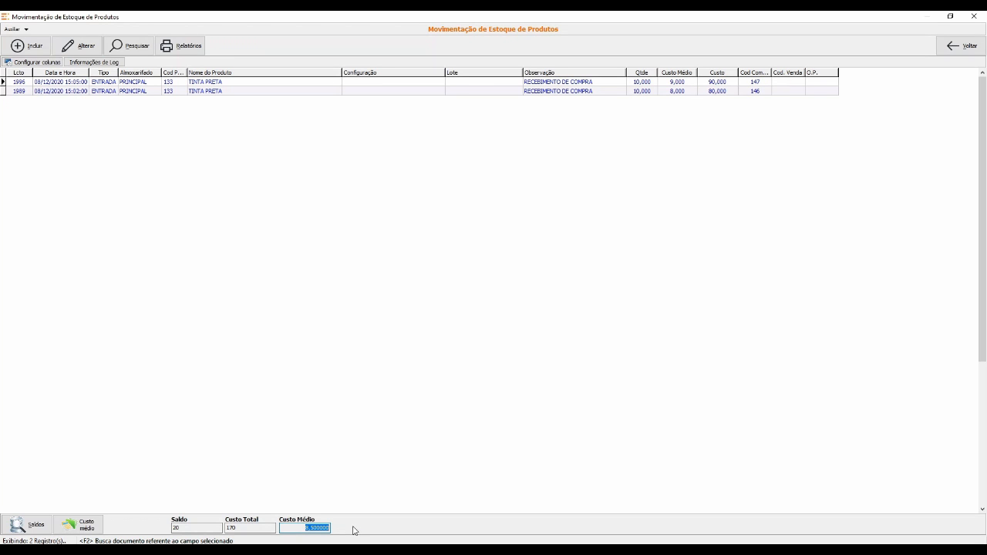
pyautogui.moveTo(194, 528); pyautogui.dragTo(120, 523)
pyautogui.doubleClick(253, 528)
pyautogui.moveTo(282, 530); pyautogui.dragTo(337, 533)
pyautogui.click(399, 296)
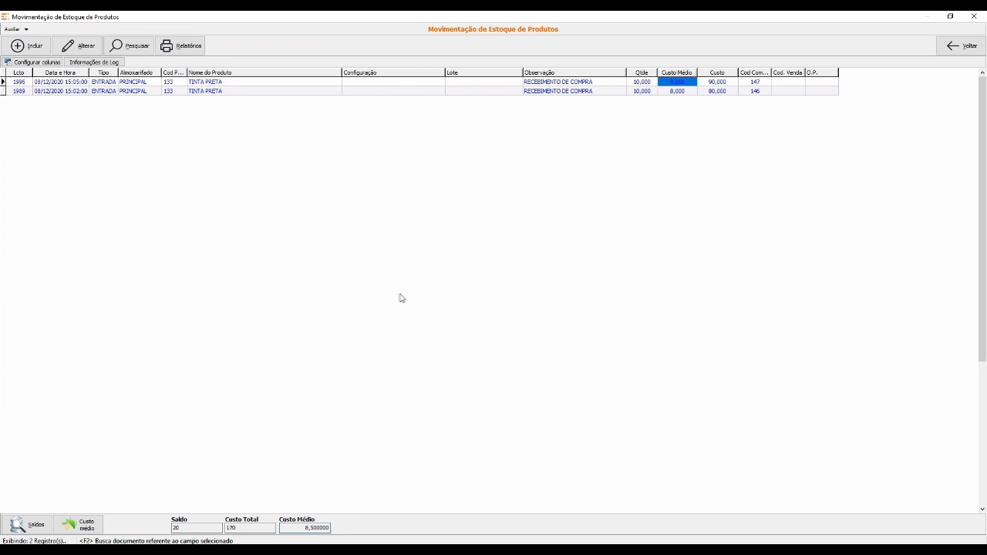
# Create a production order for 20 units of product 129 (PE CADEIRA SECRETARIA).
pyautogui.click(975, 23)
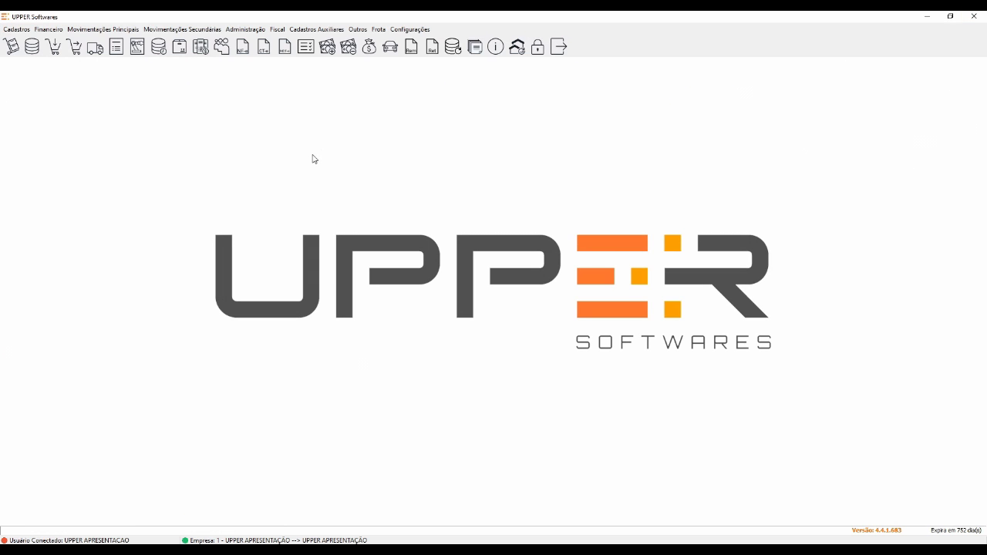
pyautogui.click(137, 46)
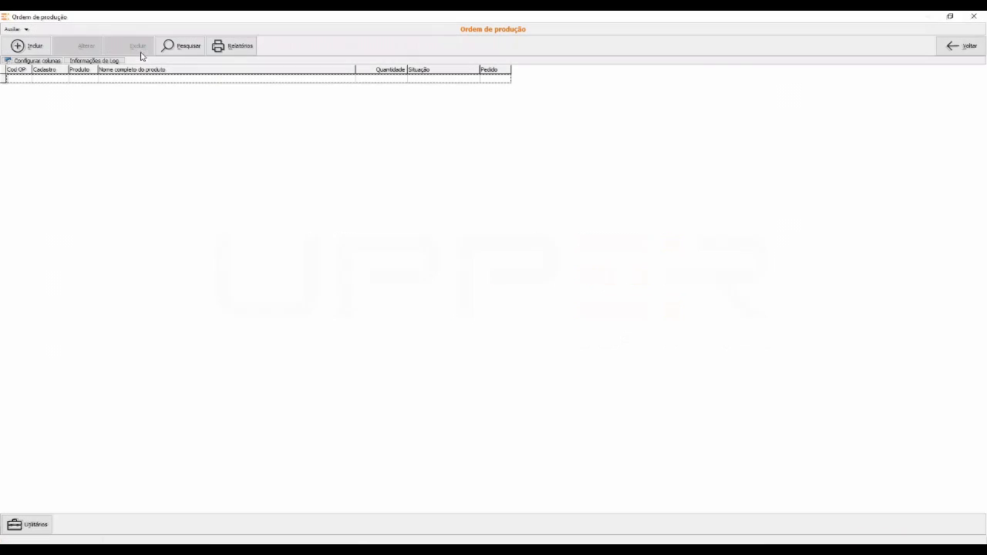
pyautogui.click(35, 46)
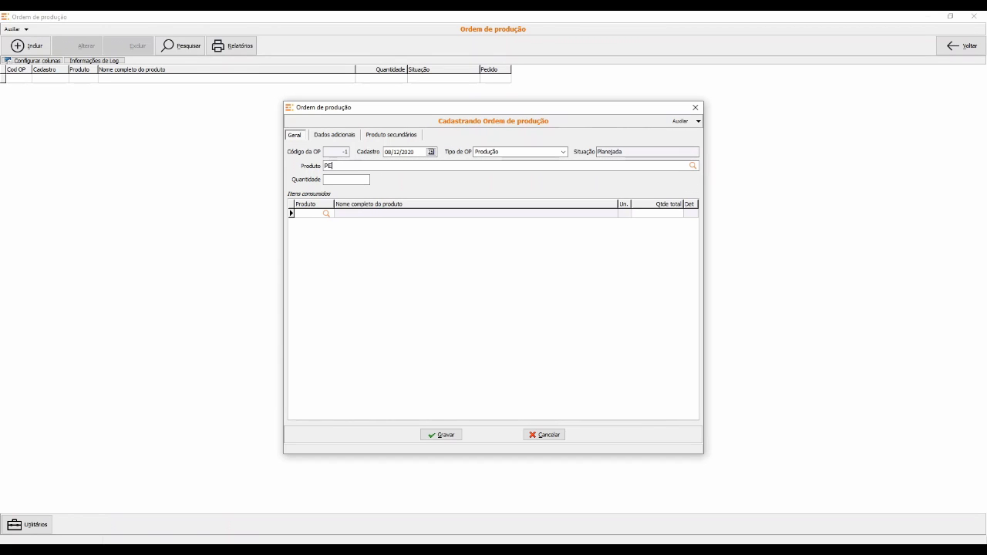
pyautogui.press('Return')
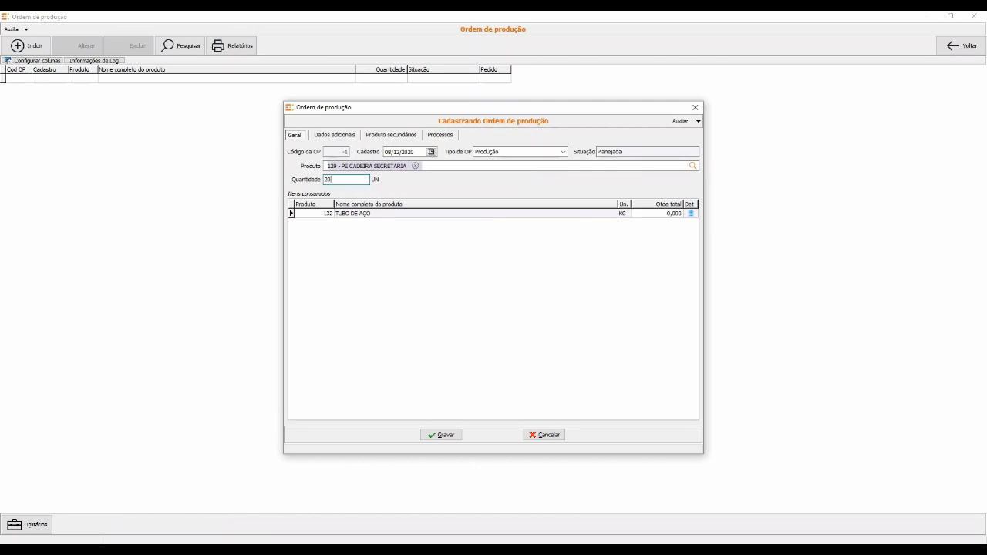
pyautogui.press('Return')
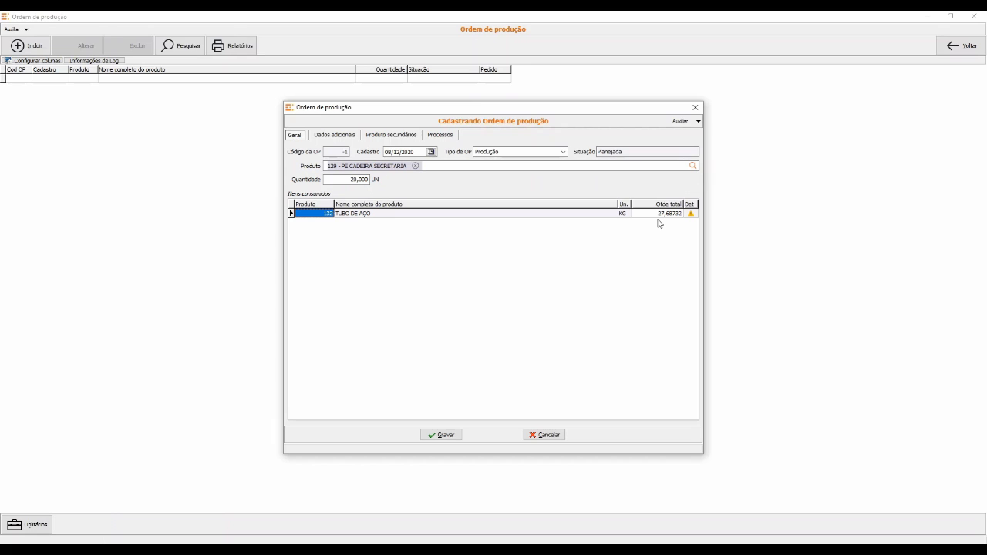
pyautogui.press('Return')
pyautogui.press('Return')
# Assign lot 1-UPPER APRESENTACAO to the order's full TUBO DE AÇO consumption and save the production order.
pyautogui.moveTo(692, 217)
pyautogui.click(691, 216)
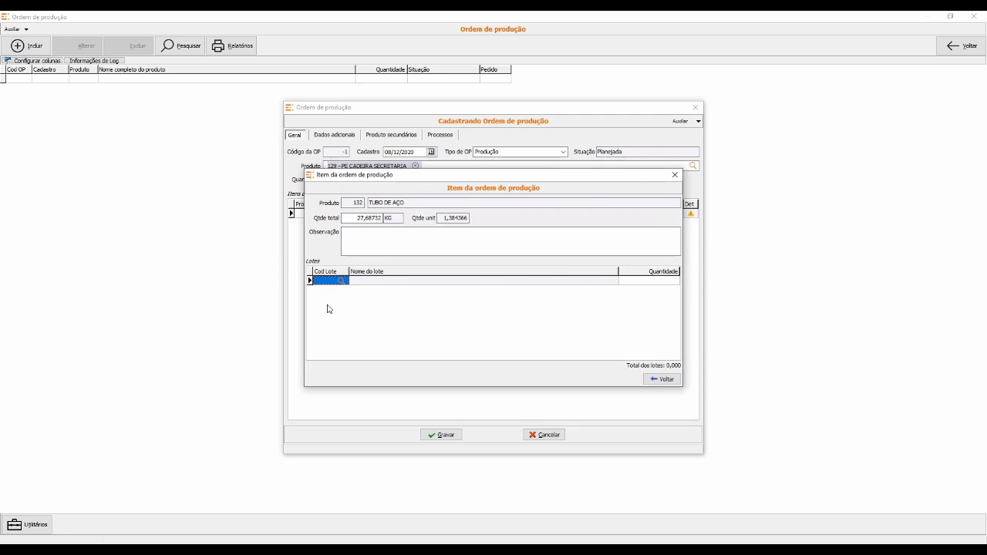
pyautogui.click(342, 283)
pyautogui.click(342, 284)
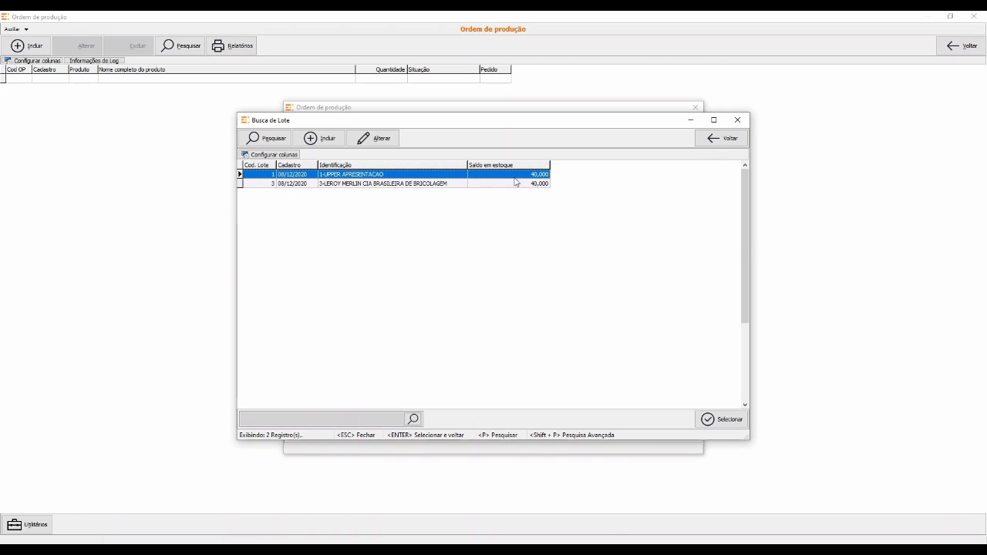
pyautogui.click(541, 184)
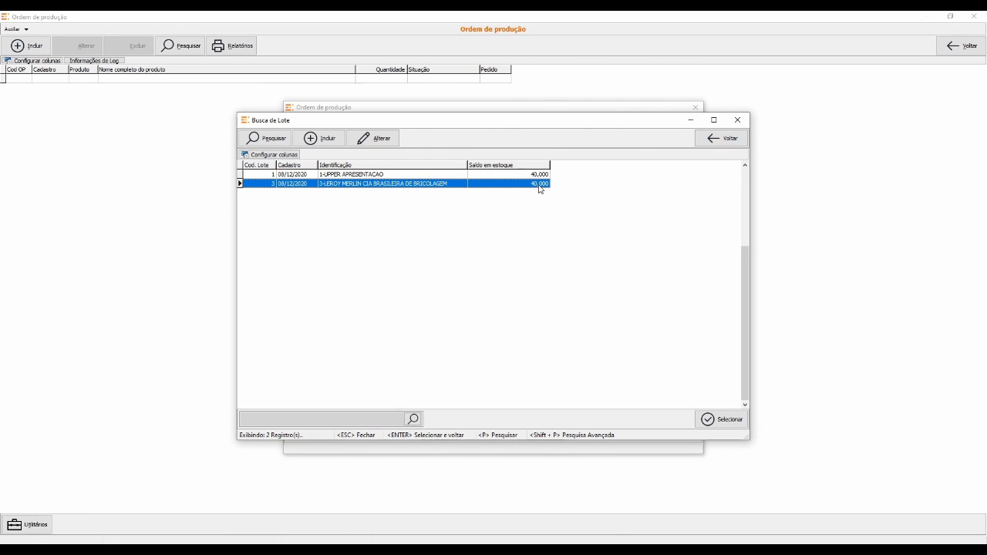
pyautogui.click(536, 175)
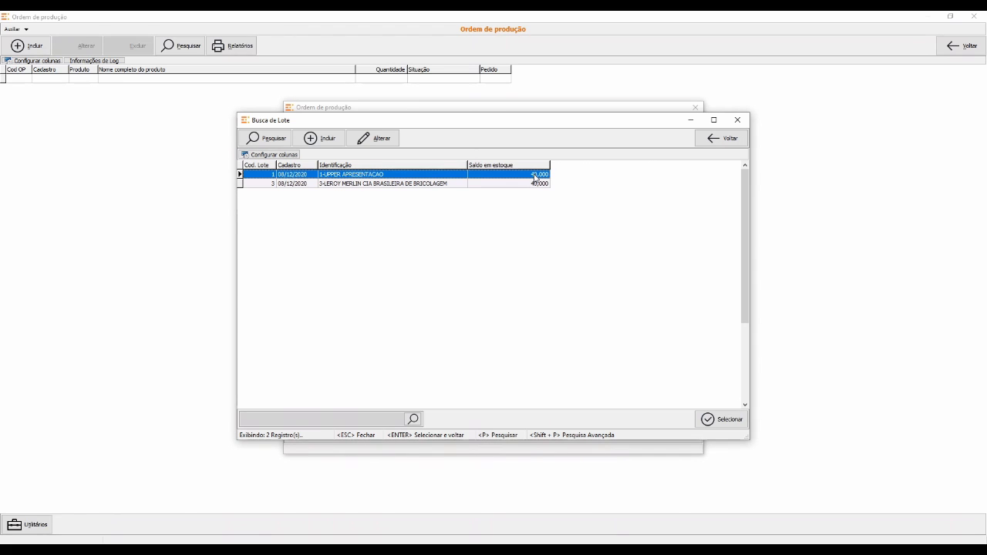
pyautogui.doubleClick(535, 175)
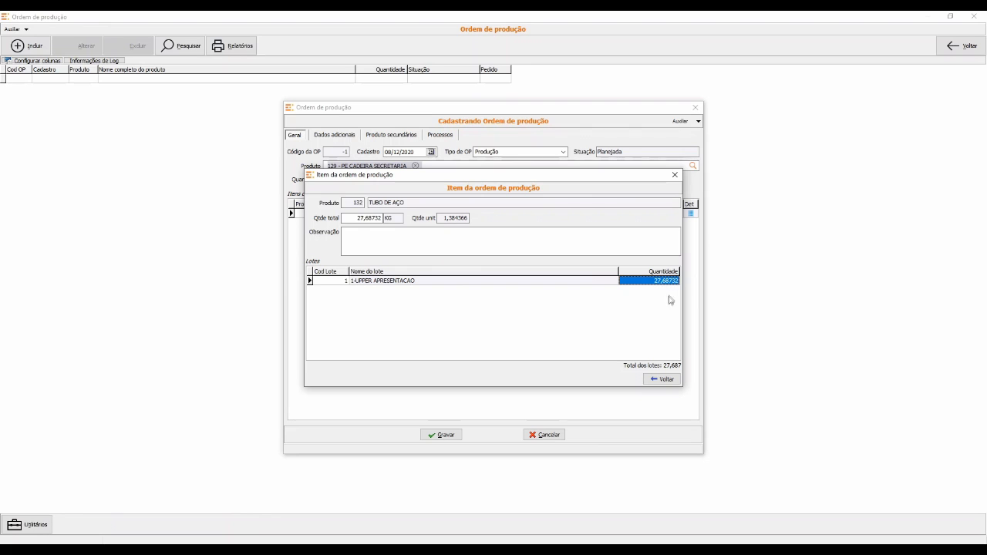
pyautogui.click(659, 379)
pyautogui.click(459, 434)
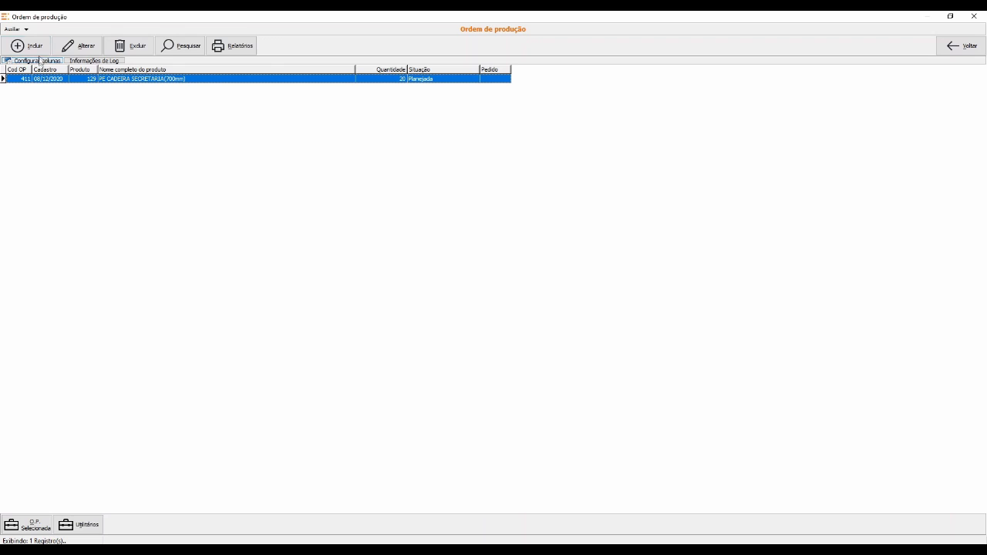
# Add a production order for 30 units of product 130 (TRAVESSA BASE SECRETARIA).
pyautogui.click(35, 48)
pyautogui.write('130')
pyautogui.press('Return')
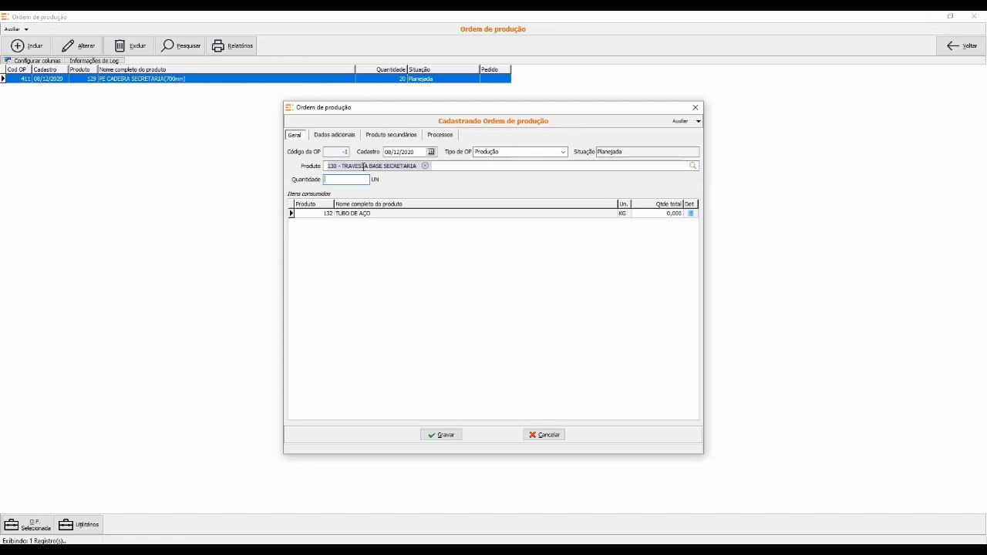
pyautogui.press('Return')
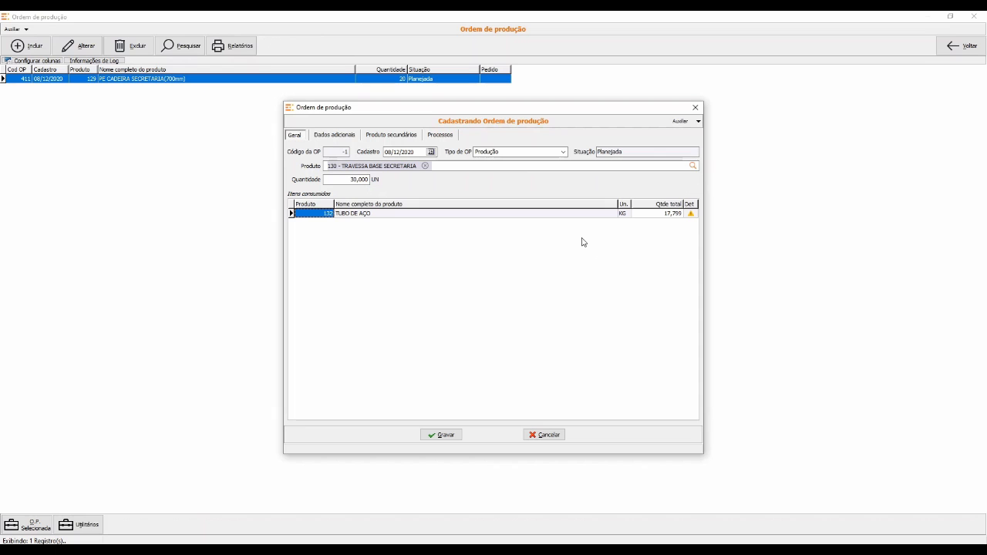
# Allocate the available balance of lot 1-UPPER APRESENTACAO to the order's TUBO DE AÇO consumption.
pyautogui.click(669, 214)
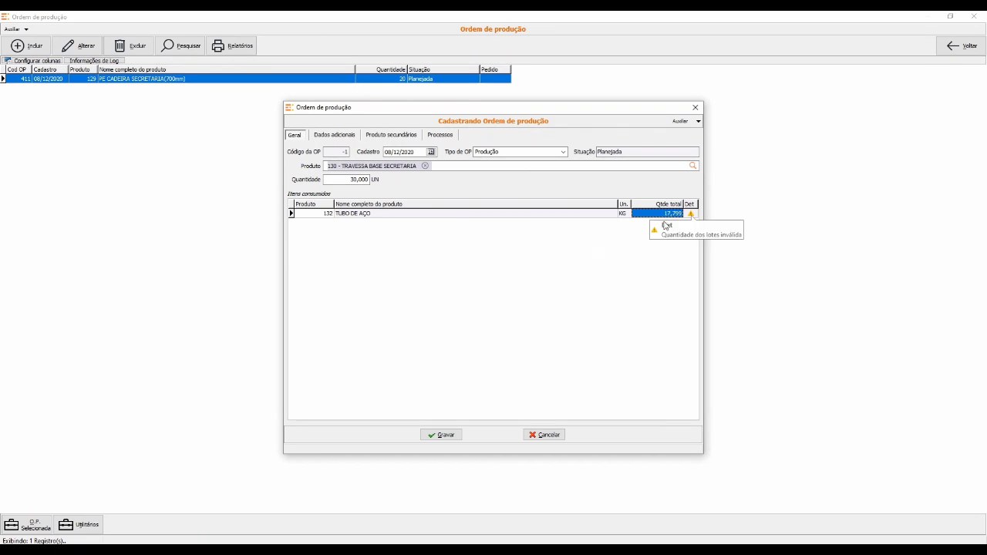
pyautogui.click(690, 214)
pyautogui.click(695, 224)
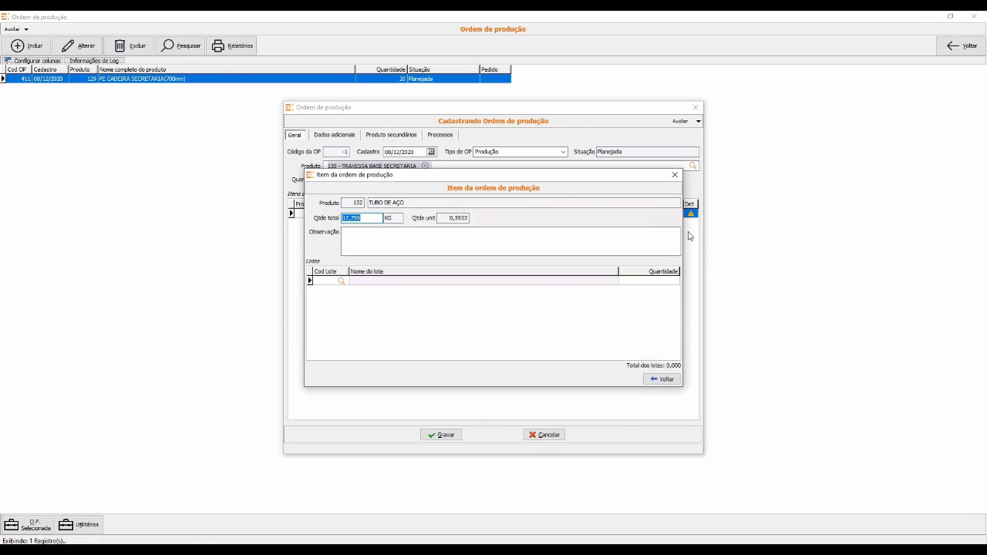
pyautogui.click(342, 282)
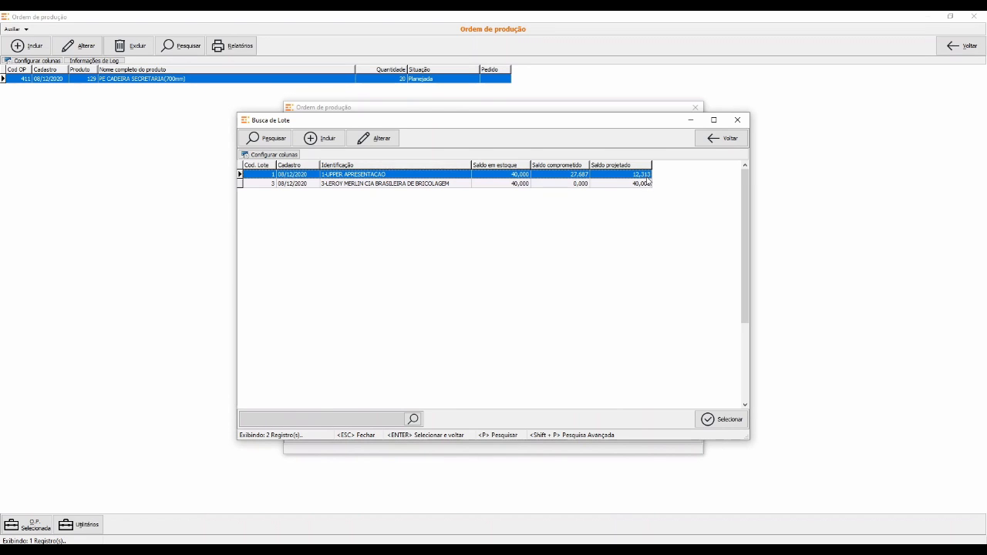
pyautogui.press('Return')
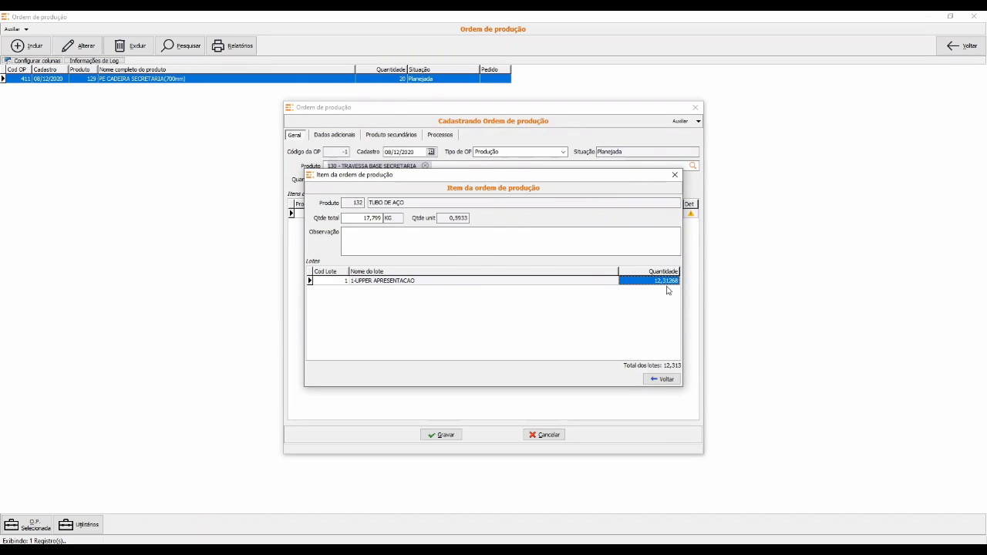
pyautogui.press('Tab')
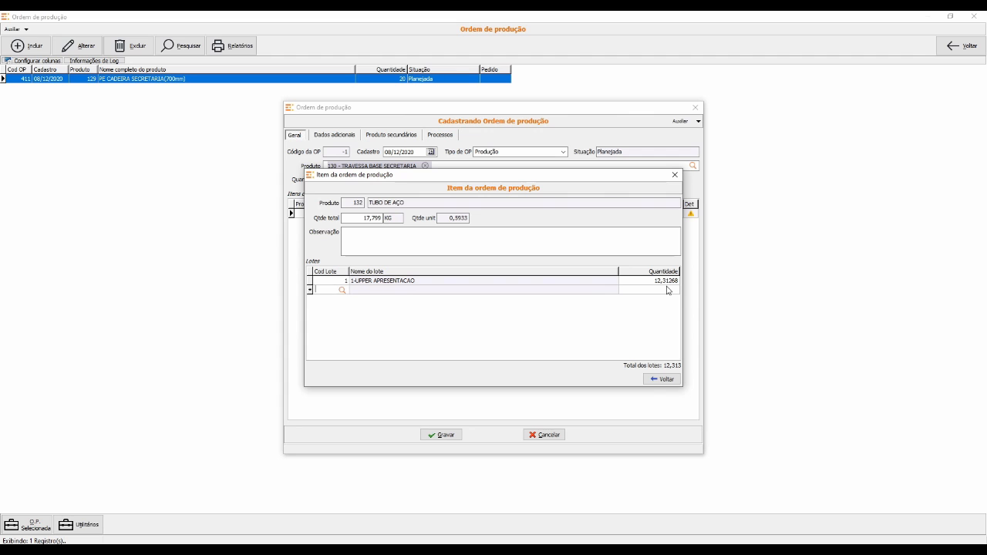
# Cover the remaining TUBO DE AÇO quantity with lot 3-LEROY MERLIN CIA BRASILEIRA DE BRICOLAGEM and save the production order.
pyautogui.press('Return')
pyautogui.press('Down')
pyautogui.press('Return')
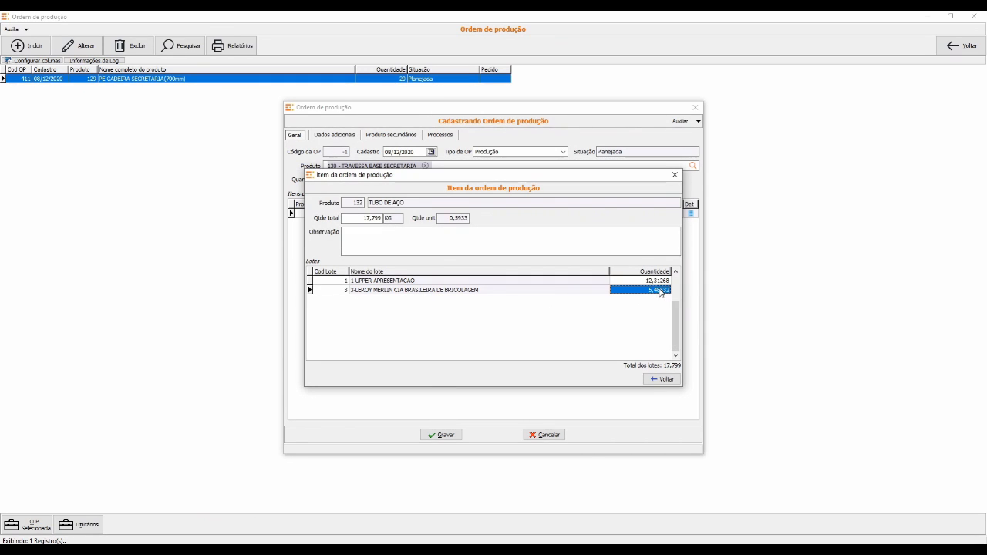
pyautogui.click(665, 380)
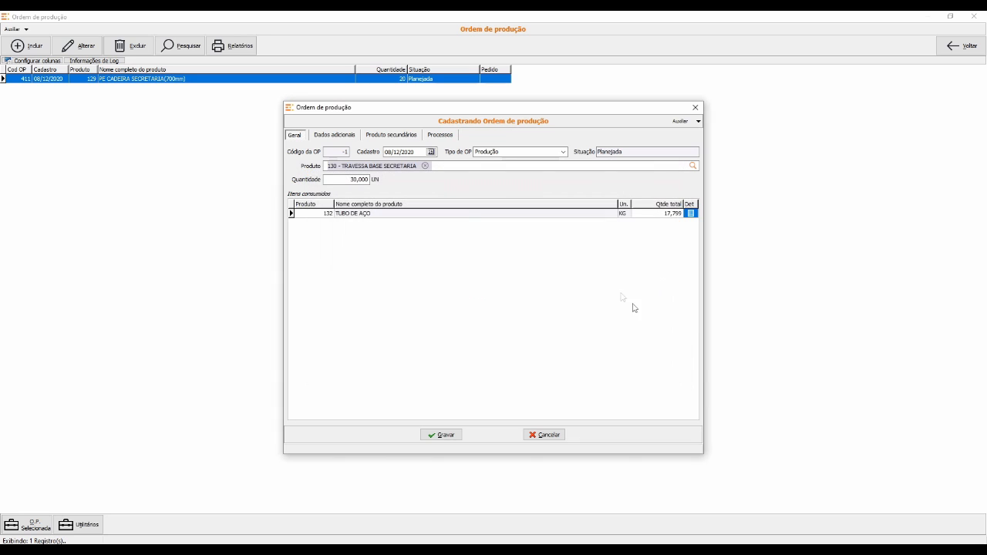
pyautogui.click(446, 435)
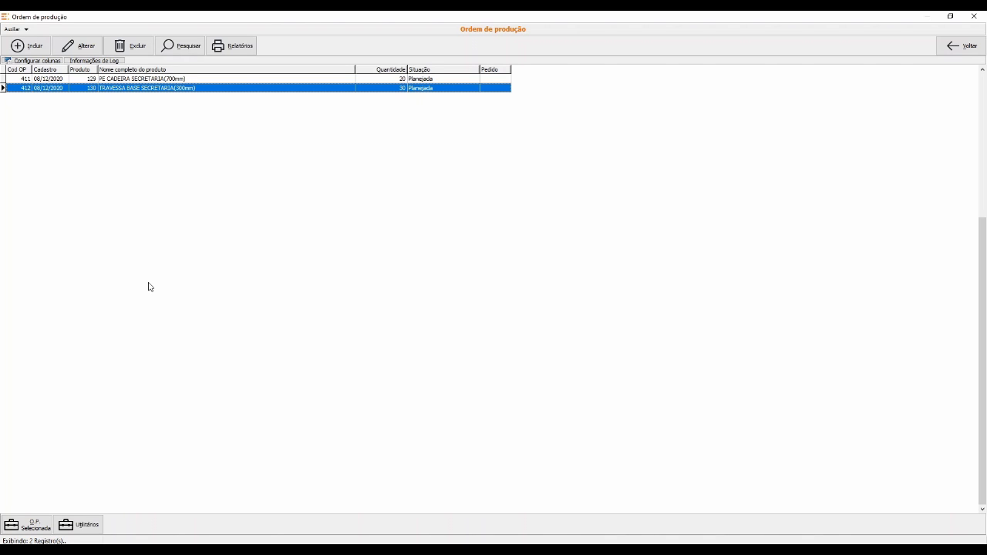
# Start production of the PE CADEIRA SECRETARIA order.
pyautogui.click(142, 79)
pyautogui.click(27, 525)
pyautogui.click(71, 507)
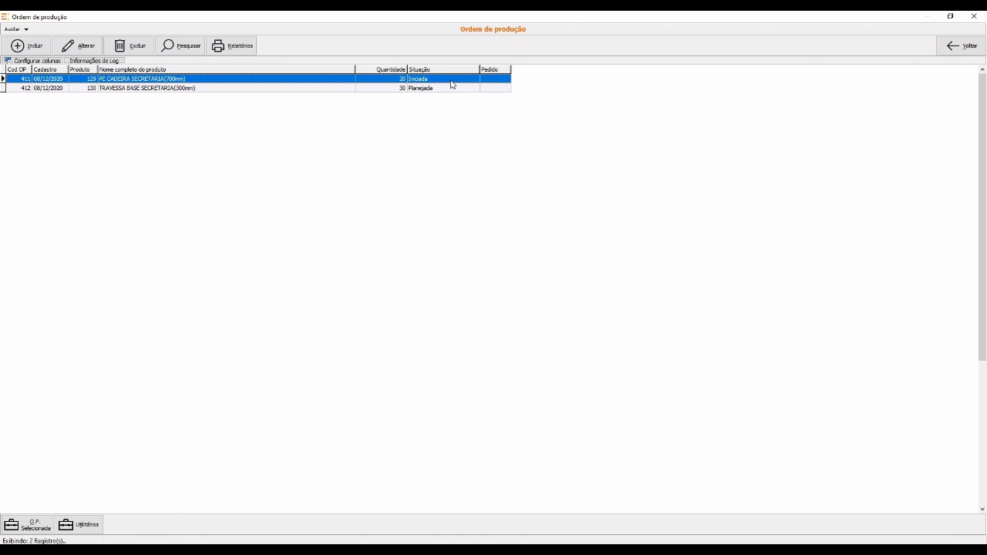
# Finalize production of the TRAVESSA BASE SECRETARIA order and of the PE CADEIRA SECRETARIA order.
pyautogui.click(338, 89)
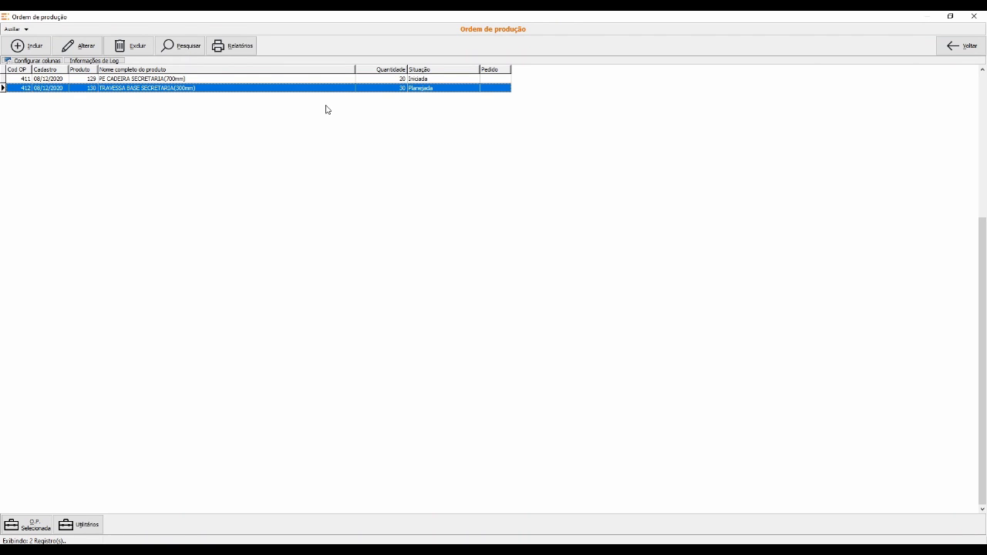
pyautogui.click(40, 524)
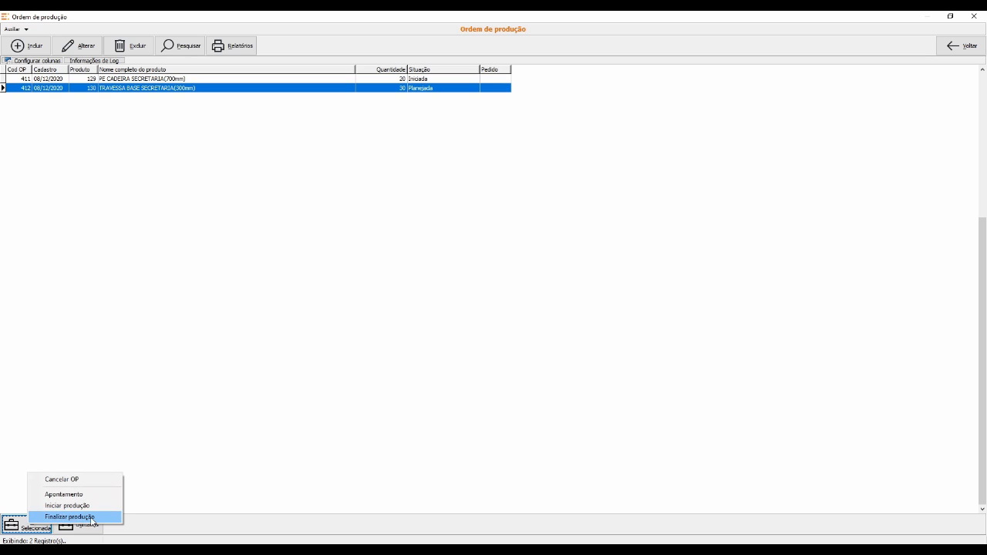
pyautogui.click(70, 517)
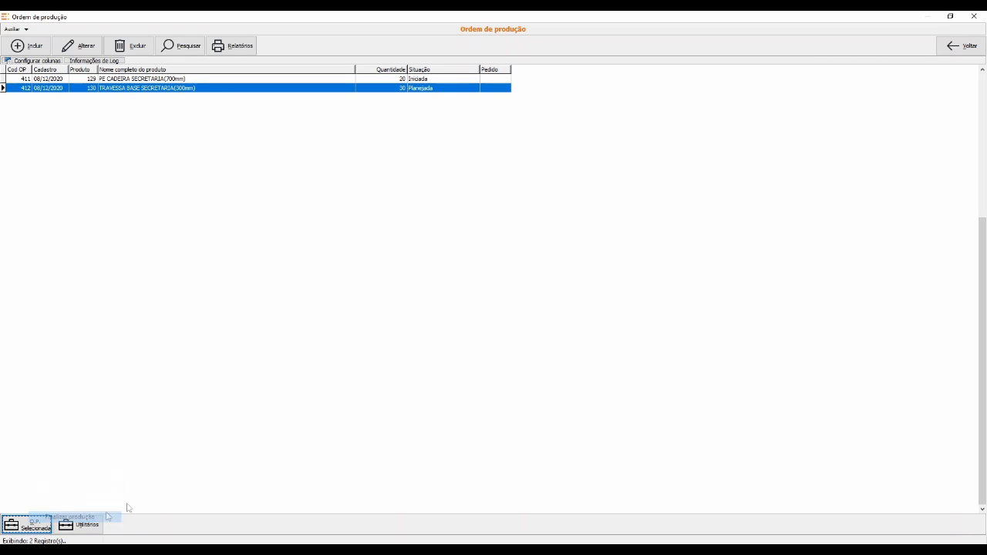
pyautogui.click(420, 80)
pyautogui.click(27, 524)
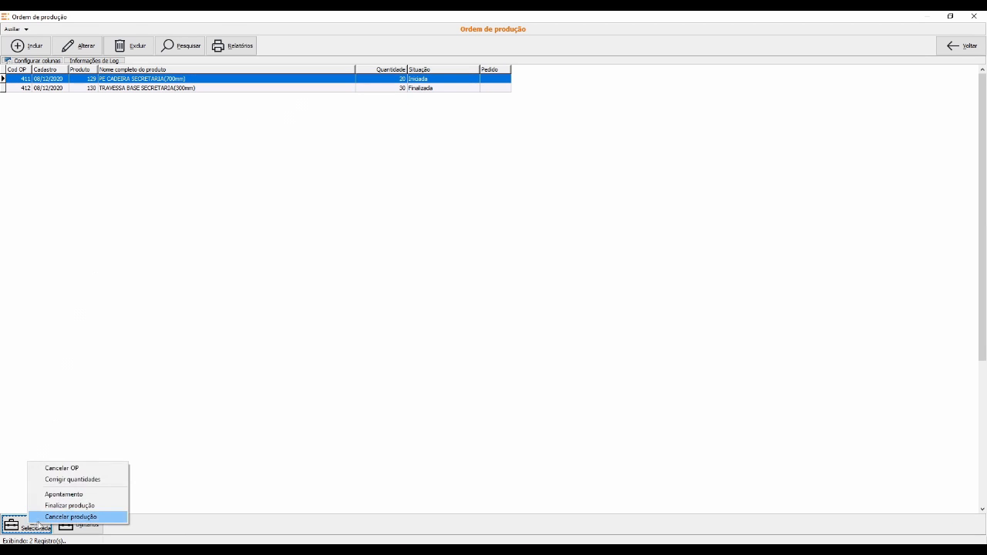
pyautogui.click(77, 505)
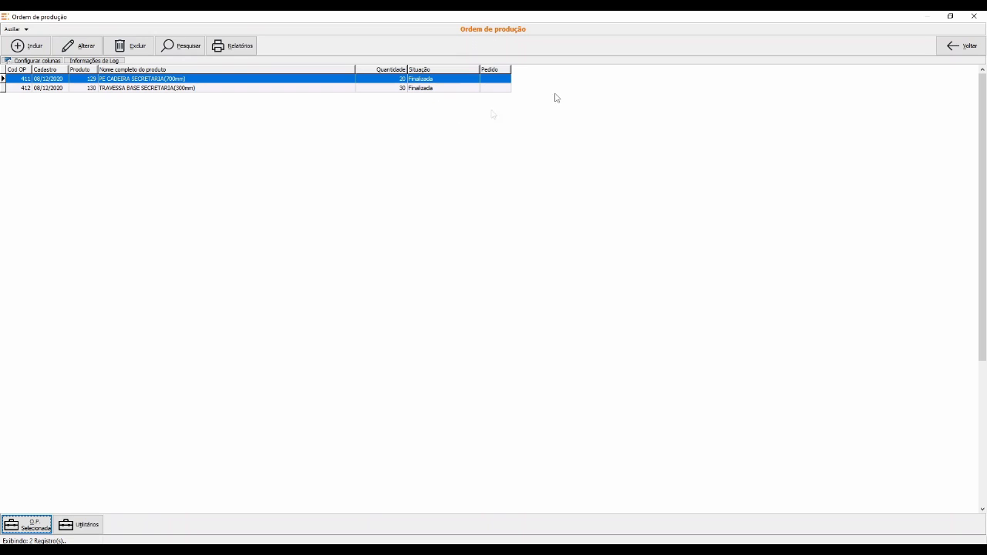
# Leave the production orders and list the product stock movements.
pyautogui.click(977, 17)
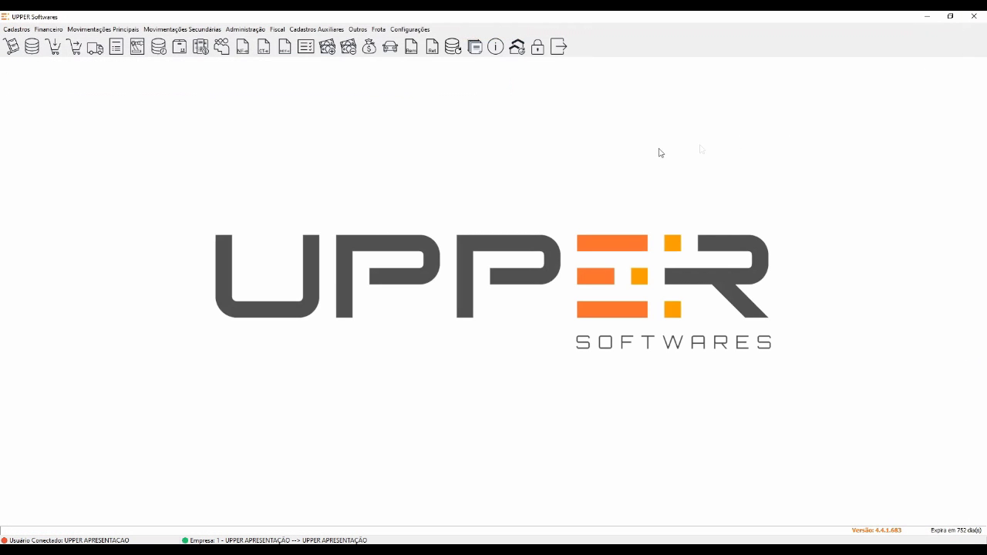
pyautogui.click(32, 45)
pyautogui.click(135, 48)
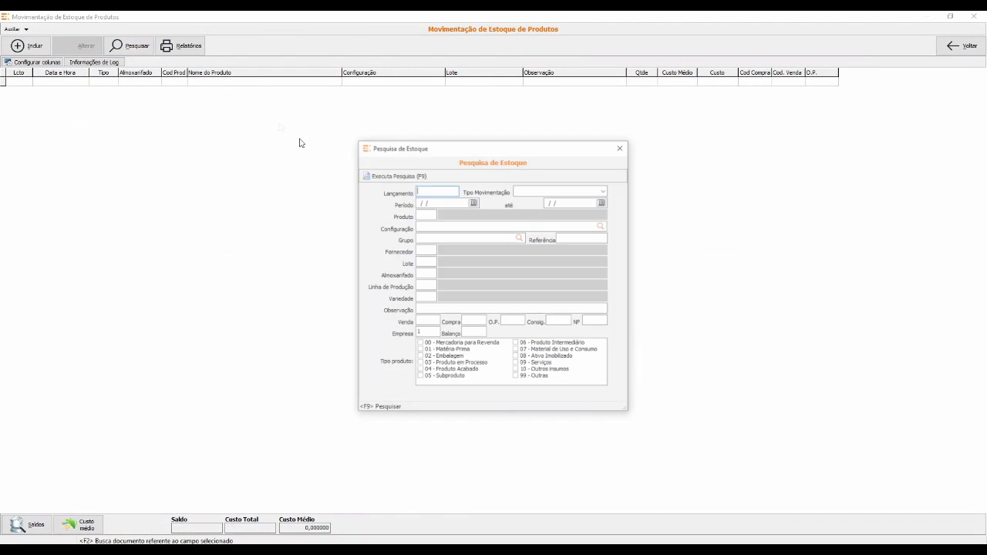
pyautogui.click(394, 175)
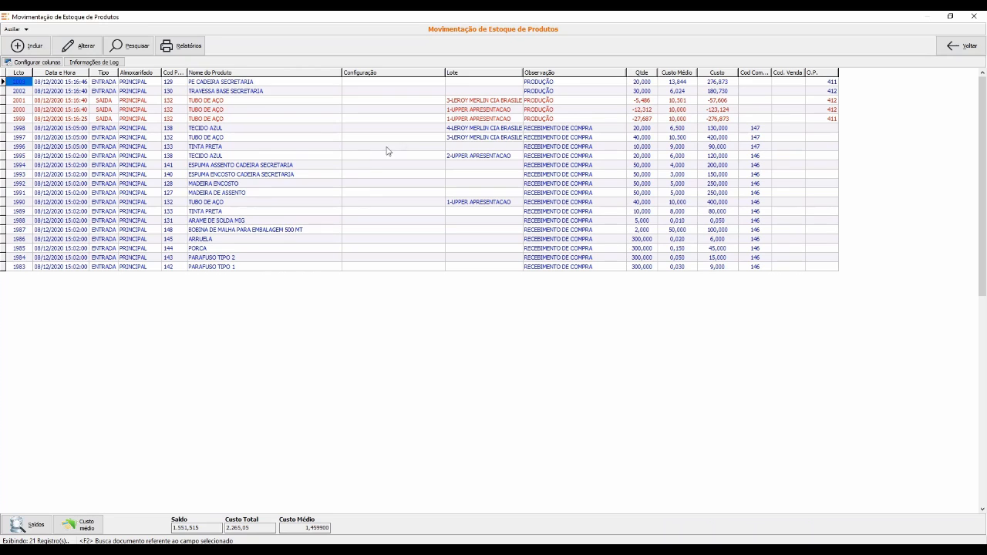
# Examine the lots, quantities and costs of the three TUBO DE AÇO production outputs and the TRAVESSA BASE SECRETARIA entry.
pyautogui.click(79, 121)
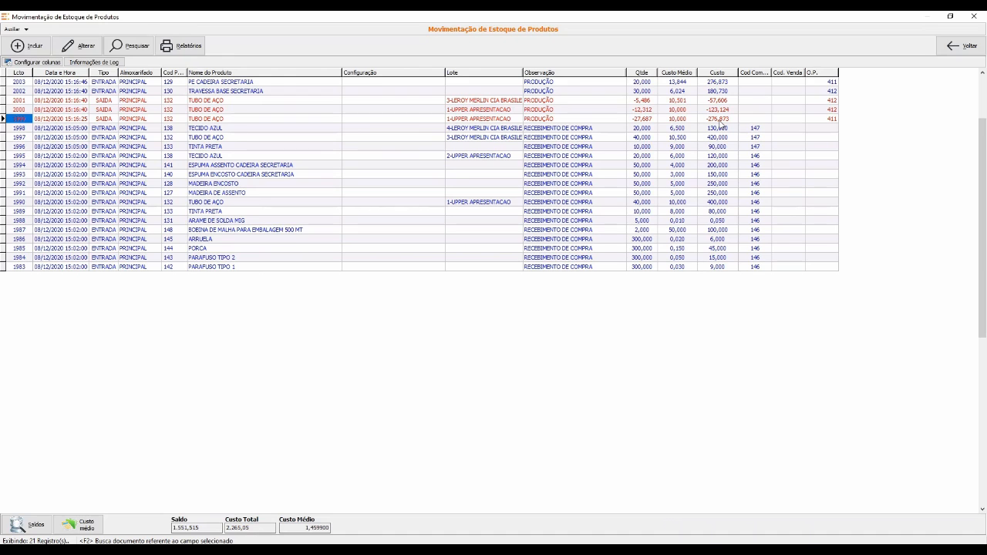
pyautogui.press('Up')
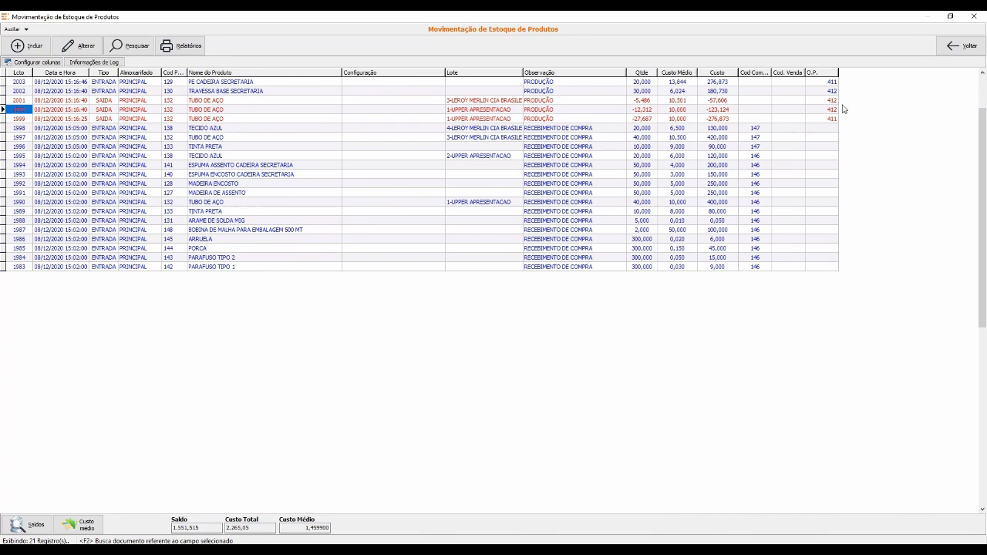
pyautogui.click(667, 111)
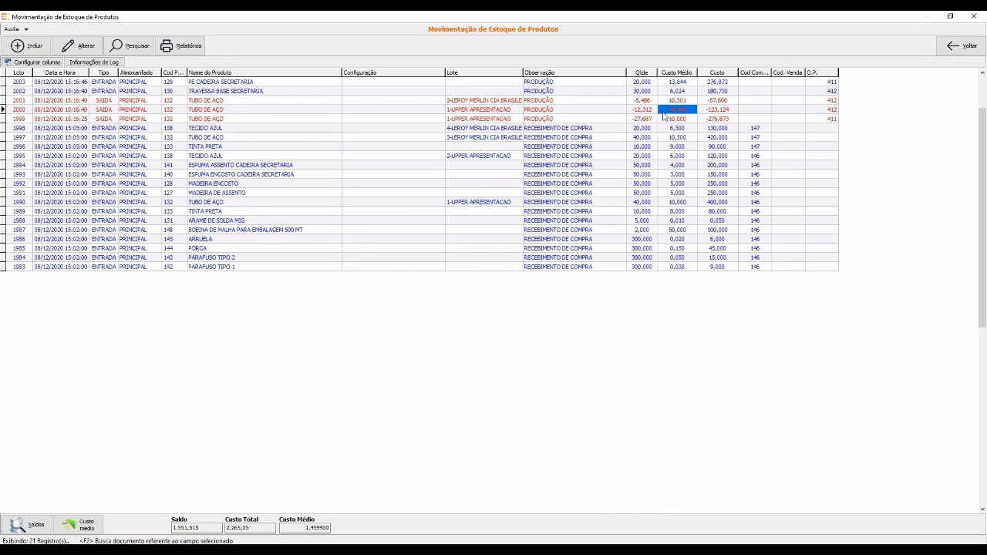
pyautogui.click(662, 102)
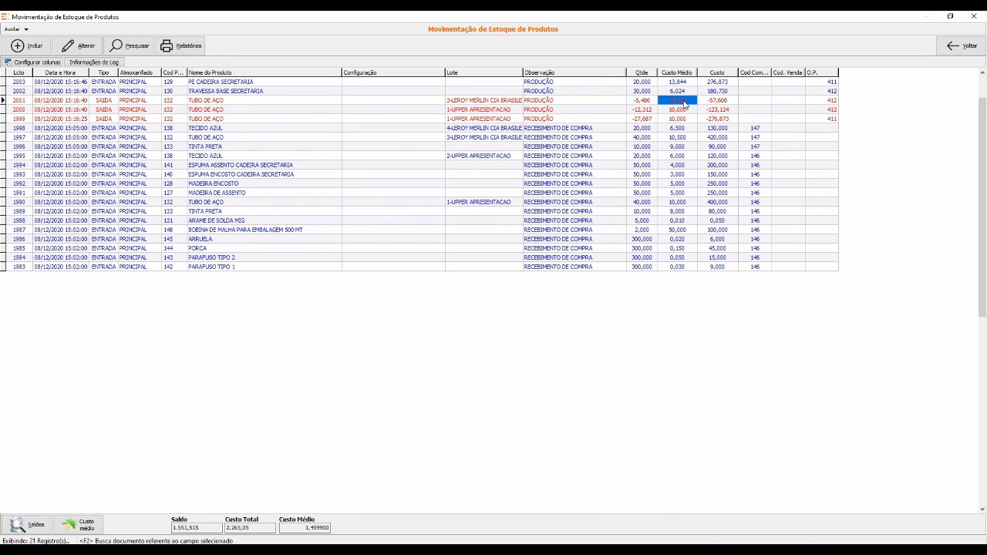
pyautogui.click(17, 92)
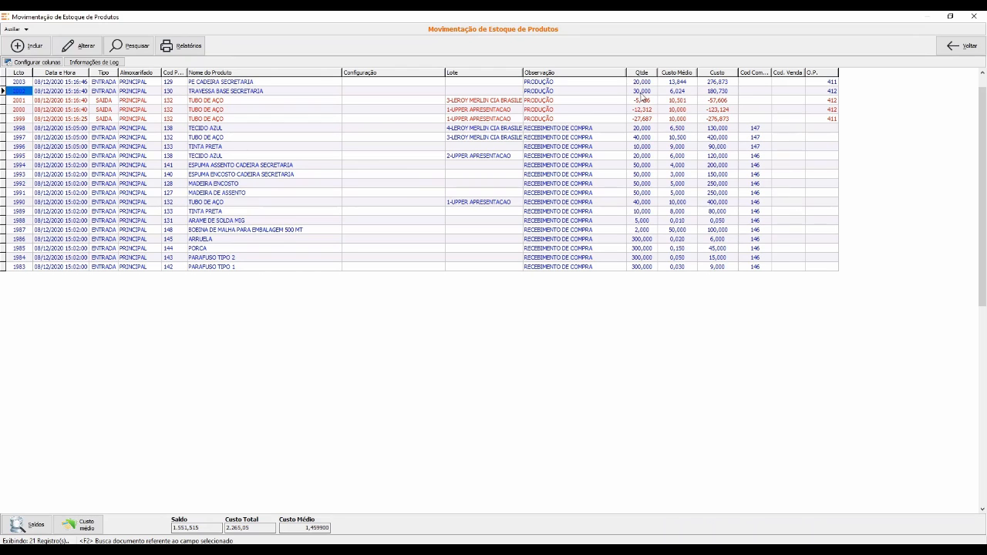
# Compare the TRAVESSA BASE SECRETARIA entry's quantity, average cost and total cost with the two TUBO DE AÇO outputs of order 412.
pyautogui.click(643, 91)
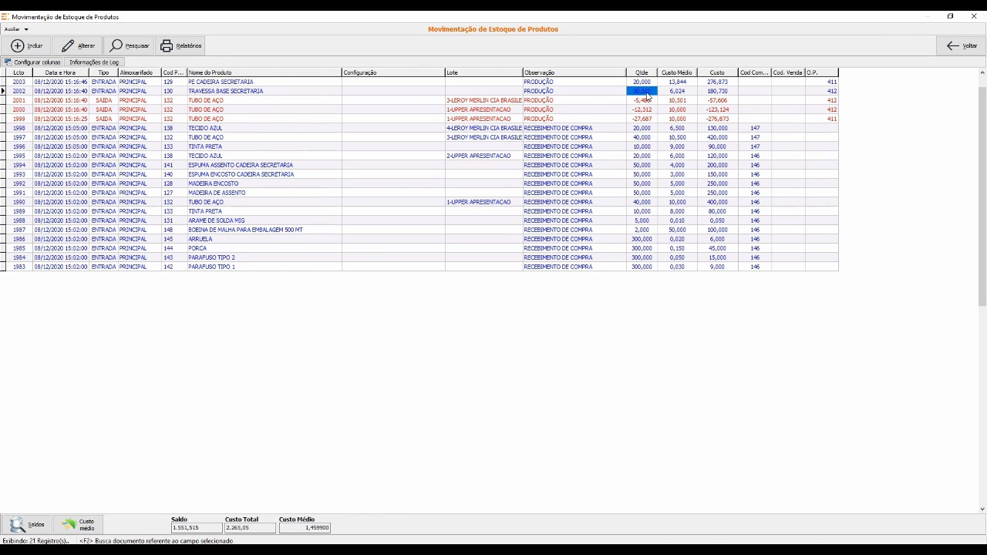
pyautogui.click(728, 93)
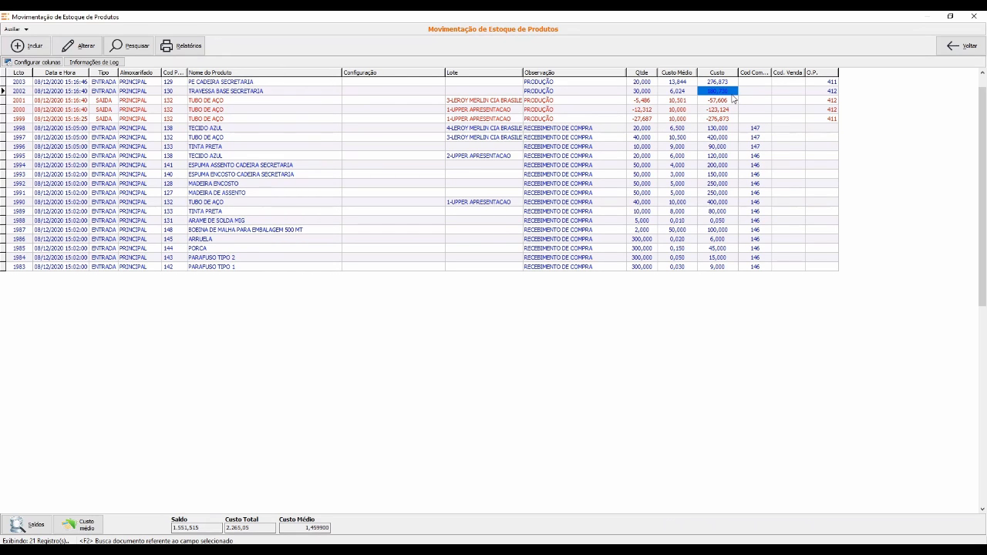
pyautogui.click(730, 100)
pyautogui.click(733, 110)
pyautogui.click(729, 101)
pyautogui.click(731, 108)
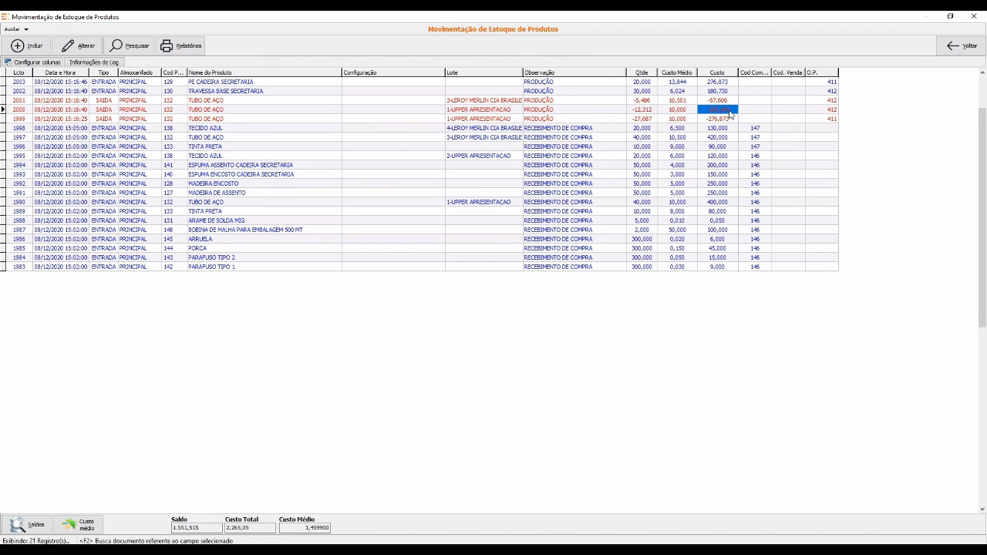
pyautogui.click(722, 102)
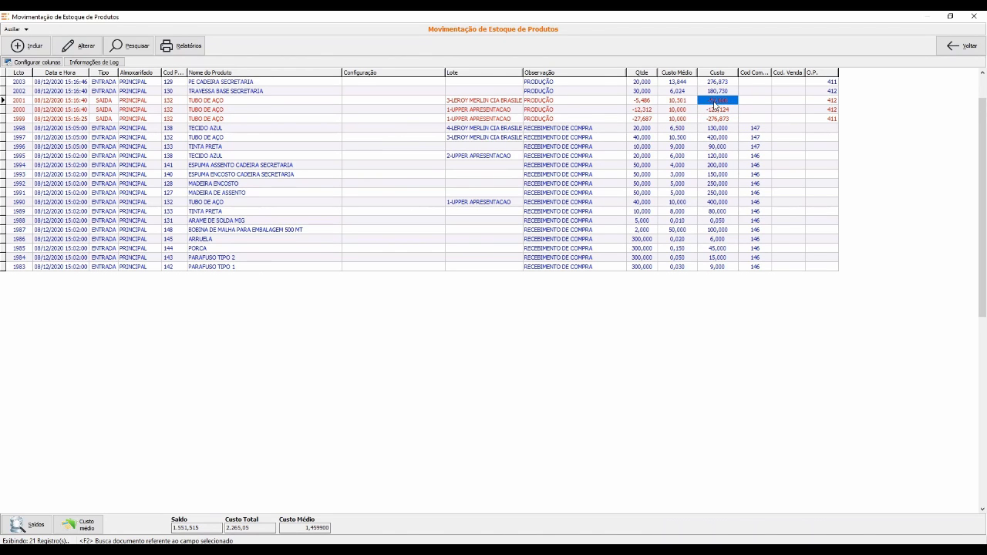
pyautogui.click(717, 93)
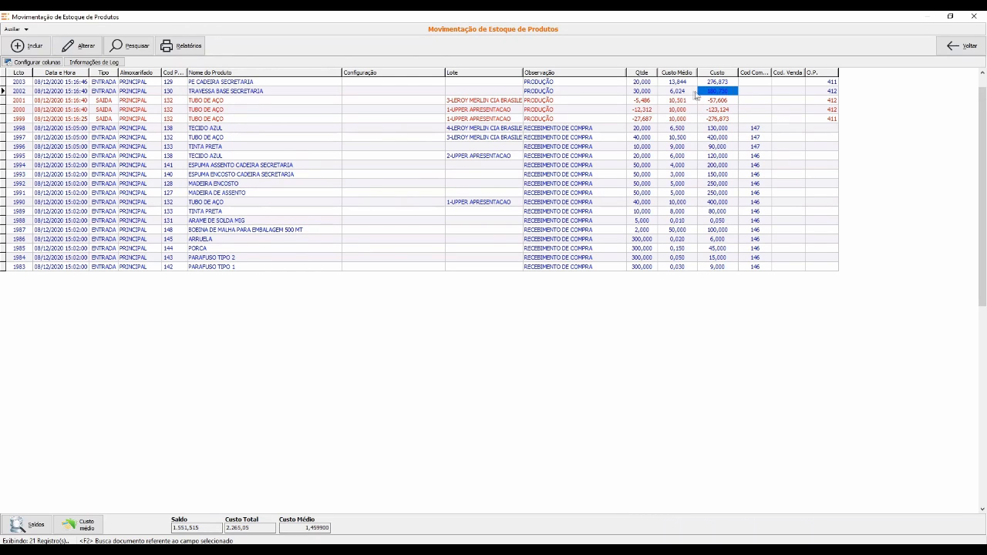
pyautogui.click(691, 94)
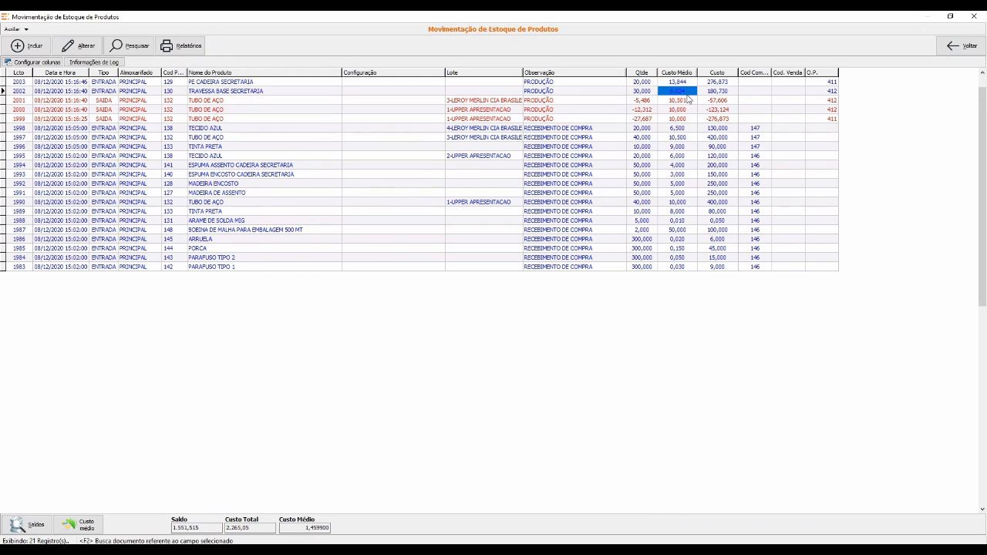
pyautogui.click(648, 95)
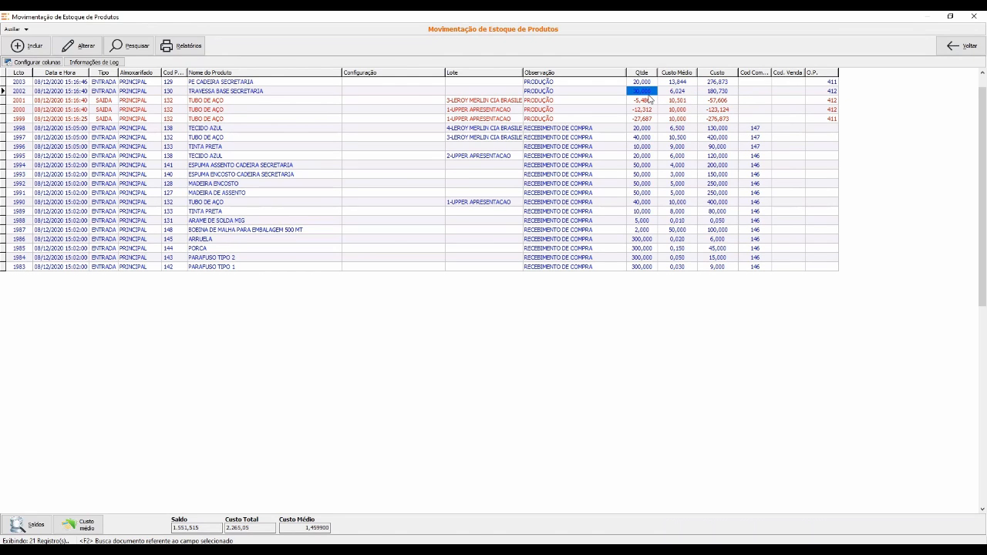
# Compare the PE CADEIRA SECRETARIA entry's quantity and costs with the TUBO DE AÇO output of order 411.
pyautogui.click(679, 83)
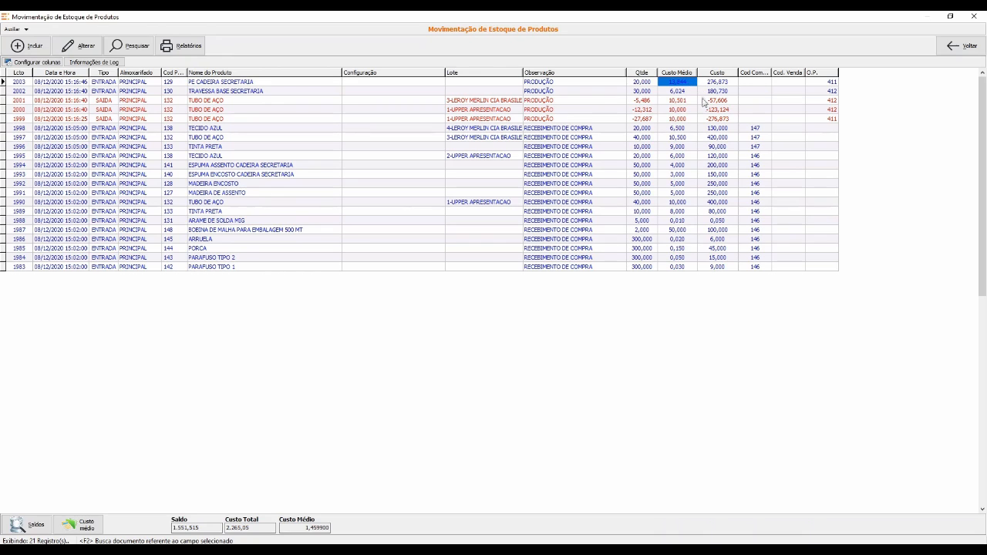
pyautogui.click(693, 120)
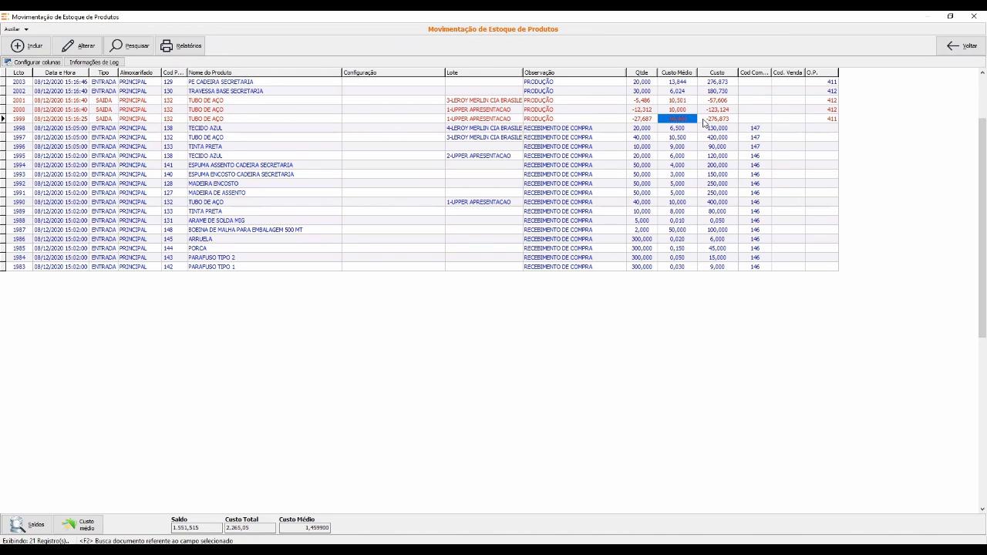
pyautogui.click(714, 121)
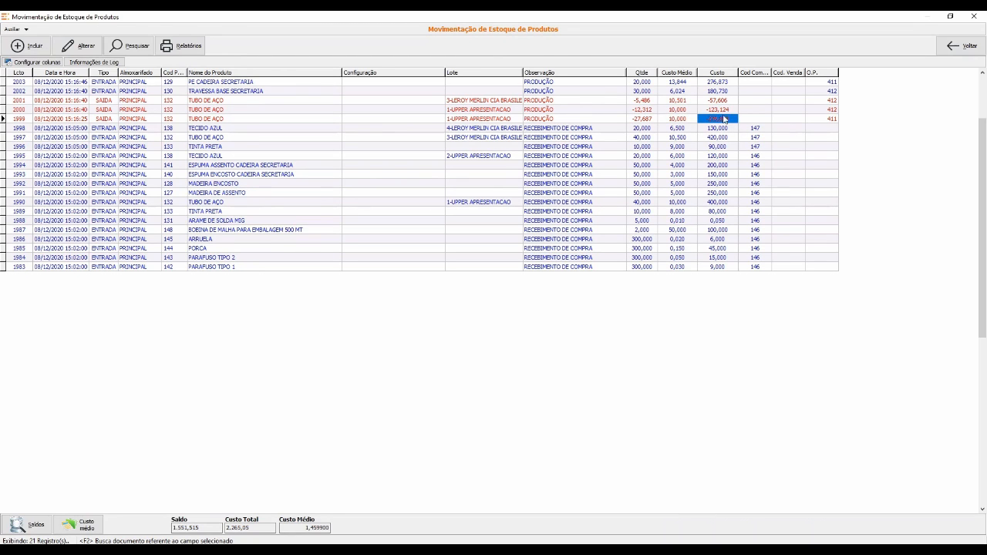
pyautogui.click(690, 83)
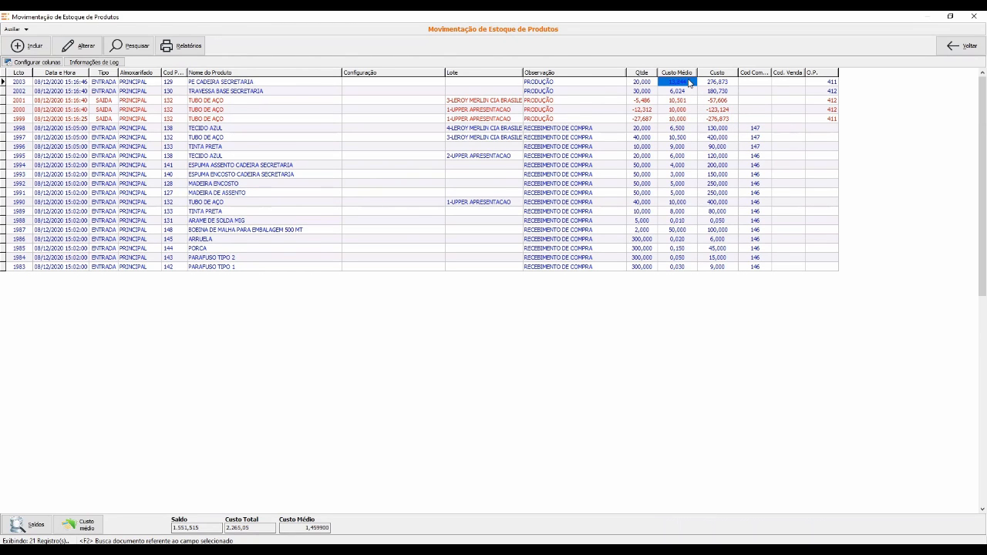
pyautogui.click(650, 83)
pyautogui.click(717, 83)
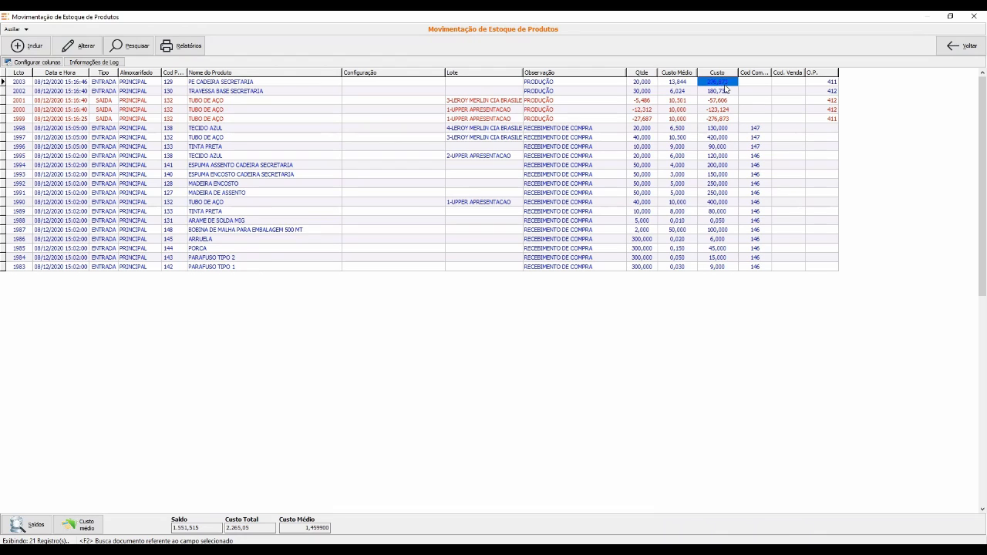
pyautogui.click(682, 82)
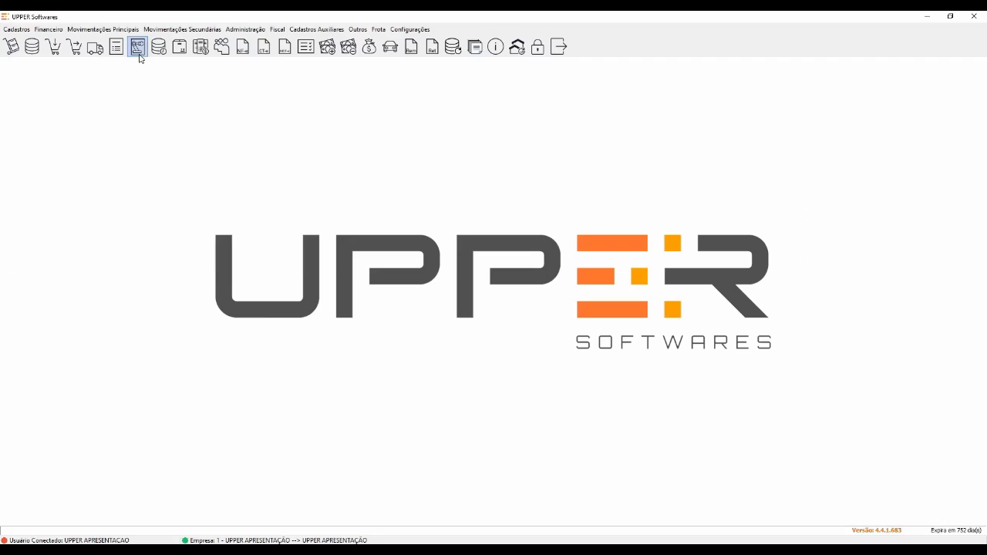
# Start a new production order for product 129, PE CADEIRA SECRETARIA, with a quantity of 20.
pyautogui.click(136, 45)
pyautogui.click(28, 46)
pyautogui.click(372, 165)
pyautogui.write('129')
pyautogui.press('Tab')
pyautogui.write('20')
pyautogui.press('Tab')
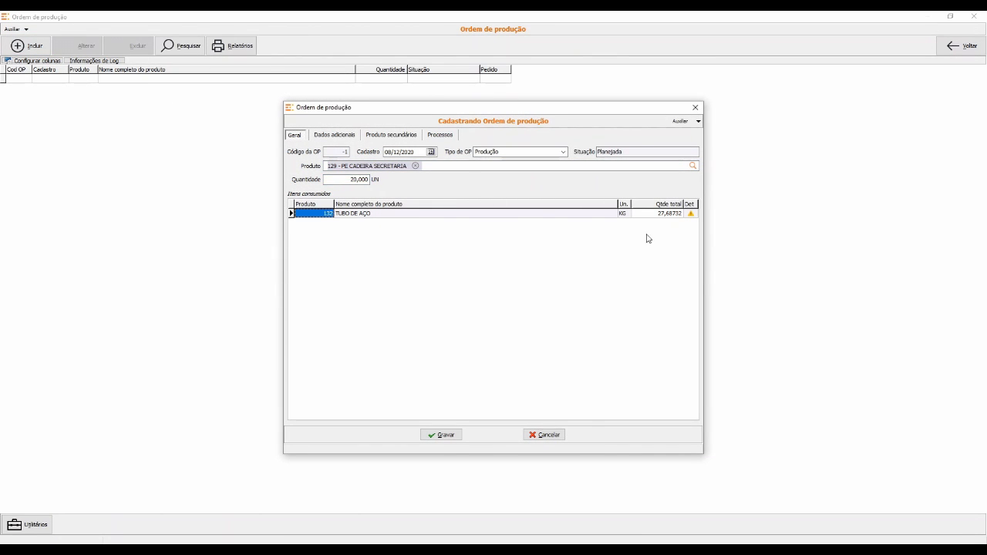
# Assign lot 3-LEROY MERLIN CIA BRASILEIRA DE BRICOLAGEM to the order's TUBO DE AÇO item and save the order.
pyautogui.click(690, 213)
pyautogui.click(342, 282)
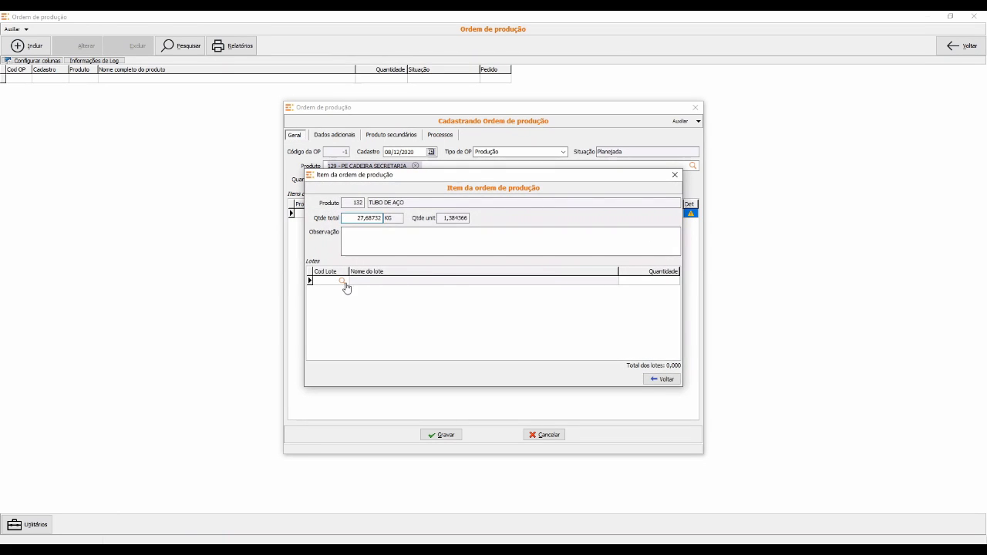
pyautogui.press('Down')
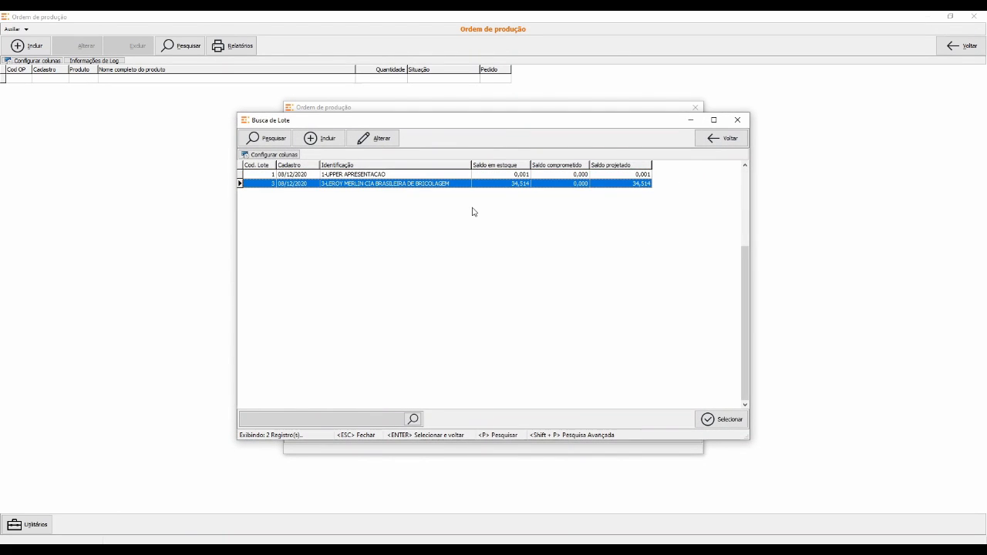
pyautogui.press('Return')
pyautogui.click(666, 379)
pyautogui.click(451, 436)
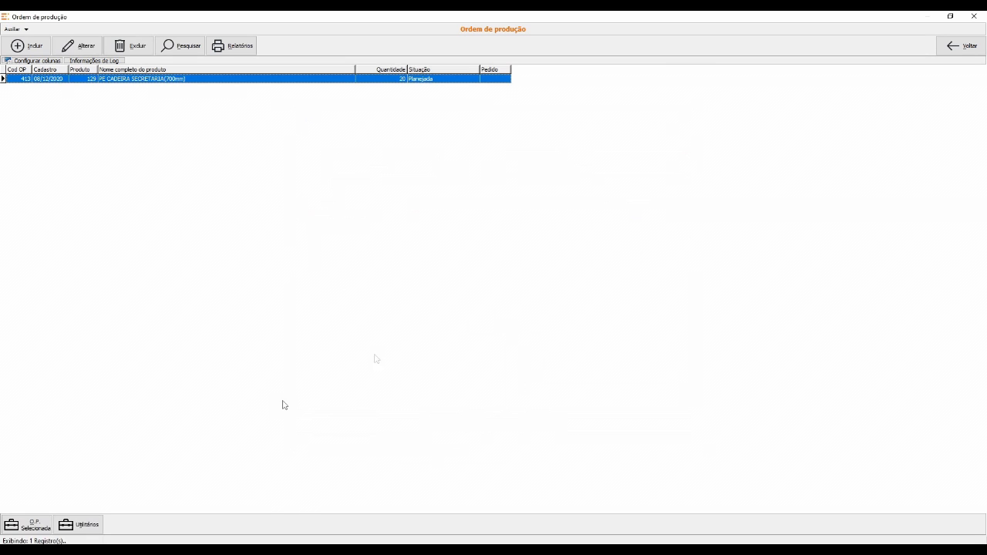
# Finalize production of the new PE CADEIRA SECRETARIA order and list all product stock movements.
pyautogui.click(27, 525)
pyautogui.click(70, 516)
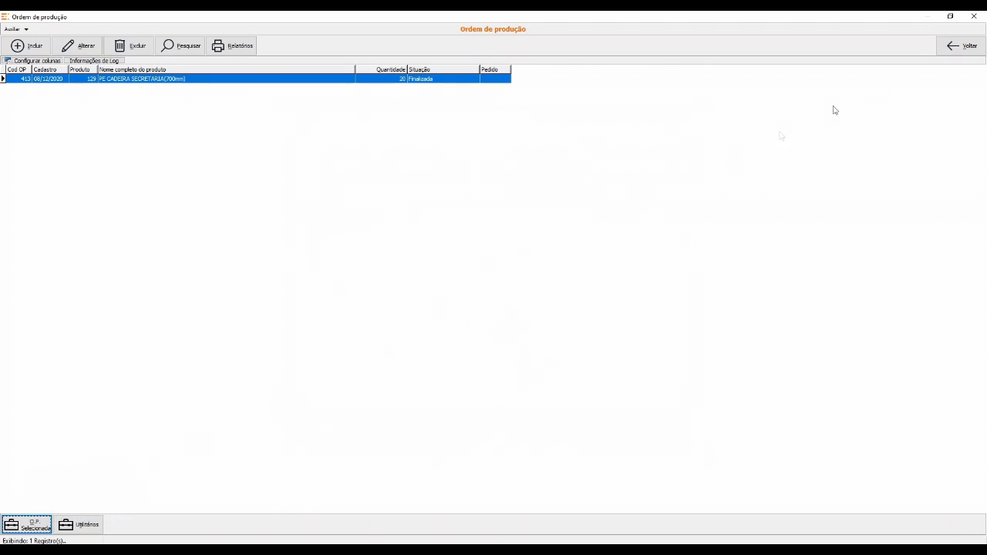
pyautogui.click(957, 48)
pyautogui.click(52, 48)
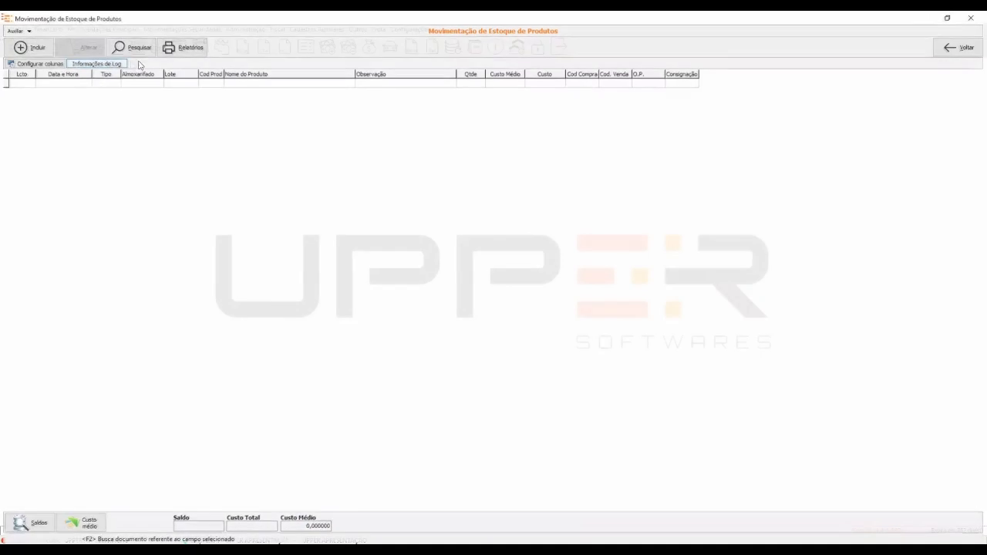
pyautogui.click(132, 45)
pyautogui.click(474, 203)
pyautogui.click(398, 175)
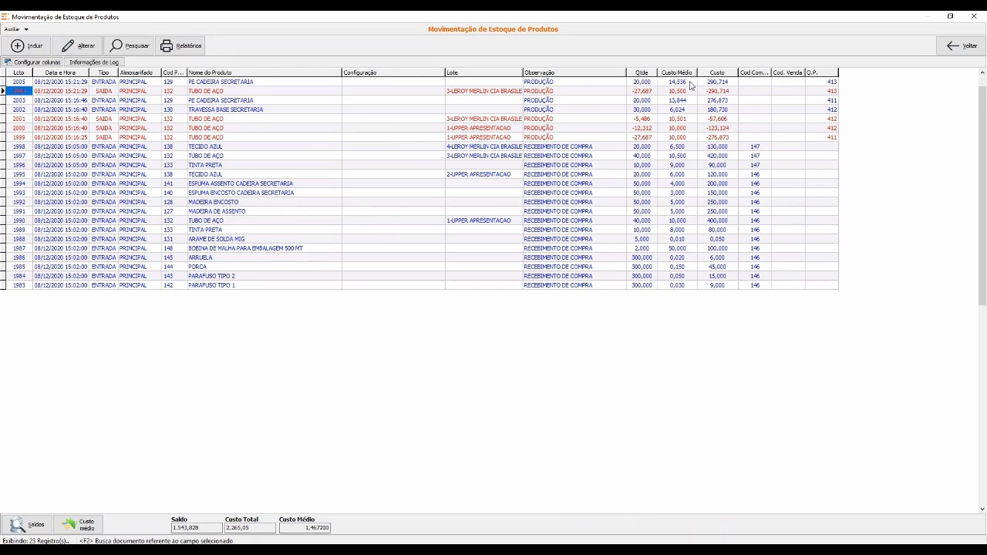
pyautogui.scroll(1, 404, 126)
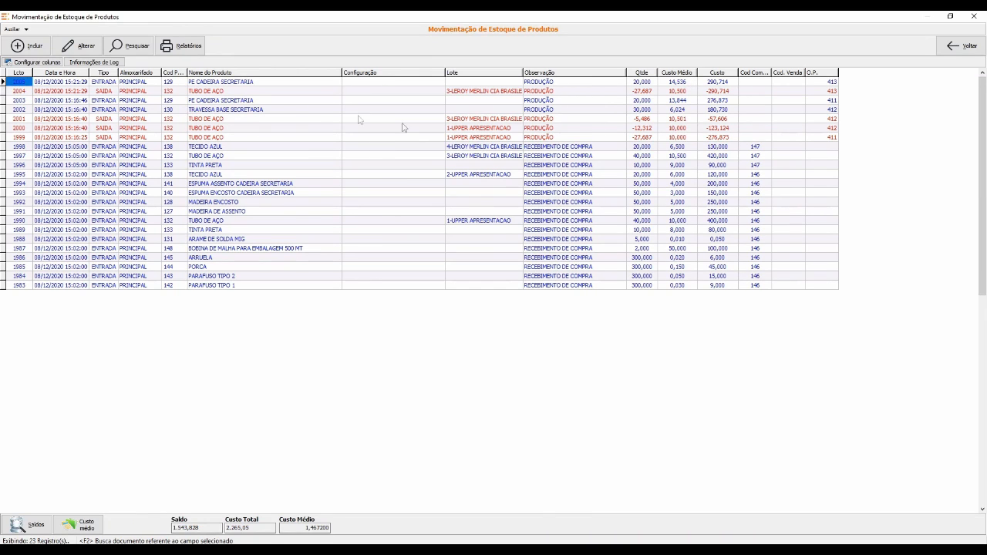
# Filter the stock movements by product 129.
pyautogui.click(132, 49)
pyautogui.click(423, 216)
pyautogui.write('129')
pyautogui.press('Tab')
pyautogui.press('F9')
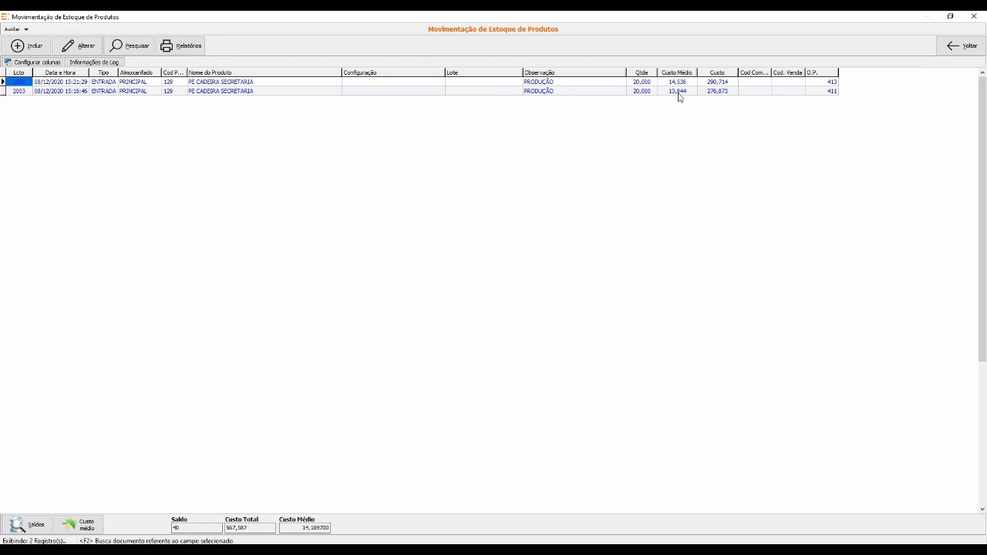
# Examine the stock balance, total cost and average cost of PE CADEIRA SECRETARIA, and leave the stock movements.
pyautogui.click(294, 529)
pyautogui.doubleClick(294, 528)
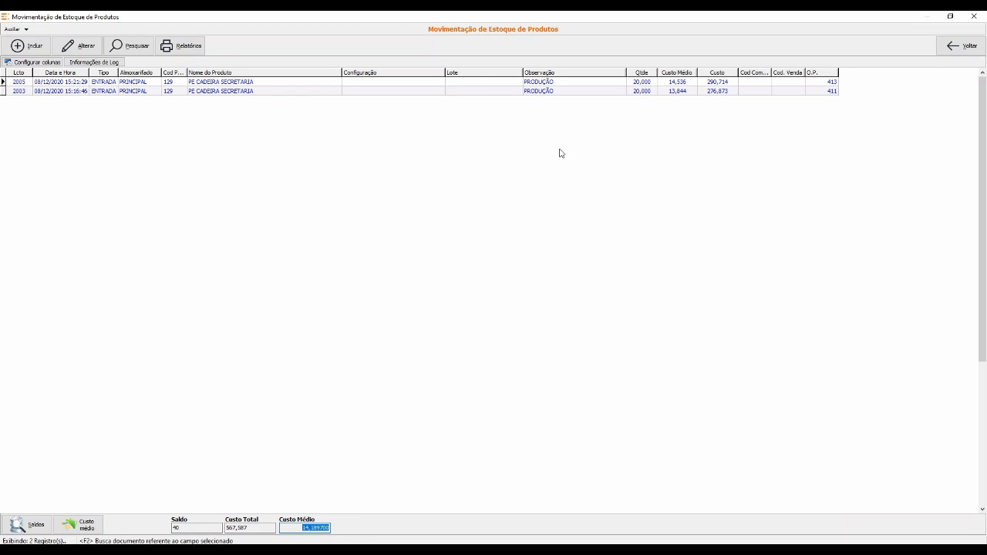
pyautogui.doubleClick(214, 530)
pyautogui.doubleClick(265, 528)
pyautogui.click(300, 530)
pyautogui.doubleClick(300, 530)
pyautogui.click(954, 48)
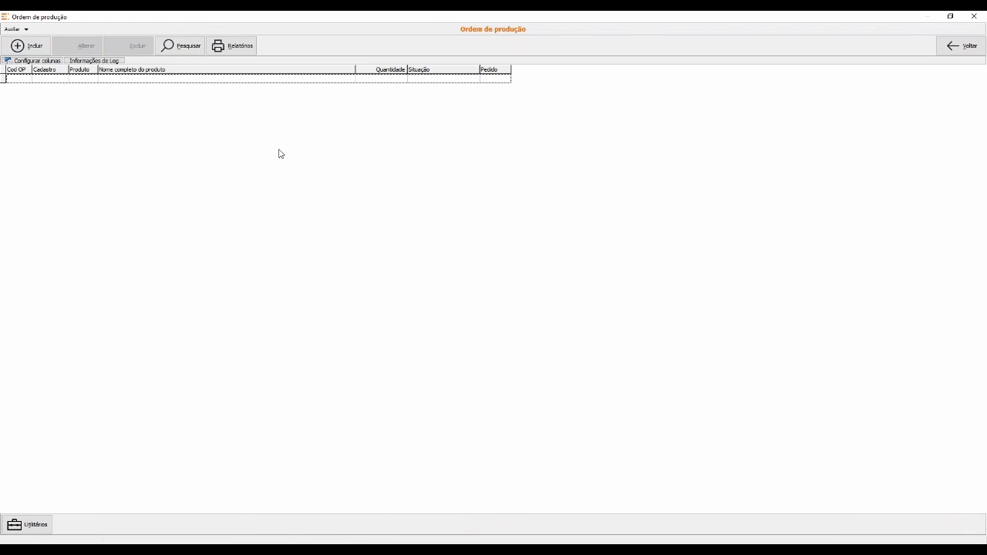
# Start a new production order for BASE SECRETARIA with the BASE PRETA configuration and a quantity of 10.
pyautogui.click(25, 47)
pyautogui.write('BA')
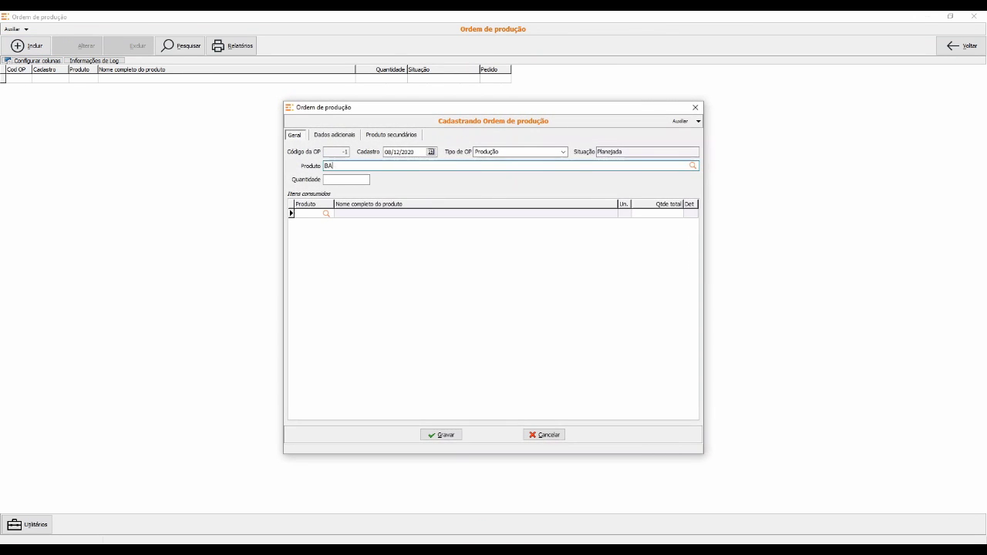
pyautogui.write('SE')
pyautogui.press('Return')
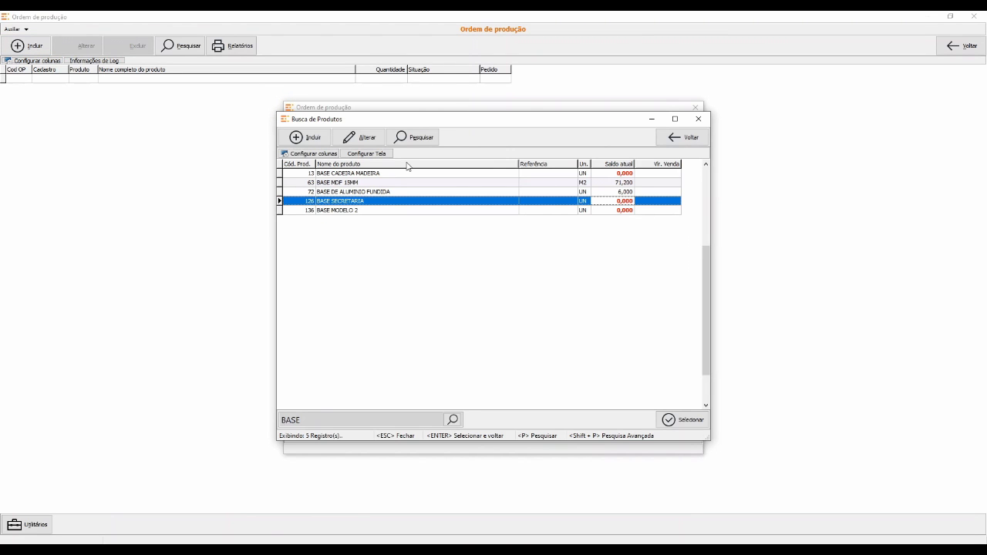
pyautogui.press('Return')
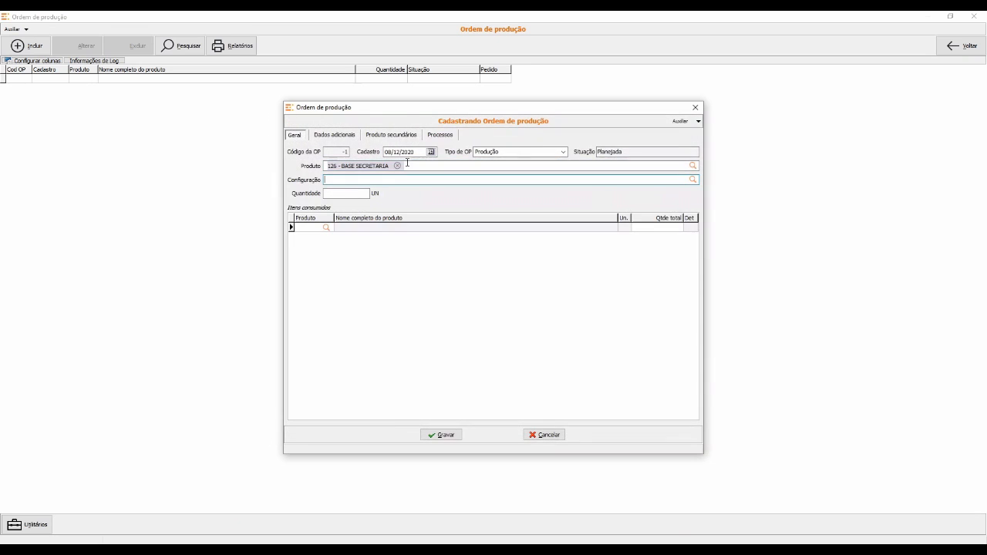
pyautogui.press('Return')
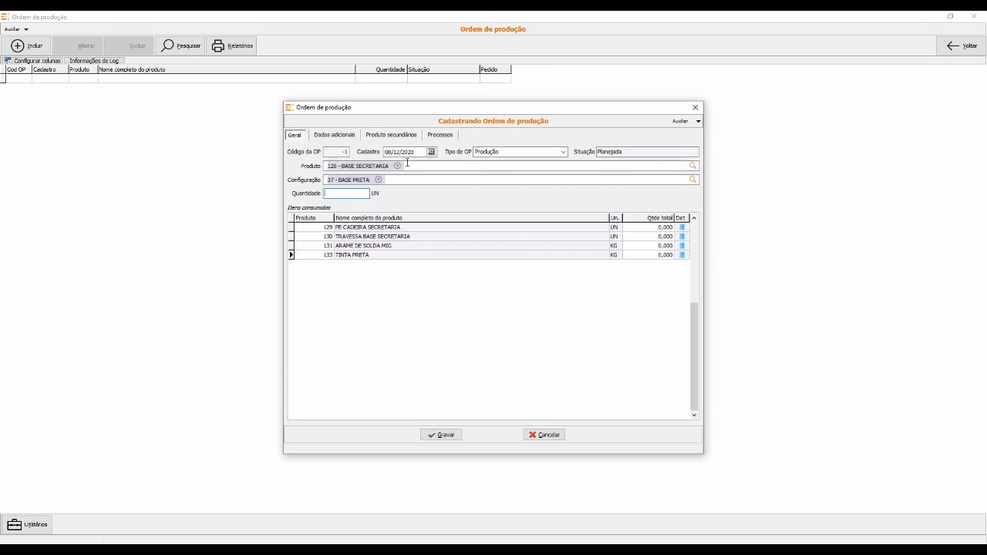
pyautogui.write('10')
pyautogui.press('Return')
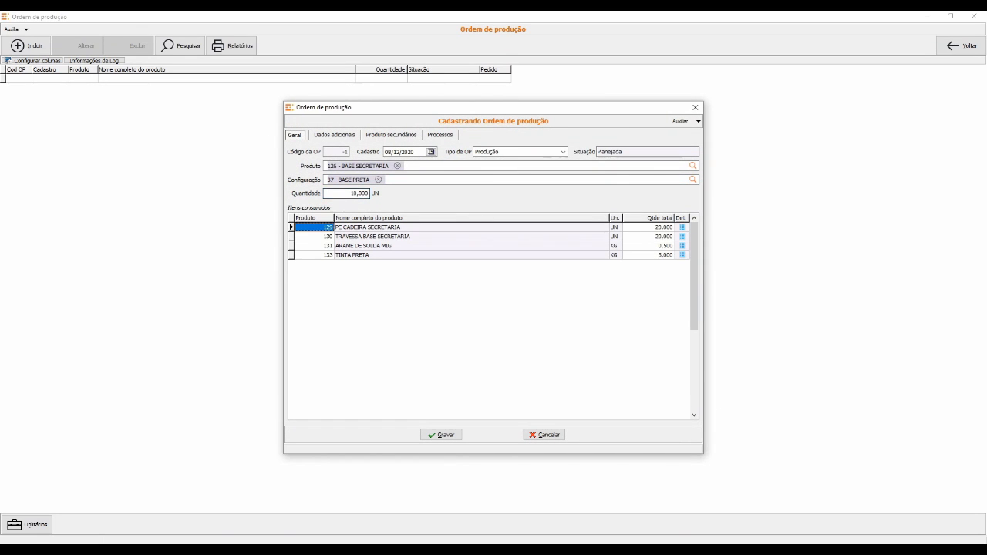
# Save the BASE SECRETARIA order with its listed consumed items and finalize its production.
pyautogui.click(669, 228)
pyautogui.click(666, 237)
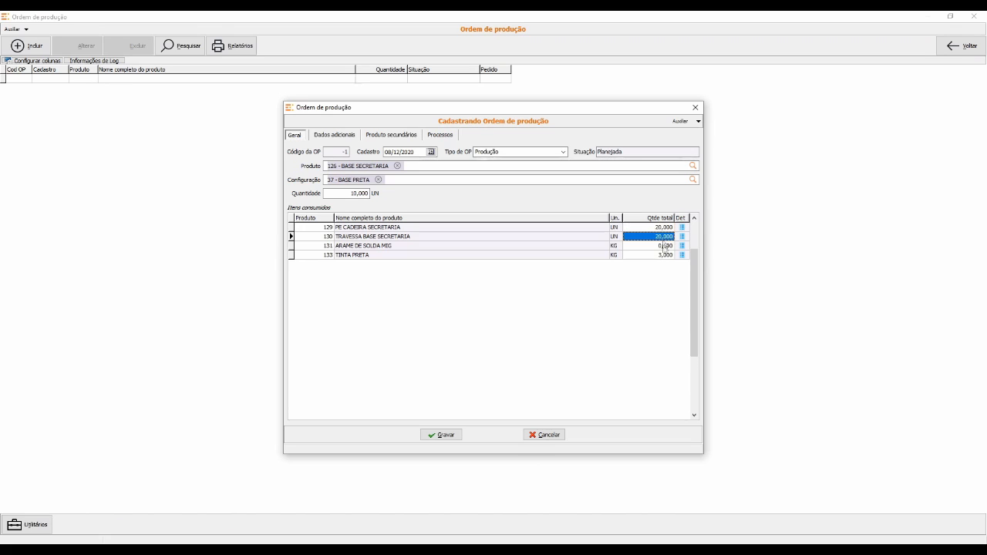
pyautogui.click(665, 247)
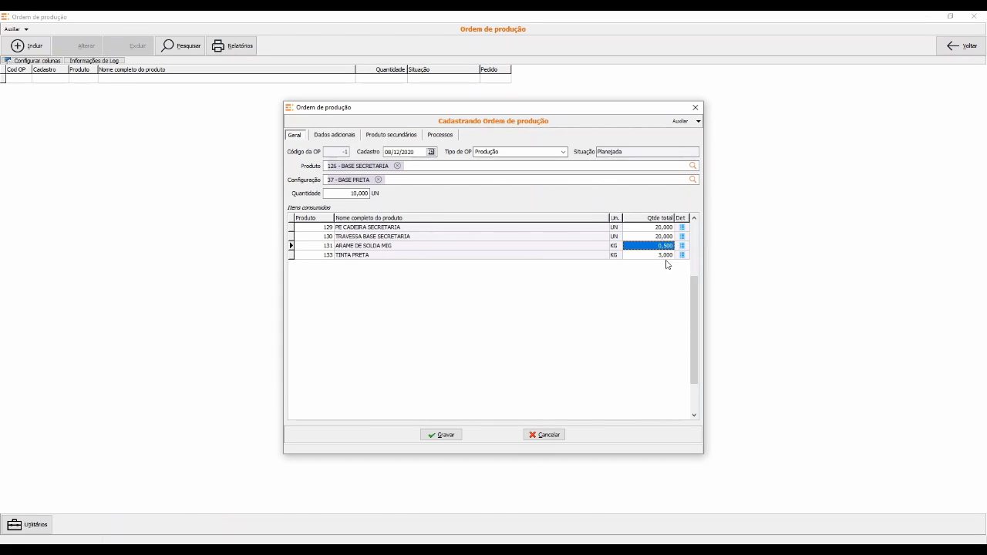
pyautogui.click(669, 255)
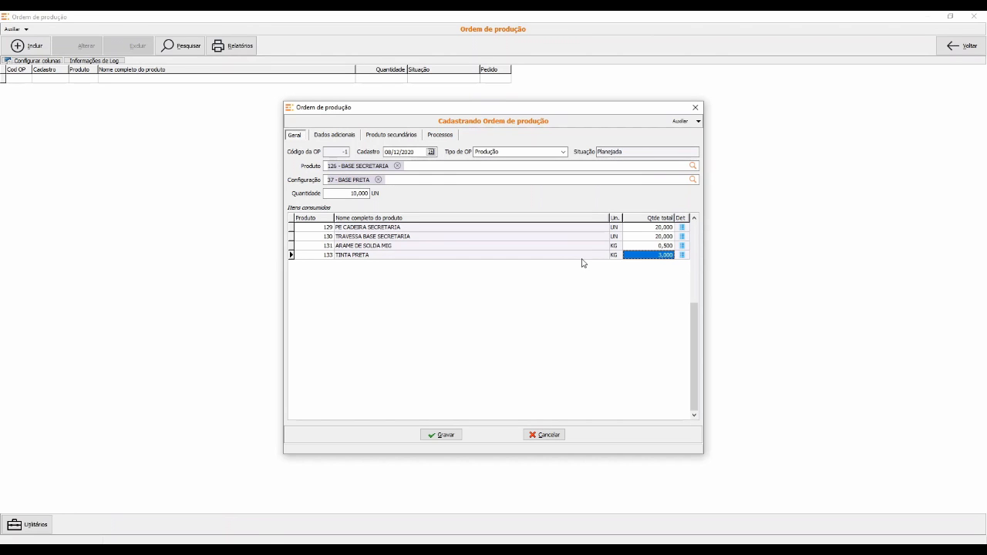
pyautogui.click(446, 436)
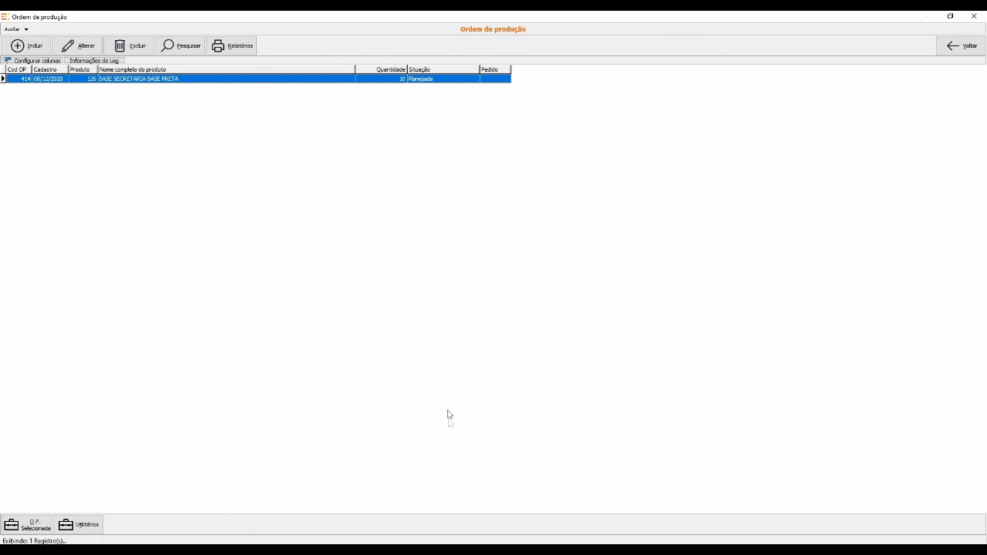
pyautogui.click(38, 525)
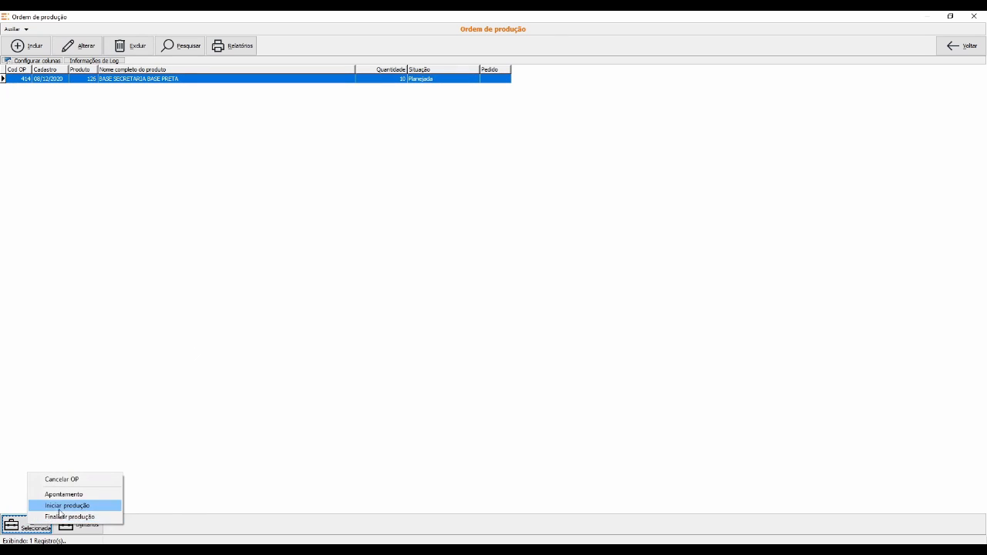
pyautogui.click(61, 517)
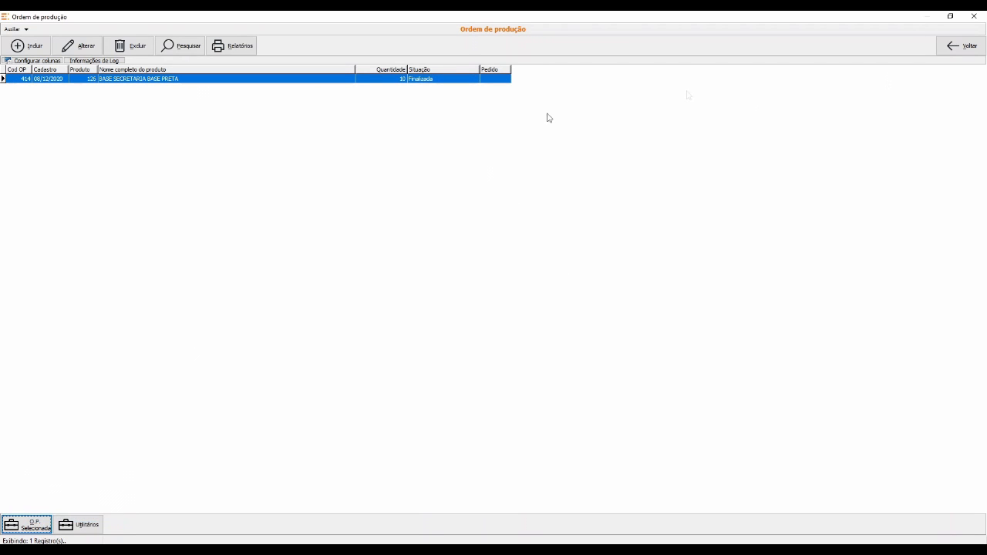
# Leave the production orders and list all product stock movements without any filter.
pyautogui.click(974, 44)
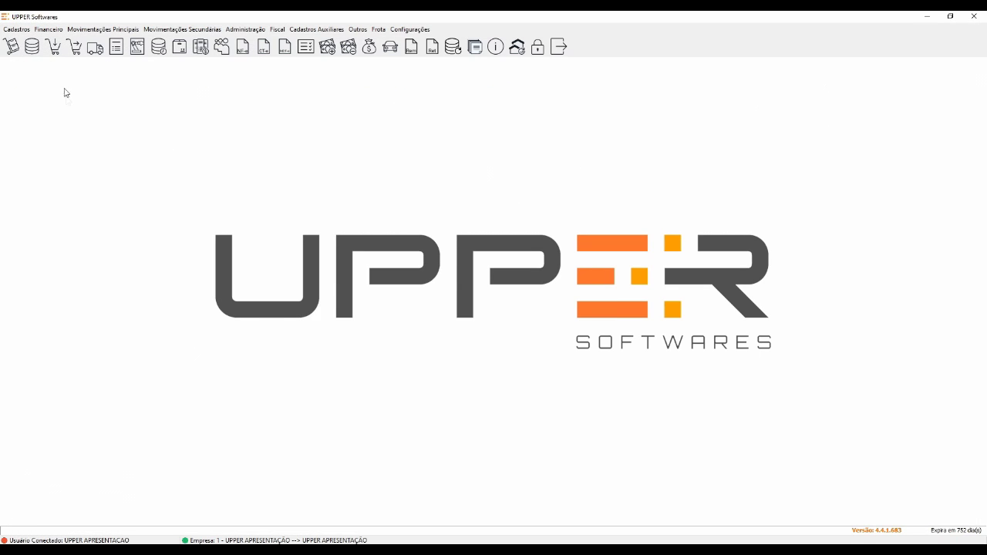
pyautogui.click(31, 47)
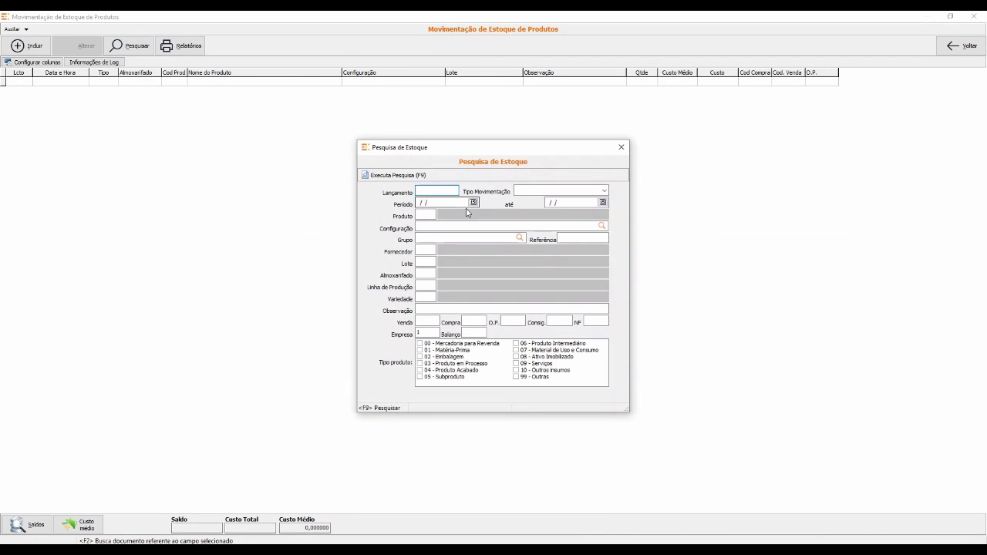
pyautogui.click(390, 176)
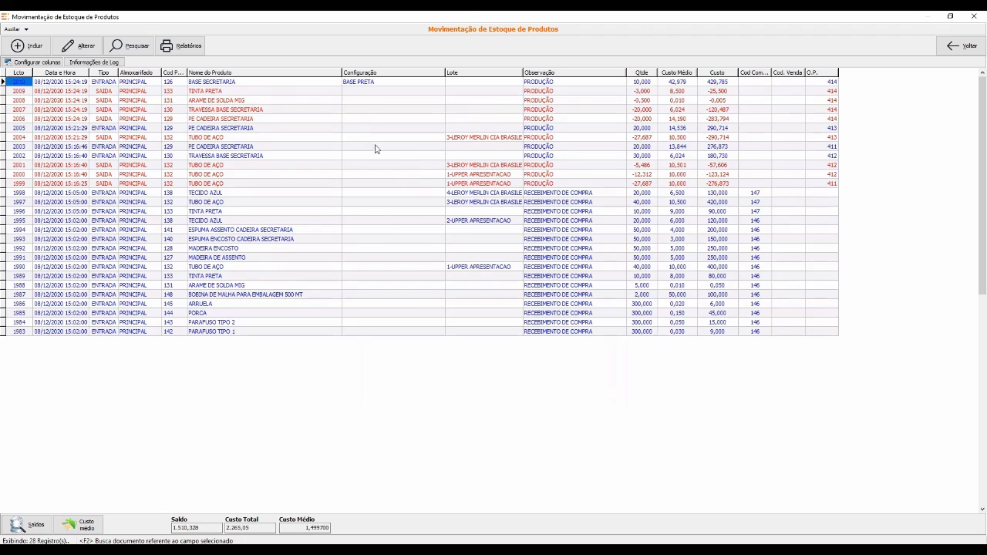
# Examine the quantities of the components and materials consumed by production order 414 in the stock movements.
pyautogui.click(245, 112)
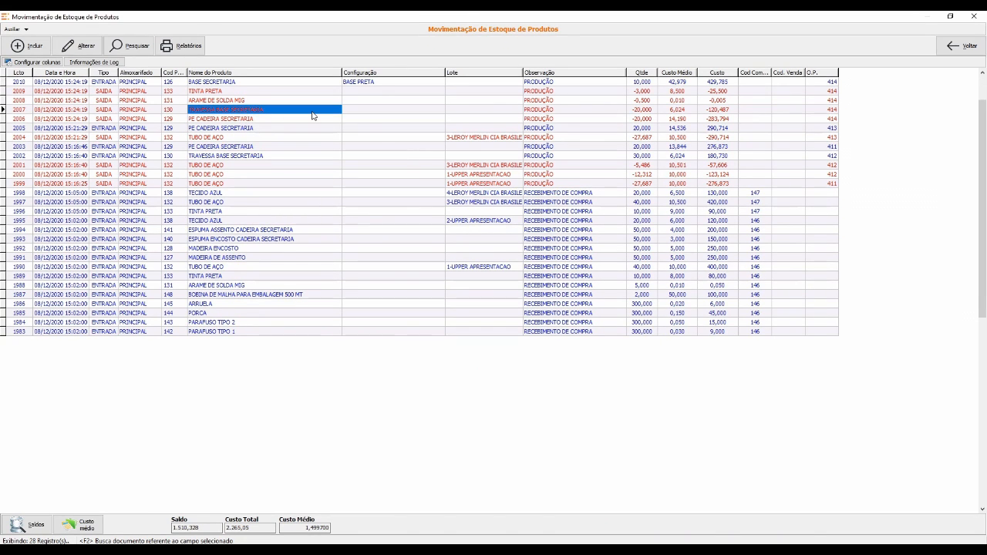
pyautogui.press('Down')
pyautogui.press('Right')
pyautogui.press('Right')
pyautogui.press('Right')
pyautogui.press('Right')
pyautogui.click(258, 122)
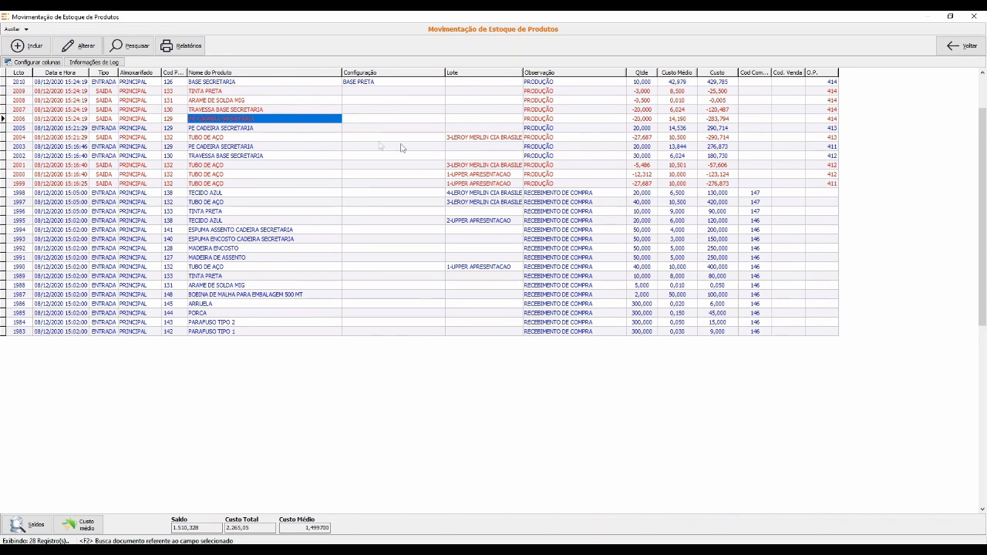
pyautogui.click(640, 119)
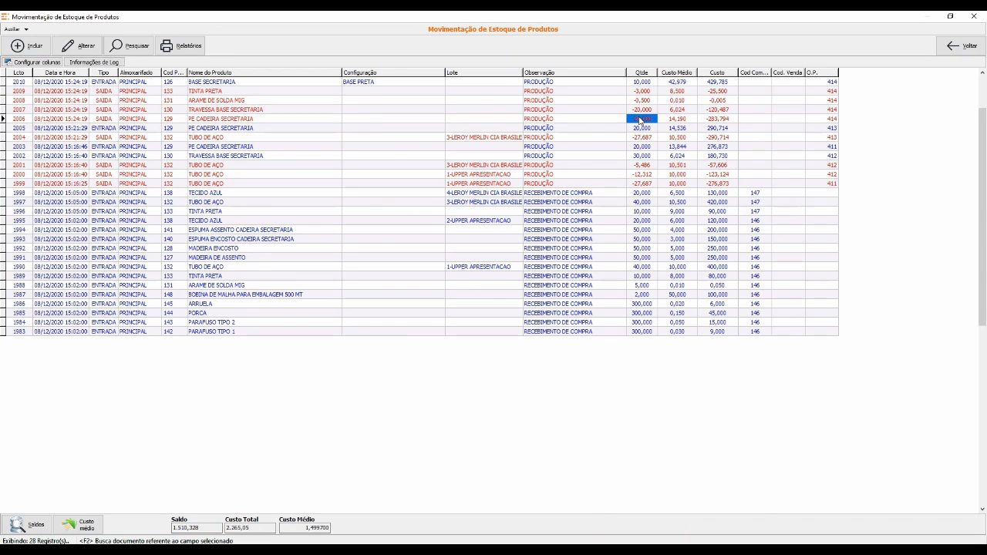
pyautogui.click(643, 109)
pyautogui.click(644, 101)
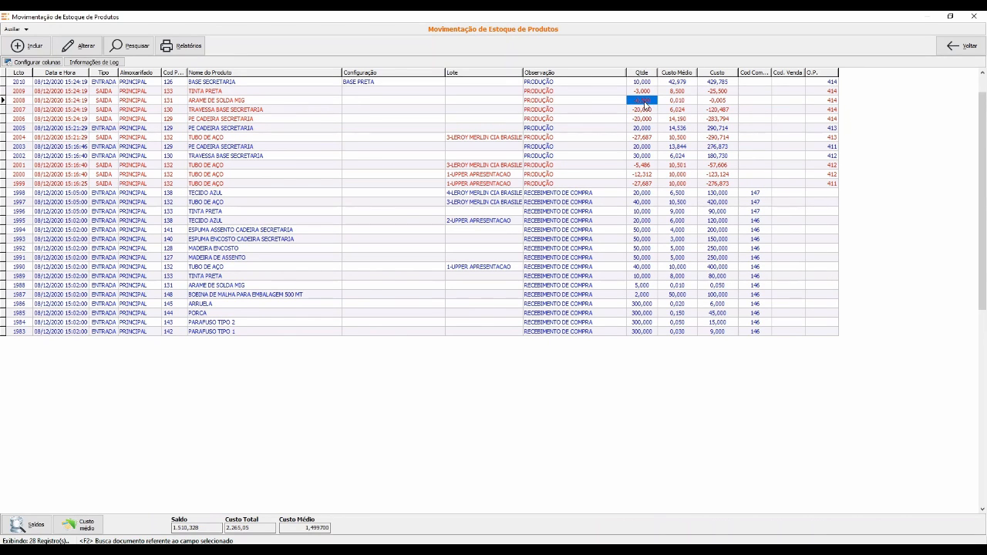
pyautogui.click(647, 91)
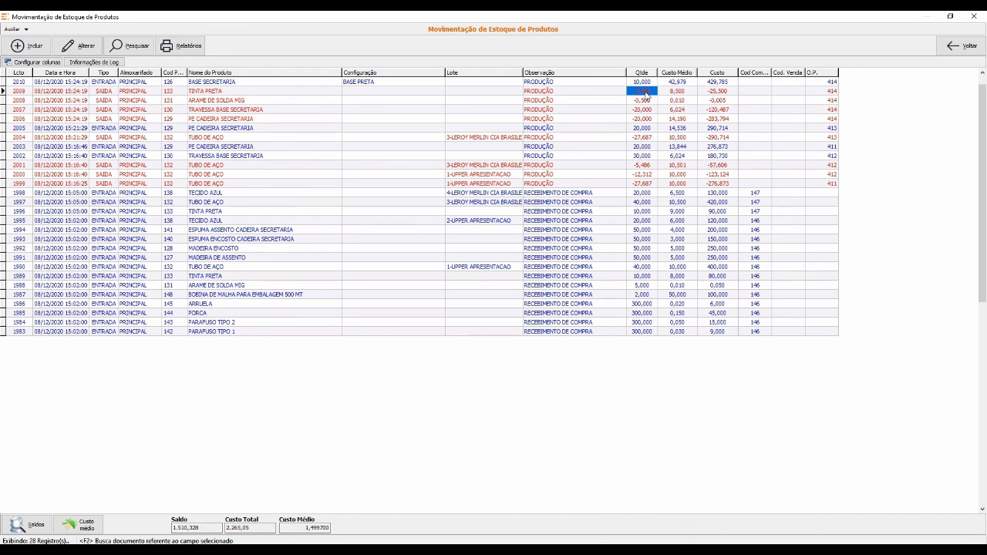
pyautogui.click(647, 110)
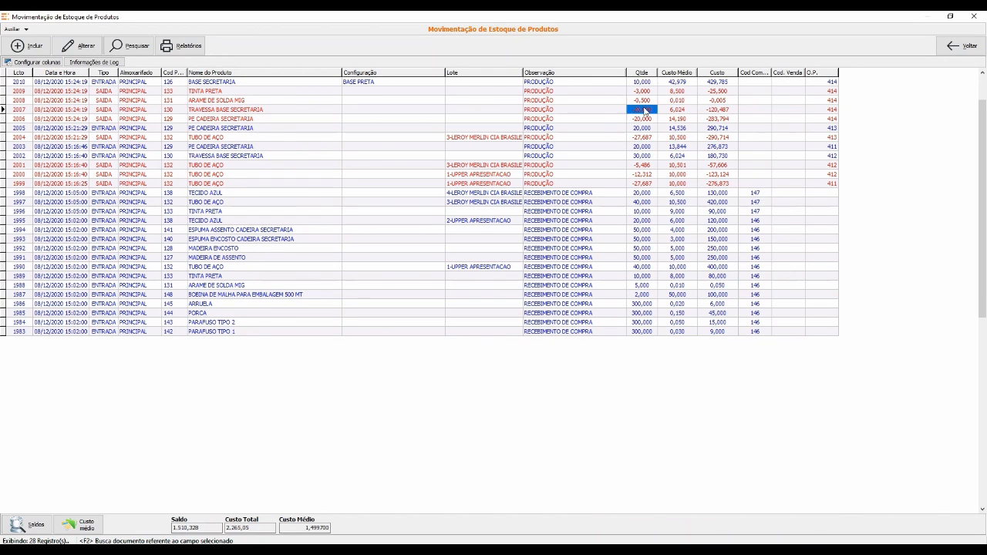
# Compare the total cost of the BASE SECRETARIA entry with its consumed items' costs, and check its average cost.
pyautogui.click(723, 81)
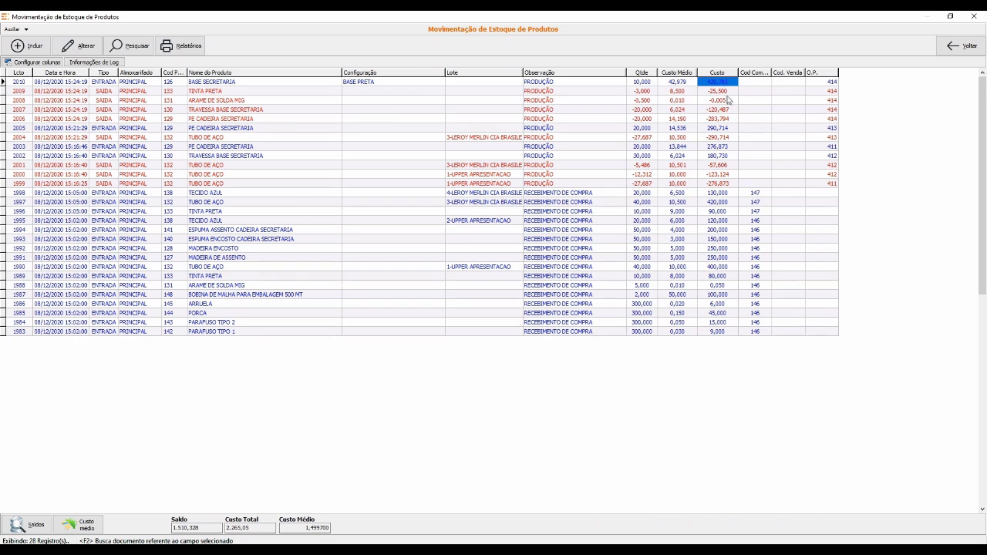
pyautogui.click(730, 100)
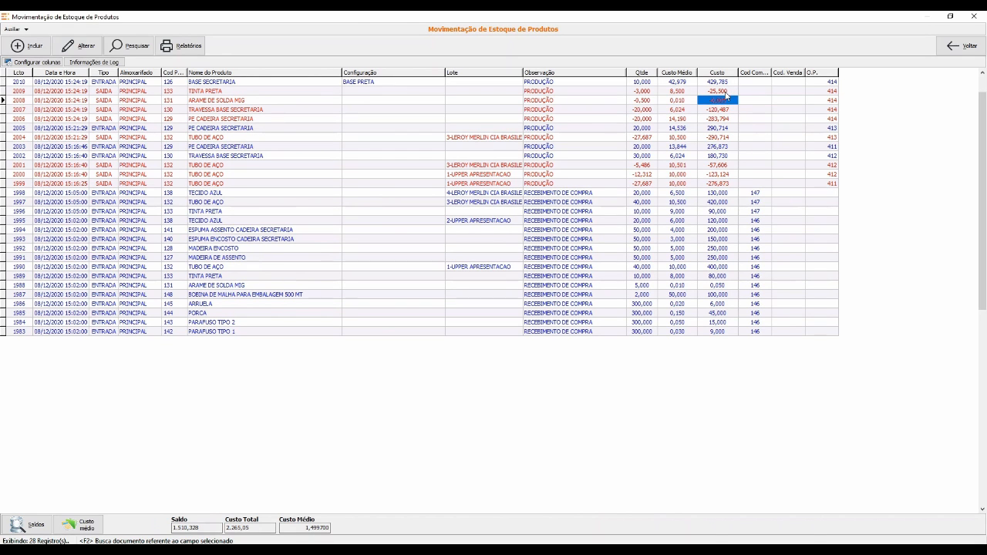
pyautogui.click(716, 92)
pyautogui.click(716, 101)
pyautogui.click(717, 110)
pyautogui.click(718, 120)
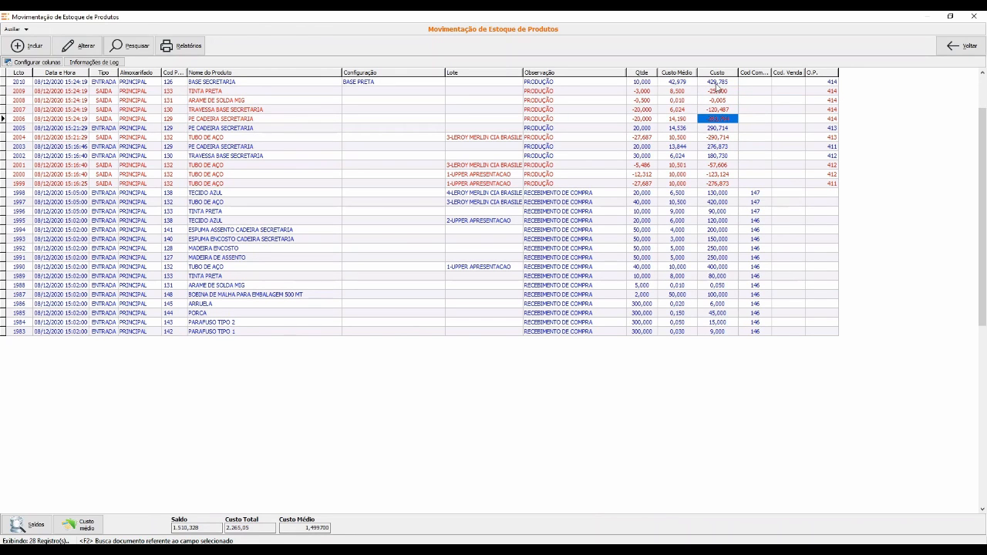
pyautogui.click(677, 83)
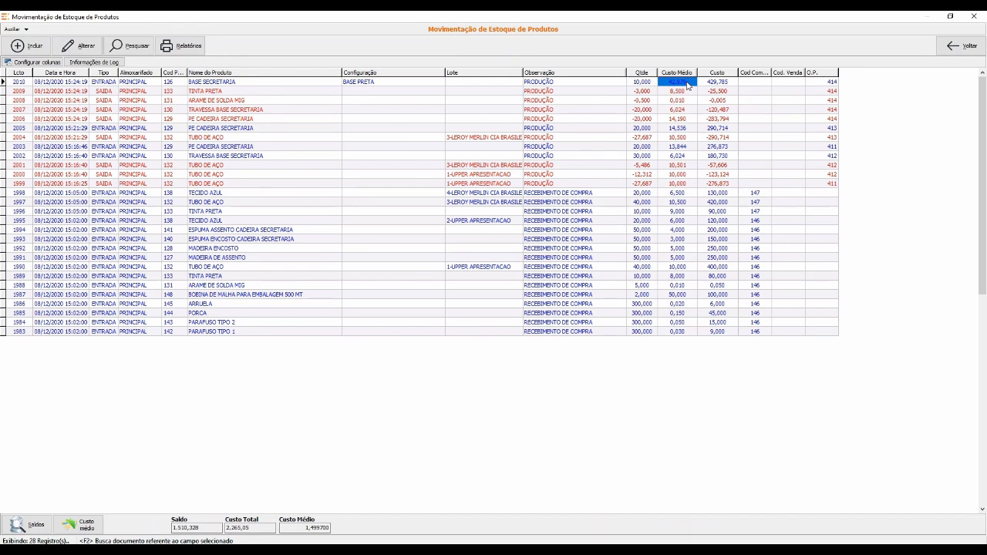
# Filter the stock movements by product 129.
pyautogui.click(137, 51)
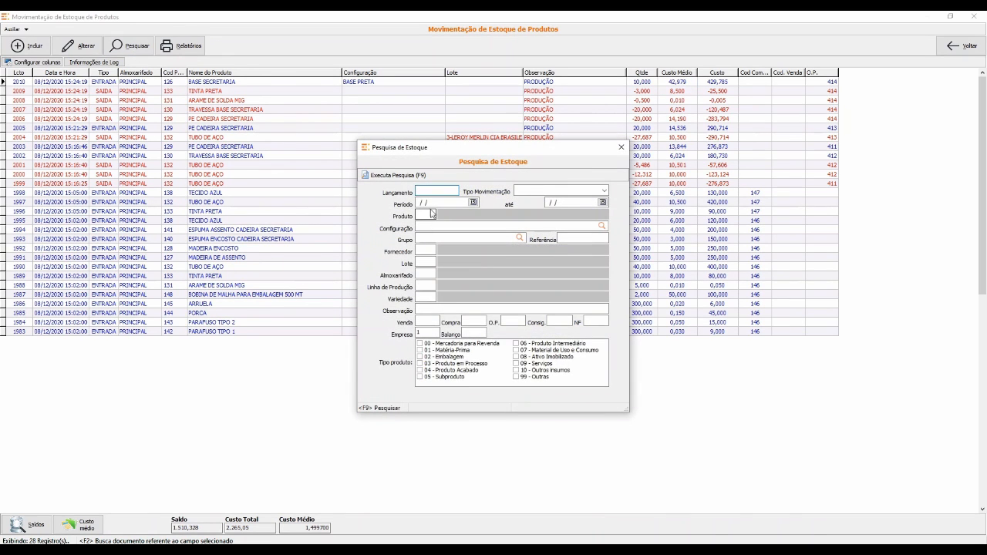
pyautogui.write('129')
pyautogui.press('Tab')
pyautogui.press('F9')
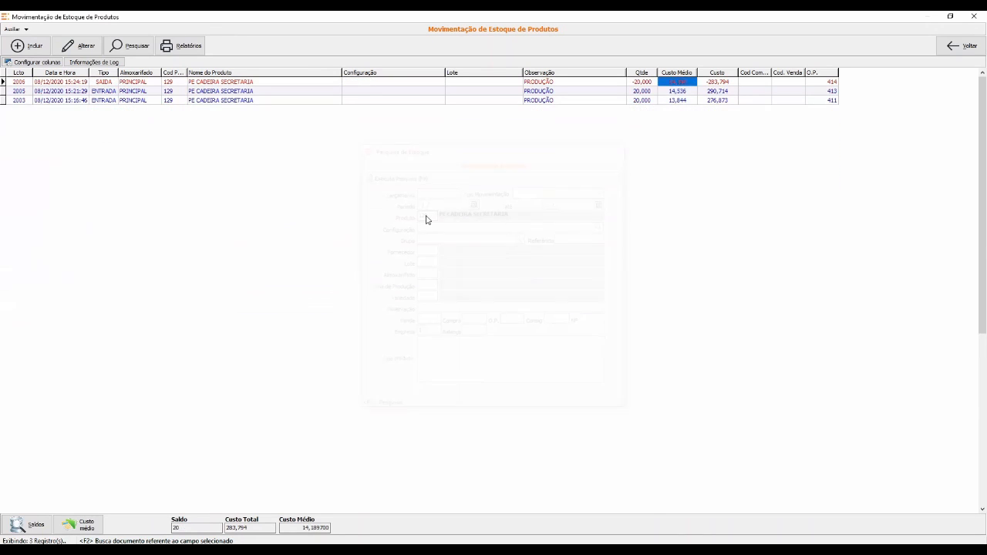
# Examine the PE CADEIRA SECRETARIA entries and output, along with the product's stock balance, total cost and average cost.
pyautogui.click(167, 100)
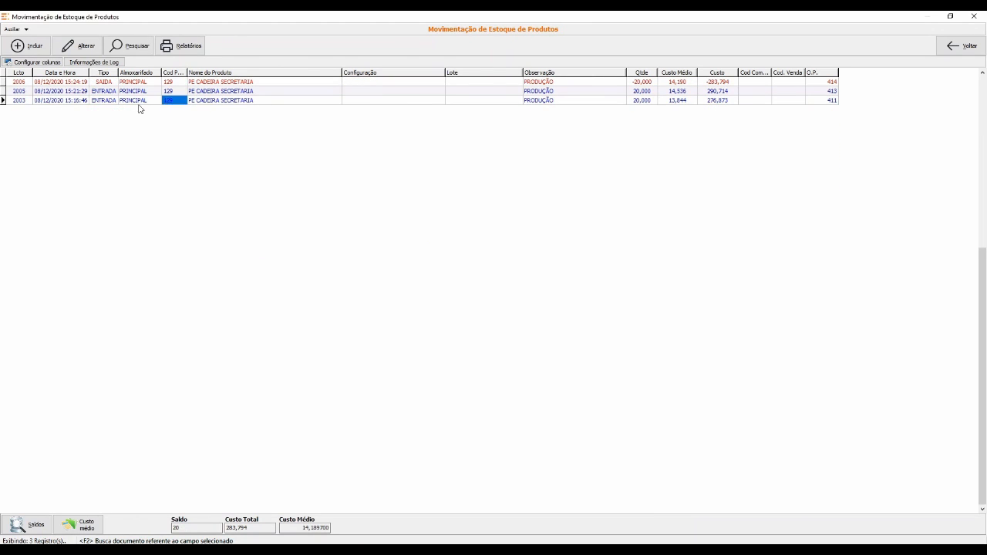
pyautogui.click(139, 103)
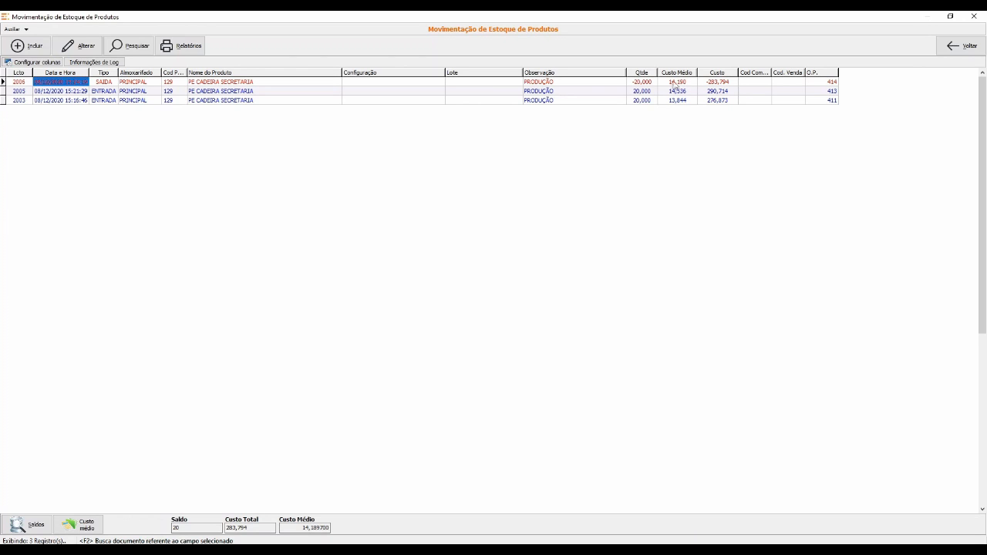
pyautogui.click(189, 530)
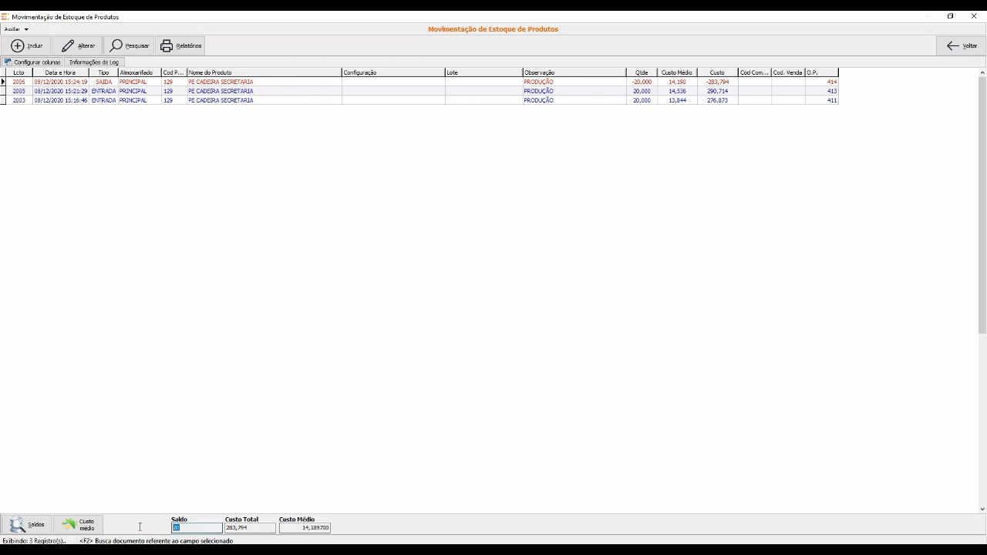
pyautogui.click(257, 531)
pyautogui.click(304, 529)
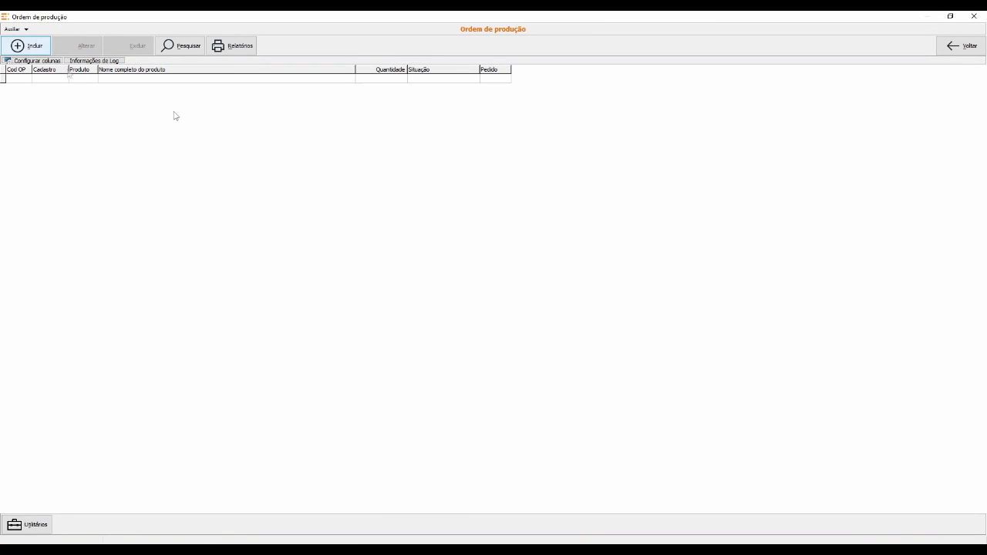
# Start a new production order for ENCOSTO SECRETARIA with the TECIDO AZUL configuration and a quantity of 10.
pyautogui.click(29, 47)
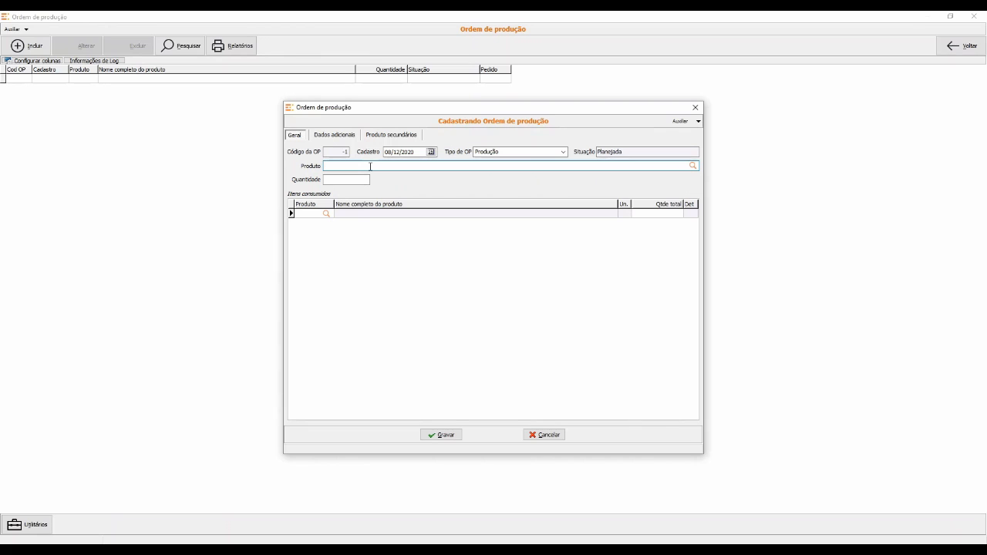
pyautogui.write('ENCO')
pyautogui.press('Return')
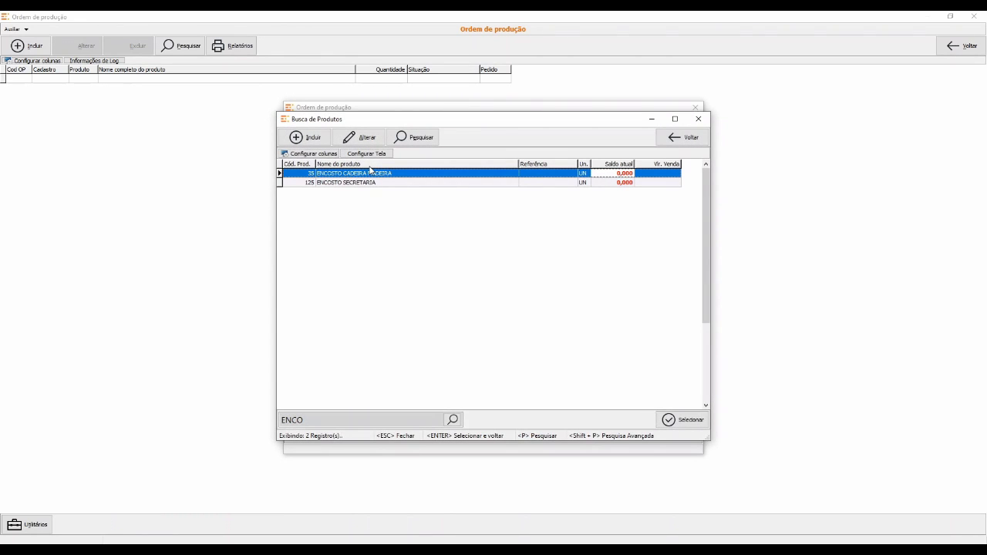
pyautogui.press('Down')
pyautogui.press('Return')
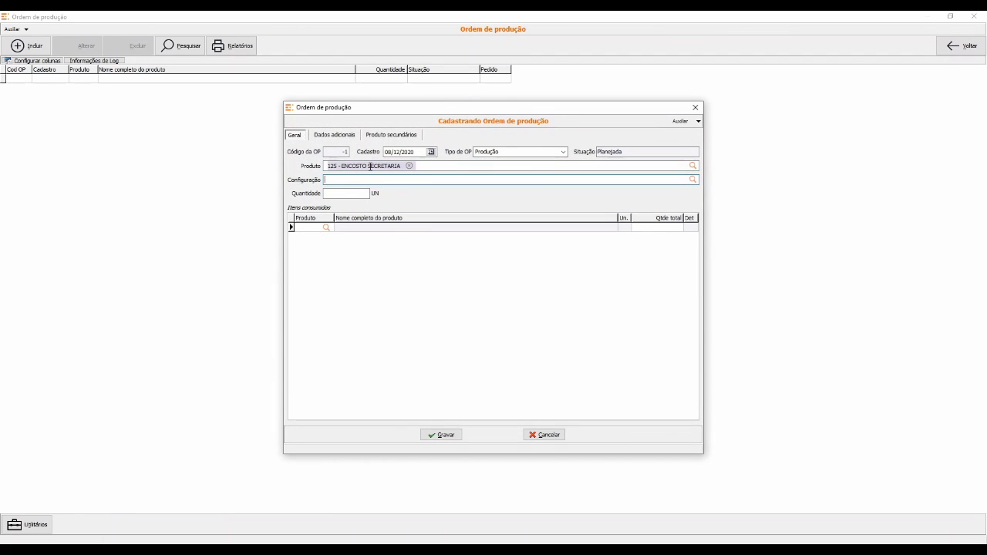
pyautogui.press('Return')
pyautogui.press('Down')
pyautogui.press('Down')
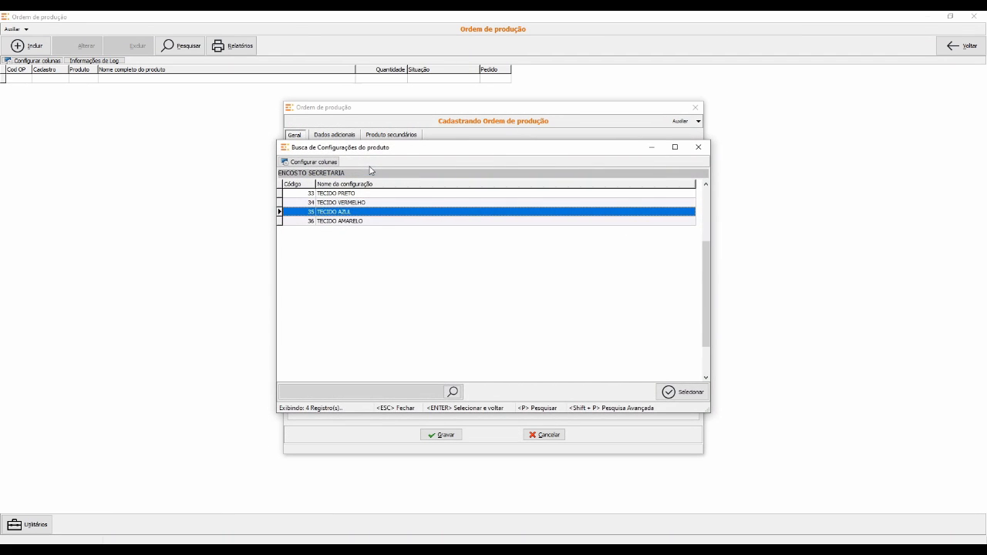
pyautogui.press('Return')
pyautogui.write('10')
pyautogui.press('Return')
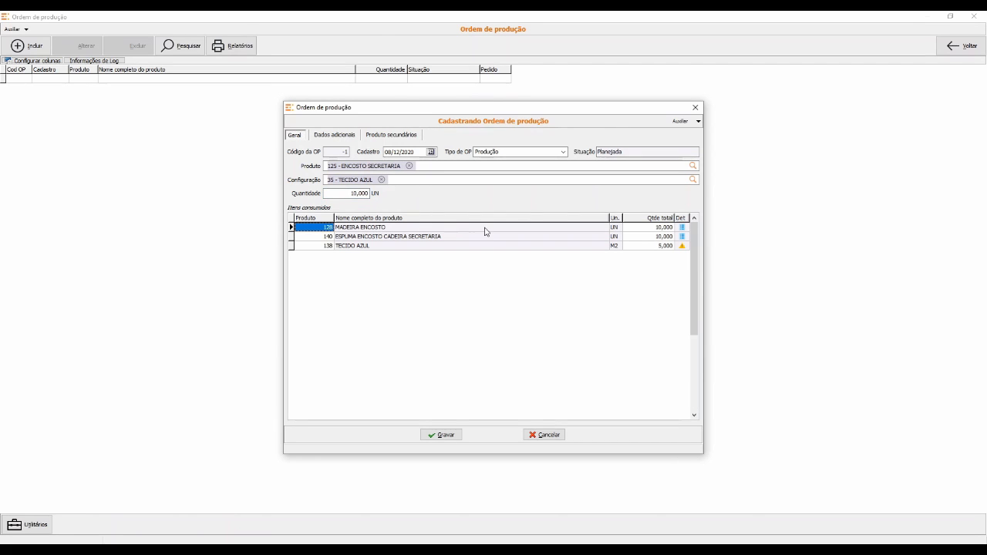
# Review the consumed quantities and assign lot 2-UPPER APRESENTACAO with a quantity of 5 to the TECIDO AZUL item.
pyautogui.click(657, 230)
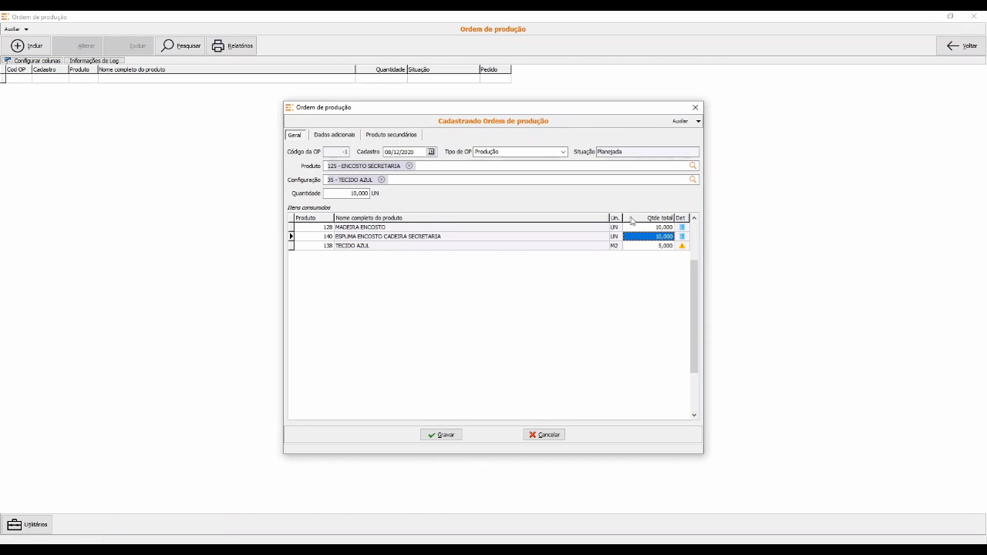
pyautogui.click(652, 248)
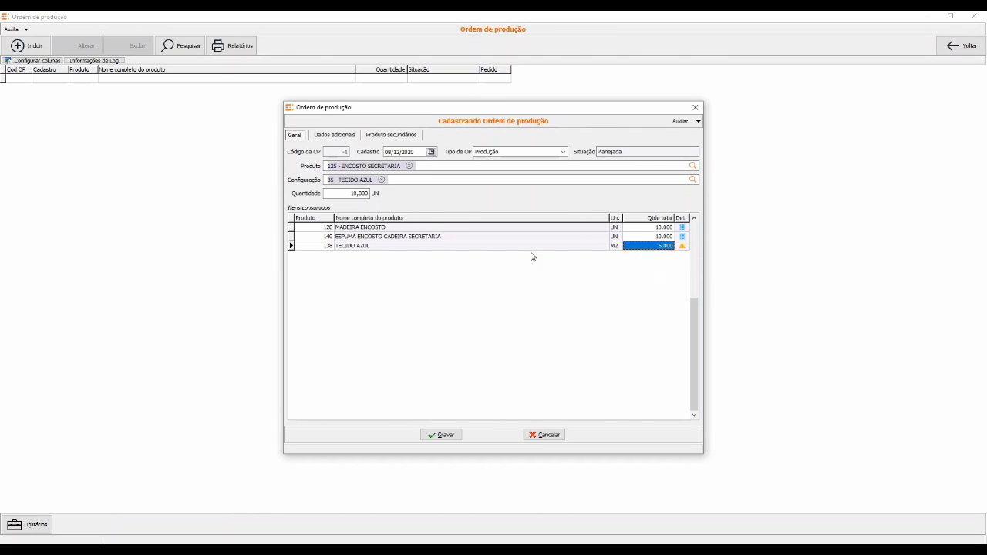
pyautogui.click(683, 248)
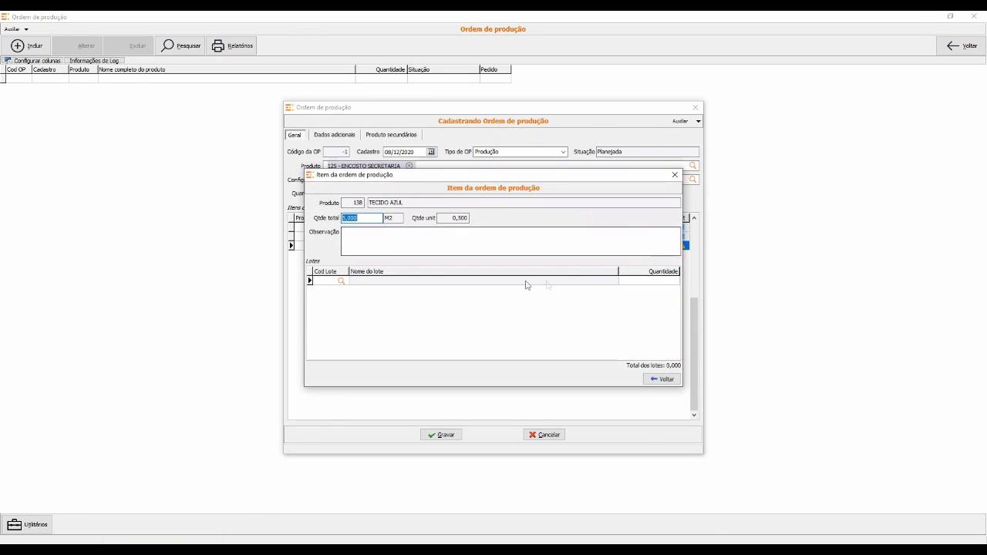
pyautogui.doubleClick(342, 282)
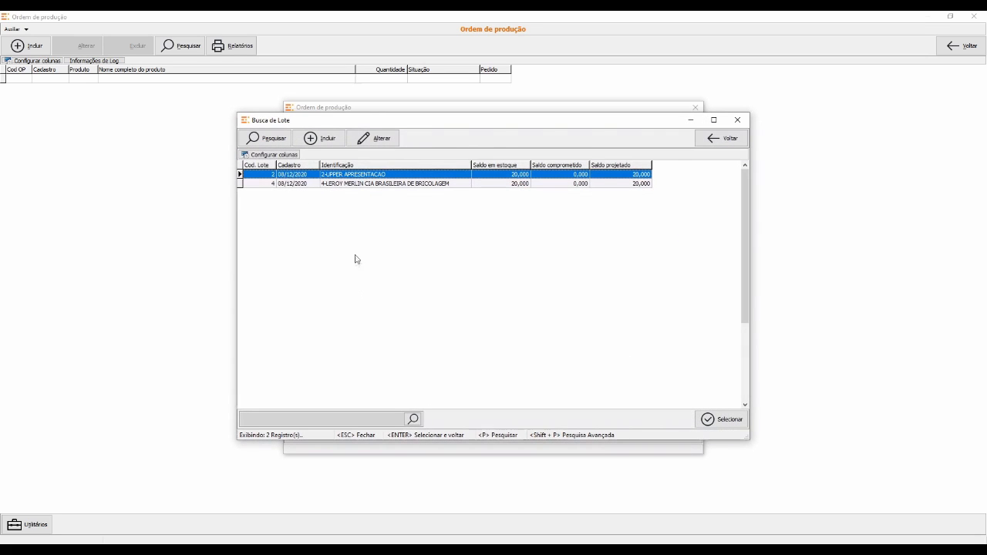
pyautogui.doubleClick(344, 176)
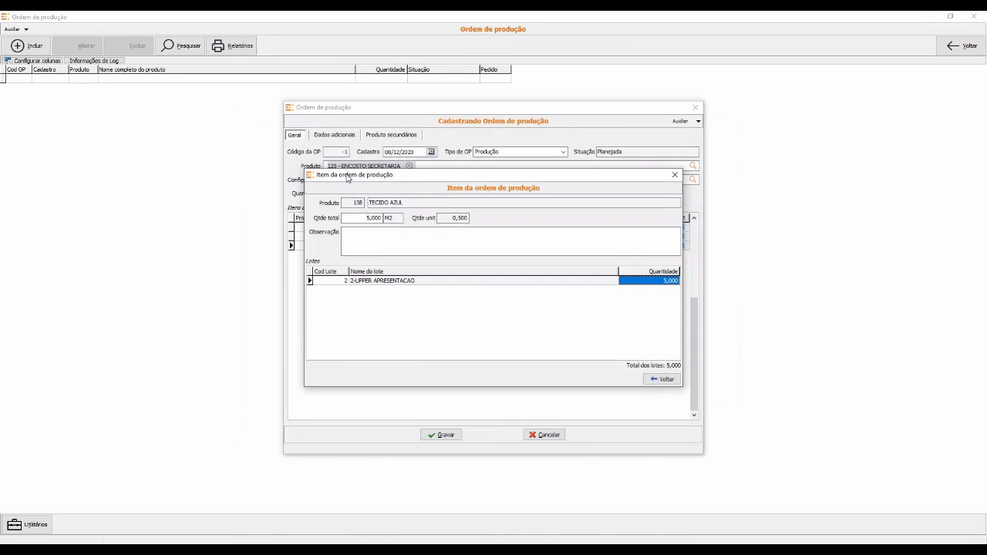
pyautogui.click(669, 378)
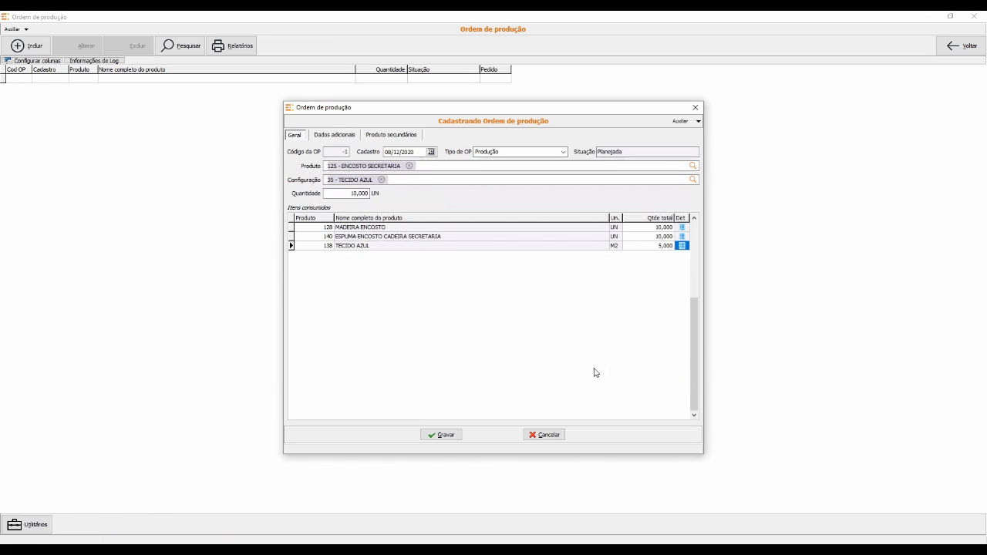
# Save the ENCOSTO SECRETARIA order, finalize its production, and leave the production orders.
pyautogui.click(448, 436)
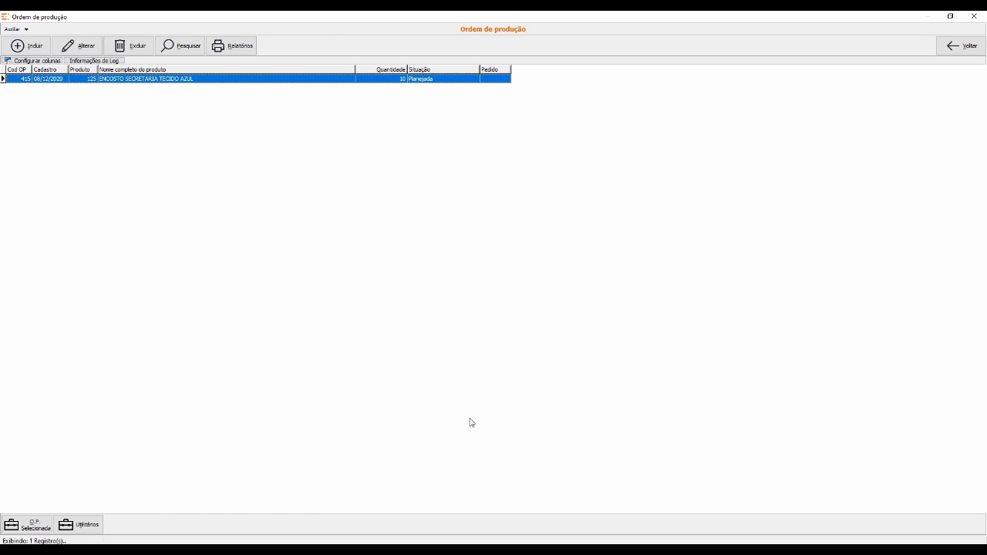
pyautogui.click(30, 526)
pyautogui.click(54, 520)
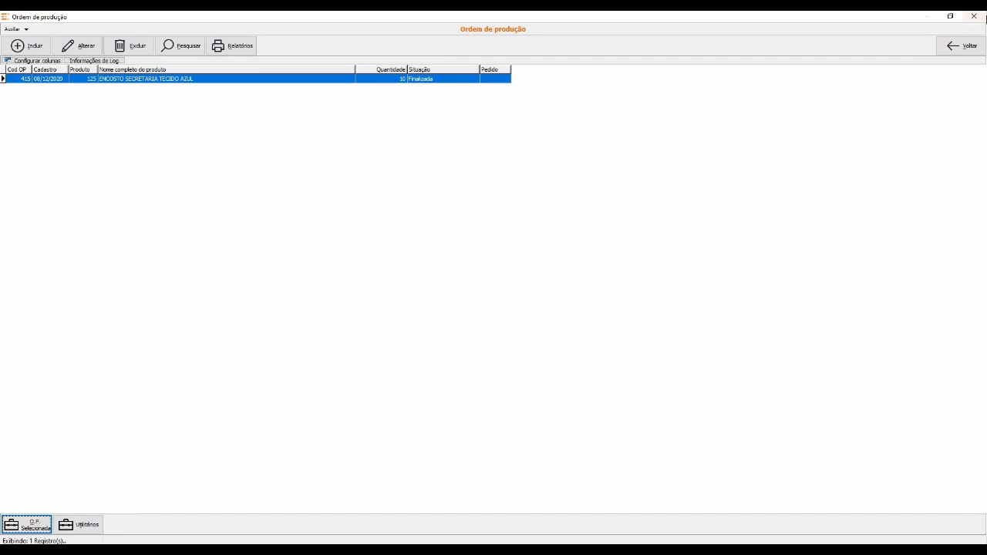
pyautogui.click(975, 16)
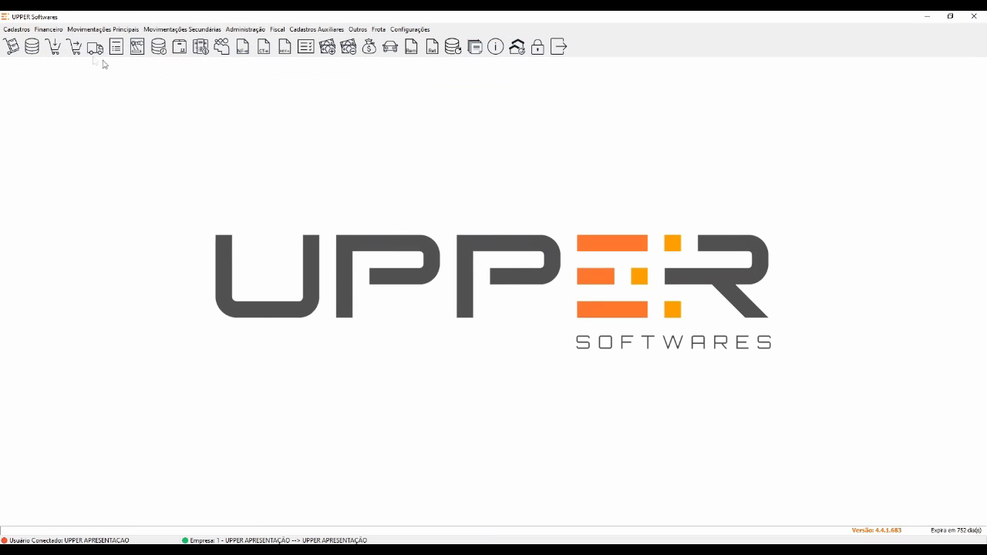
# List all stock movements and examine the quantities, lot and average cost of the materials consumed by the latest ENCOSTO SECRETARIA production.
pyautogui.click(32, 46)
pyautogui.click(130, 46)
pyautogui.click(410, 175)
pyautogui.click(20, 109)
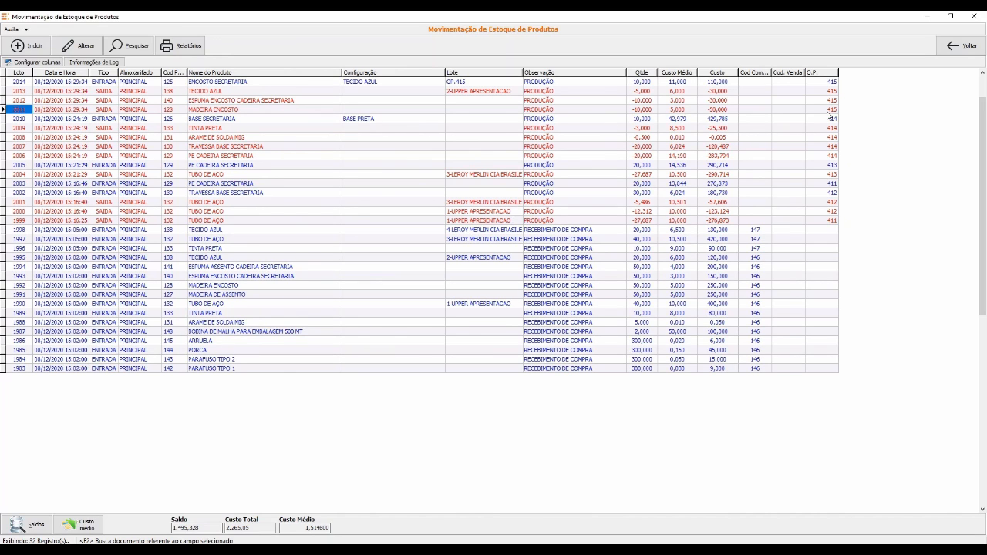
pyautogui.click(648, 112)
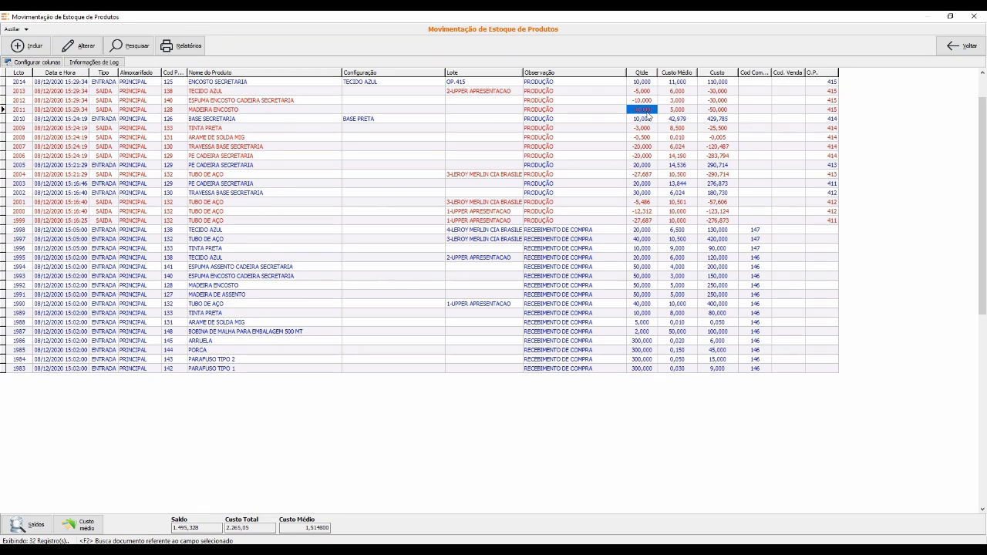
pyautogui.click(648, 101)
pyautogui.click(647, 93)
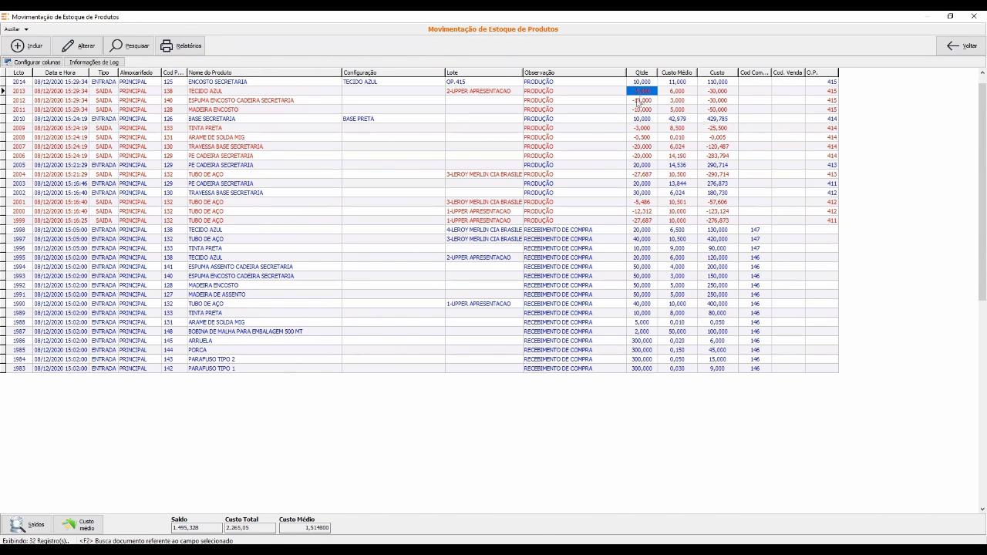
pyautogui.click(460, 94)
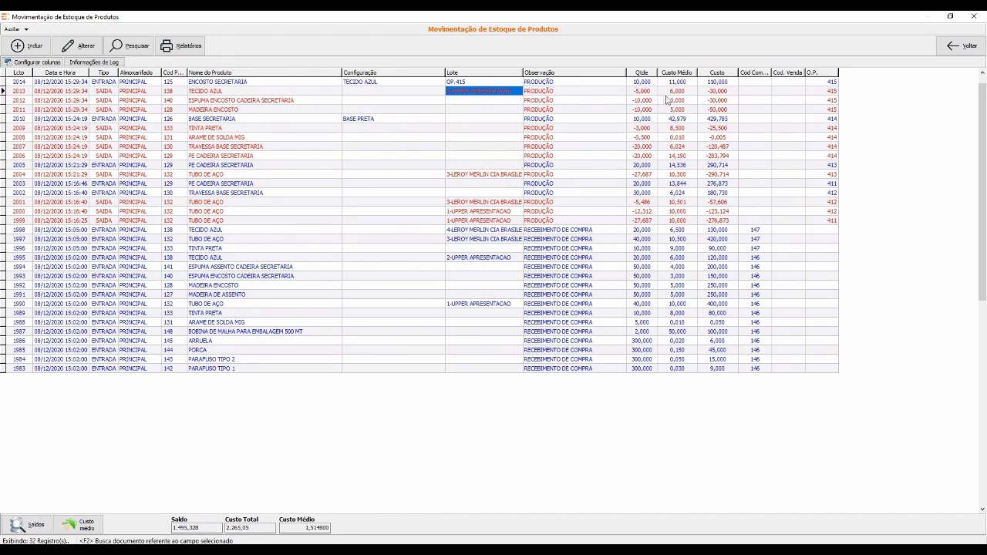
pyautogui.click(677, 94)
pyautogui.click(469, 91)
pyautogui.click(674, 96)
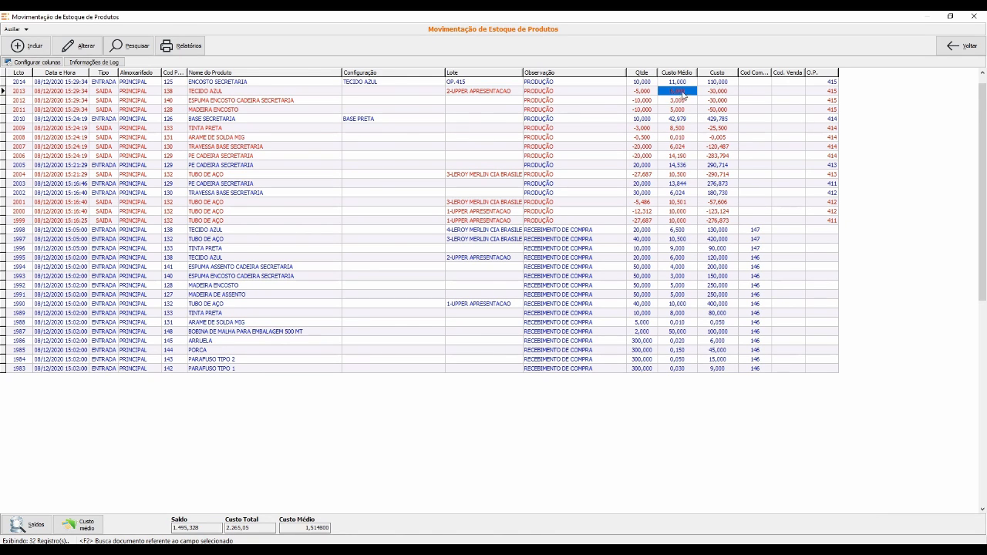
# Compare the costs of the consumed materials with the ENCOSTO SECRETARIA entry's lot, quantity and average cost, and leave the stock movements.
pyautogui.click(722, 84)
pyautogui.click(721, 91)
pyautogui.click(718, 101)
pyautogui.click(718, 110)
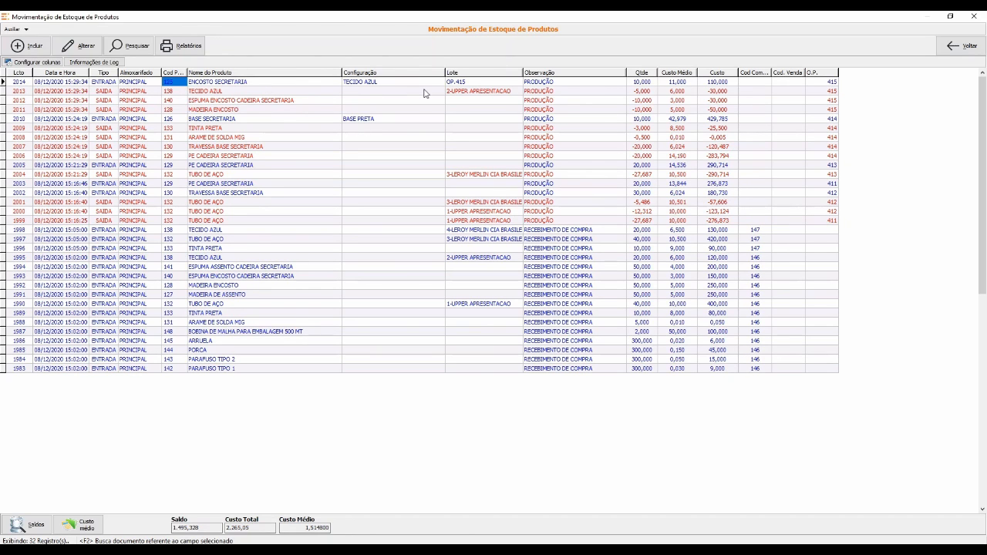
pyautogui.click(473, 83)
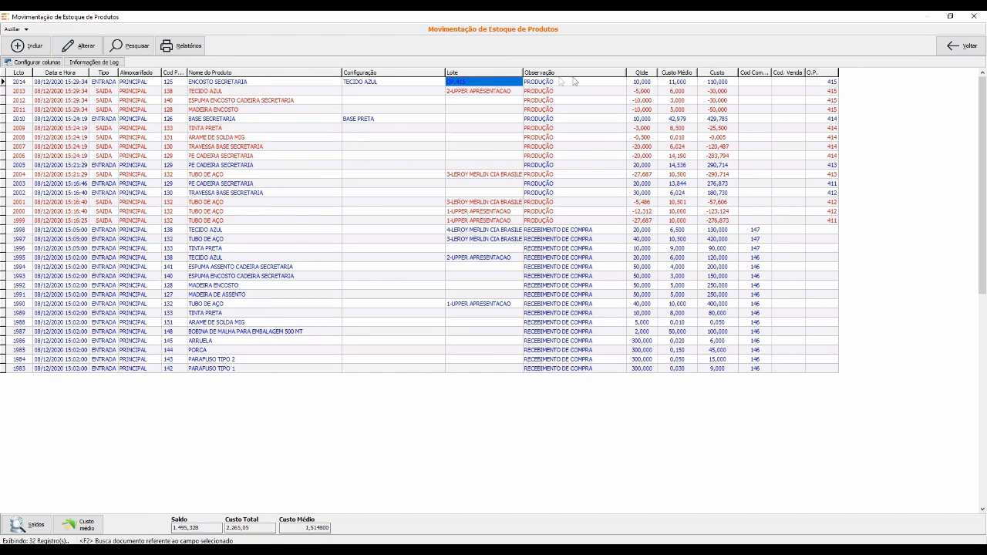
pyautogui.click(644, 83)
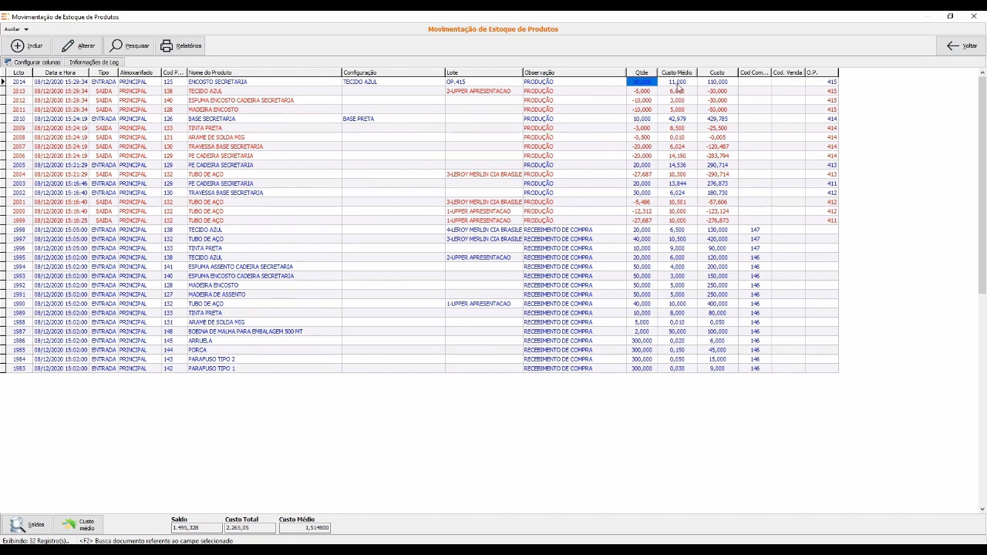
pyautogui.click(683, 83)
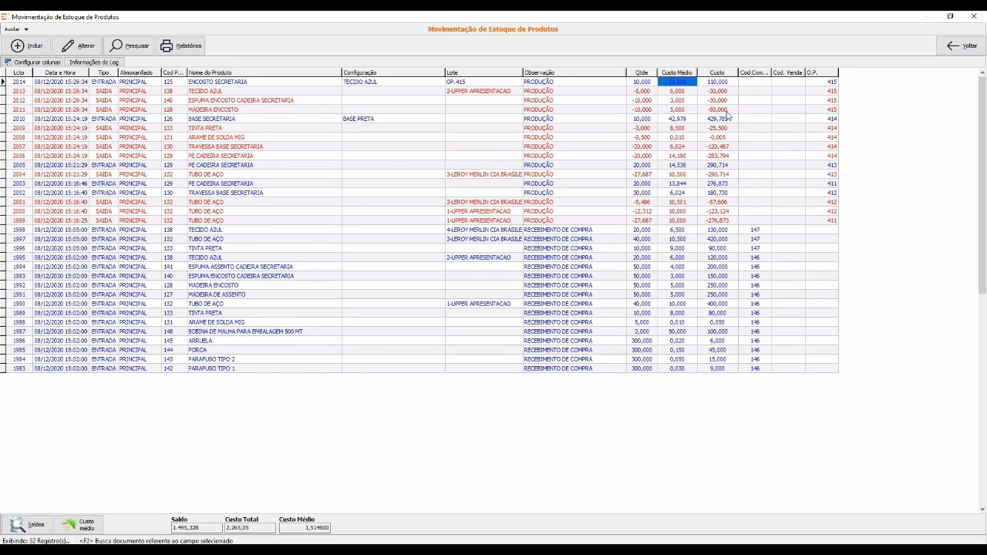
pyautogui.click(962, 47)
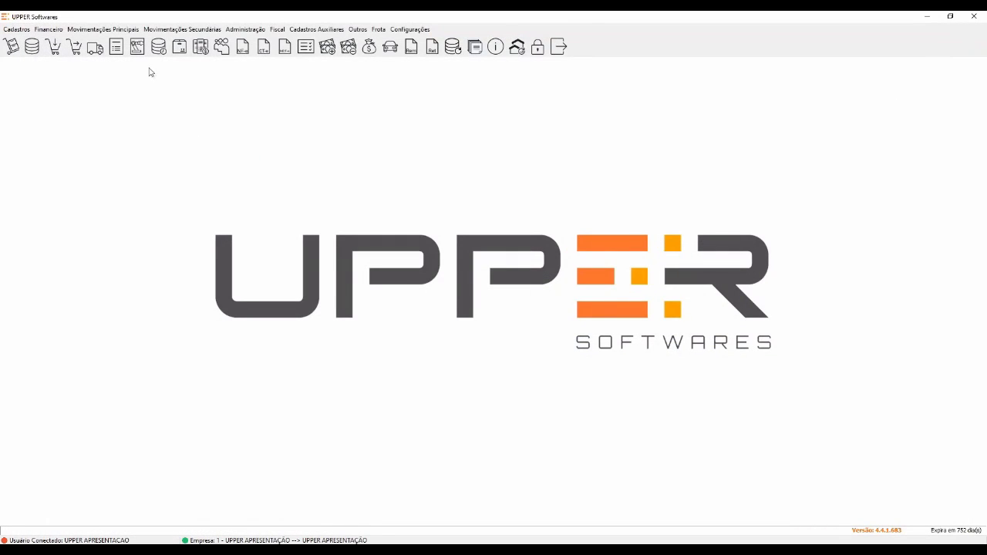
# Start a new production order for product 125, ENCOSTO SECRETARIA, with the TECIDO AZUL configuration and a quantity of 2.
pyautogui.click(137, 46)
pyautogui.click(31, 46)
pyautogui.click(392, 167)
pyautogui.write('125')
pyautogui.press('Return')
pyautogui.press('Return')
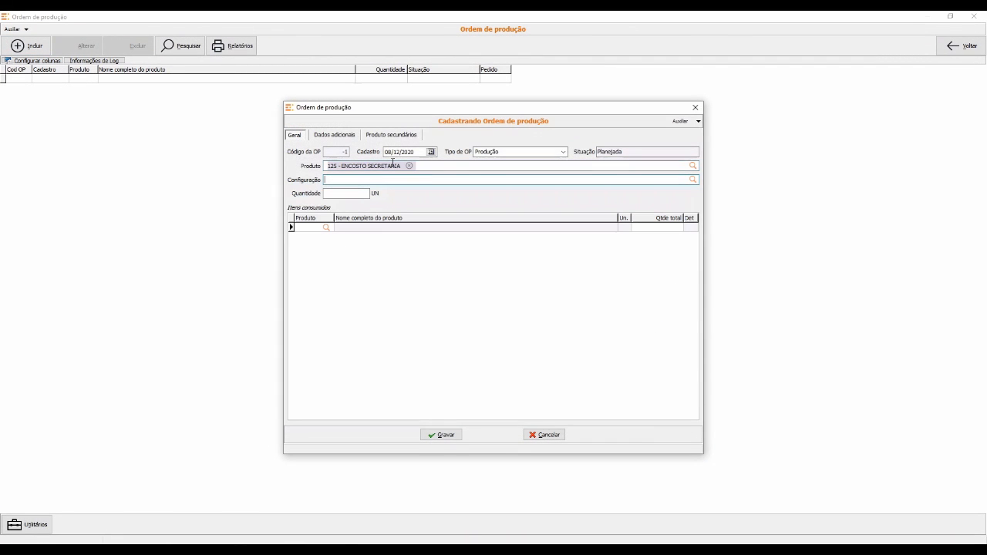
pyautogui.hotkey('shift', 'Tab')
pyautogui.press('Return')
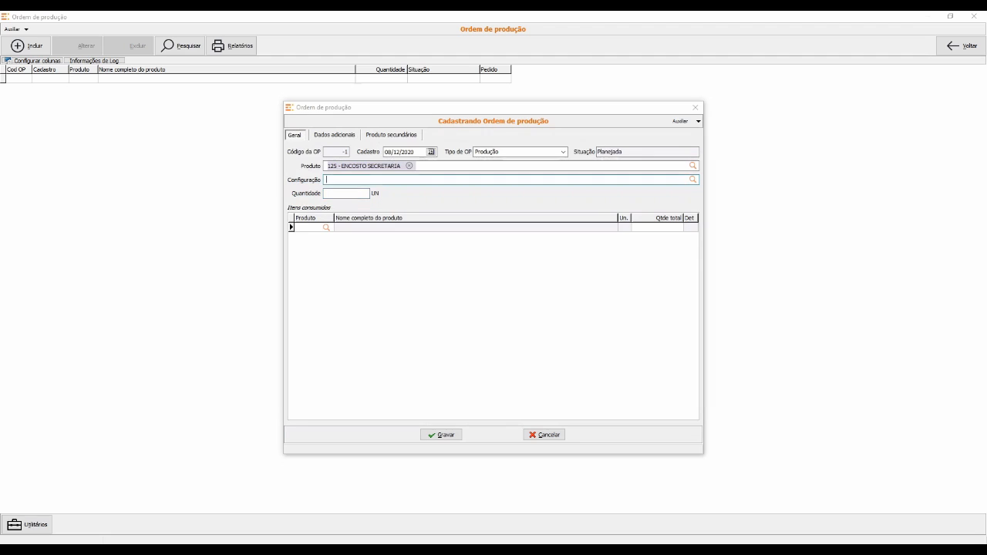
pyautogui.press('Down')
pyautogui.press('Down')
pyautogui.press('Return')
pyautogui.write('2')
pyautogui.press('Tab')
# Assign lot 4-LEROY MERLIN CIA BRASILEIRA DE BRICOLAGEM with a quantity of 1 to the TECIDO AZUL item.
pyautogui.click(684, 246)
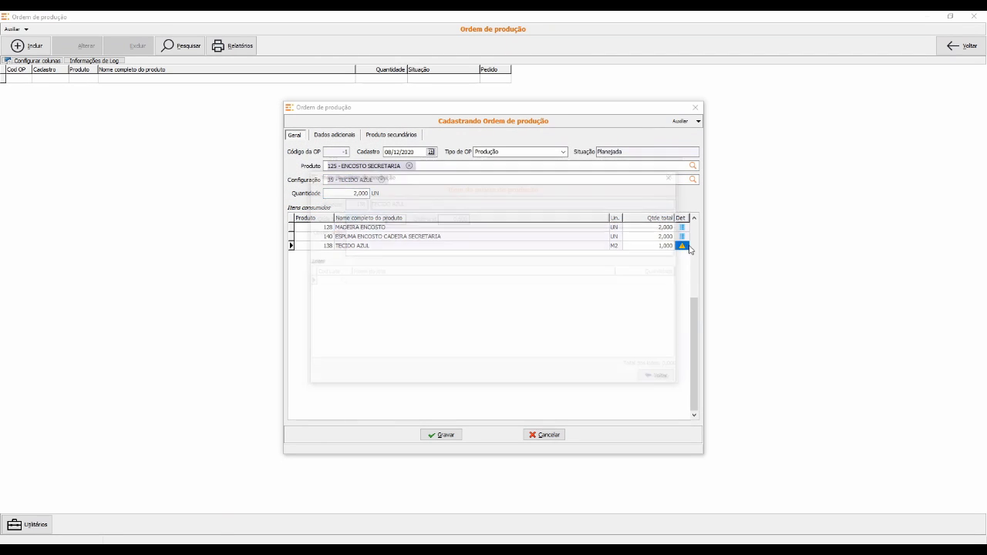
pyautogui.click(345, 282)
pyautogui.click(606, 184)
pyautogui.click(722, 419)
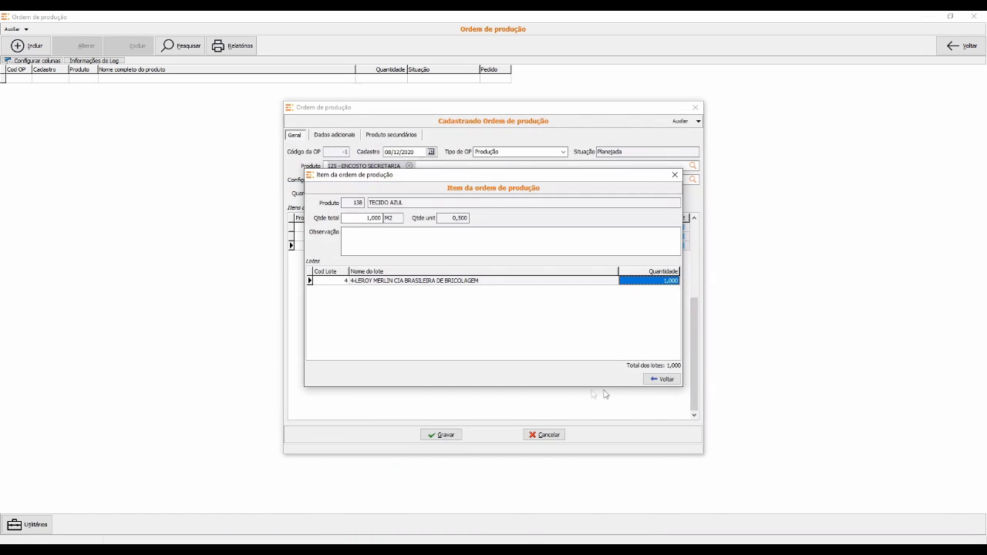
pyautogui.click(661, 379)
# Save the ENCOSTO SECRETARIA order for 2 units, finalize its production, and leave the production orders.
pyautogui.click(449, 436)
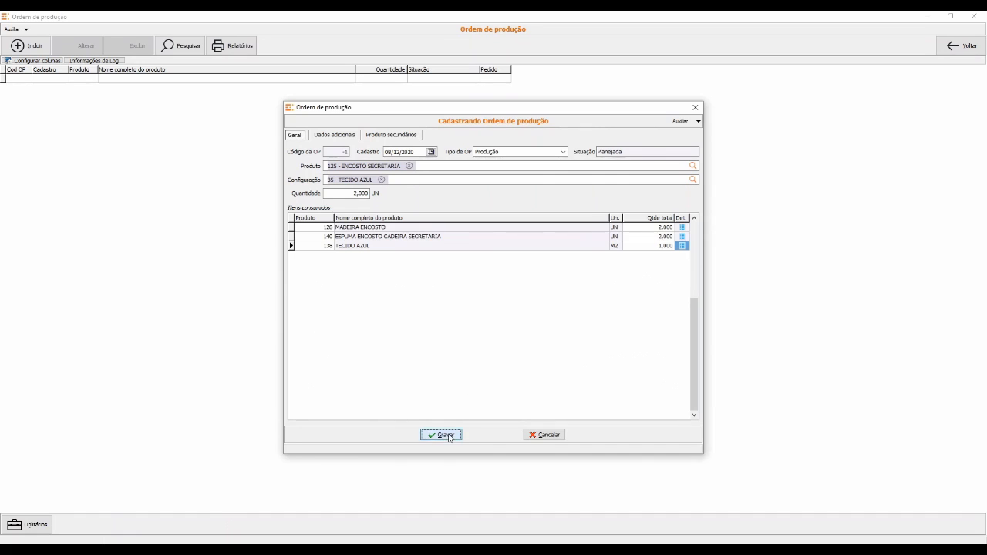
pyautogui.click(36, 525)
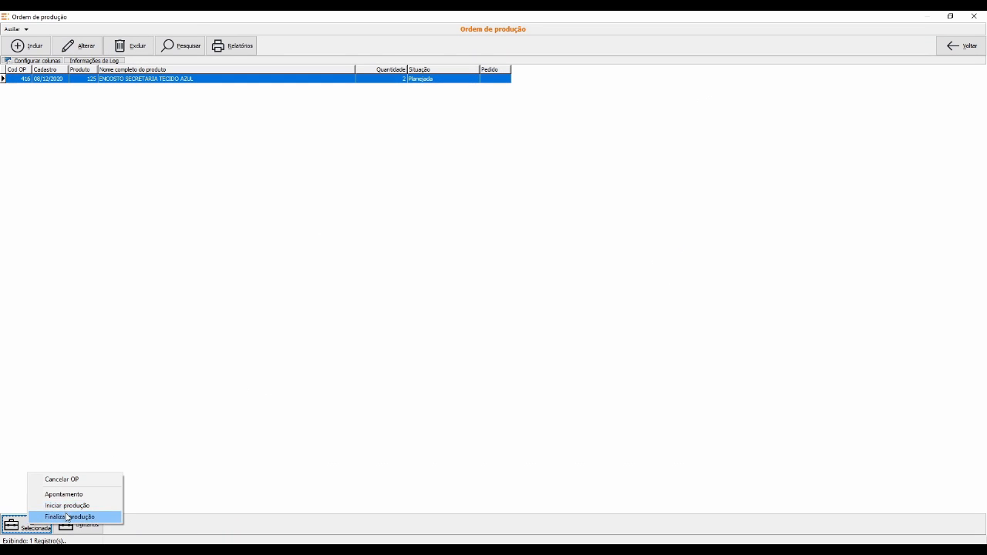
pyautogui.click(68, 517)
pyautogui.click(975, 16)
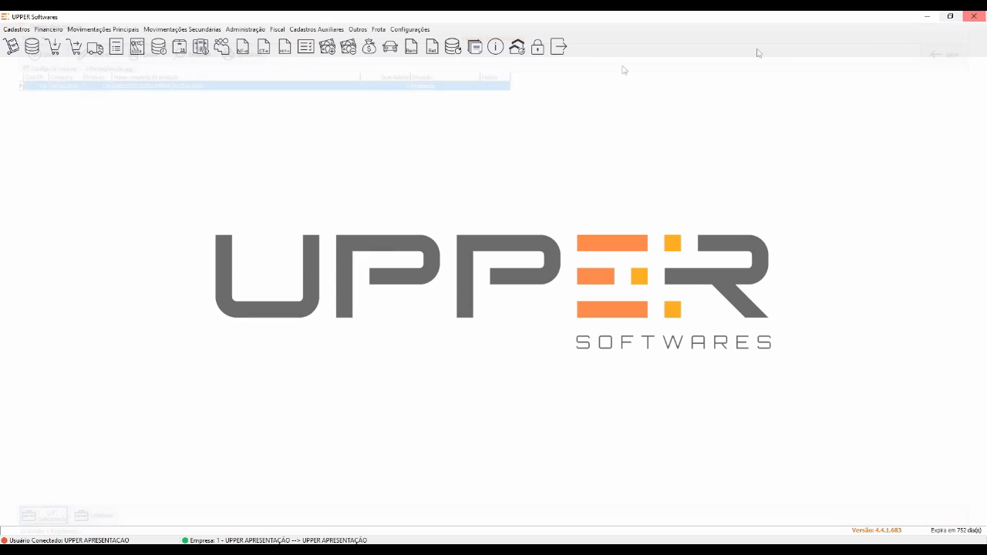
# List all stock movements and compare the TECIDO AZUL lots and average costs between the two ENCOSTO SECRETARIA productions.
pyautogui.click(31, 47)
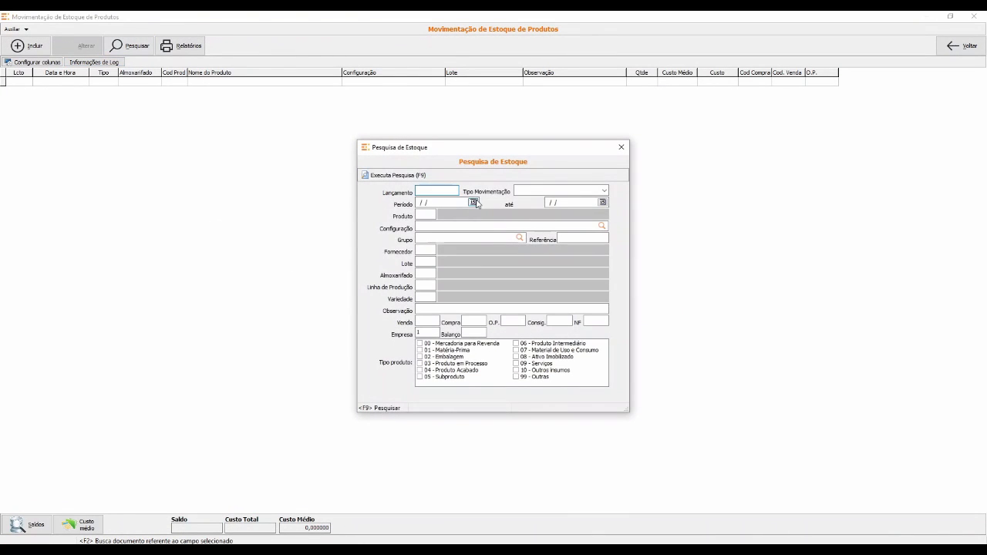
pyautogui.click(409, 175)
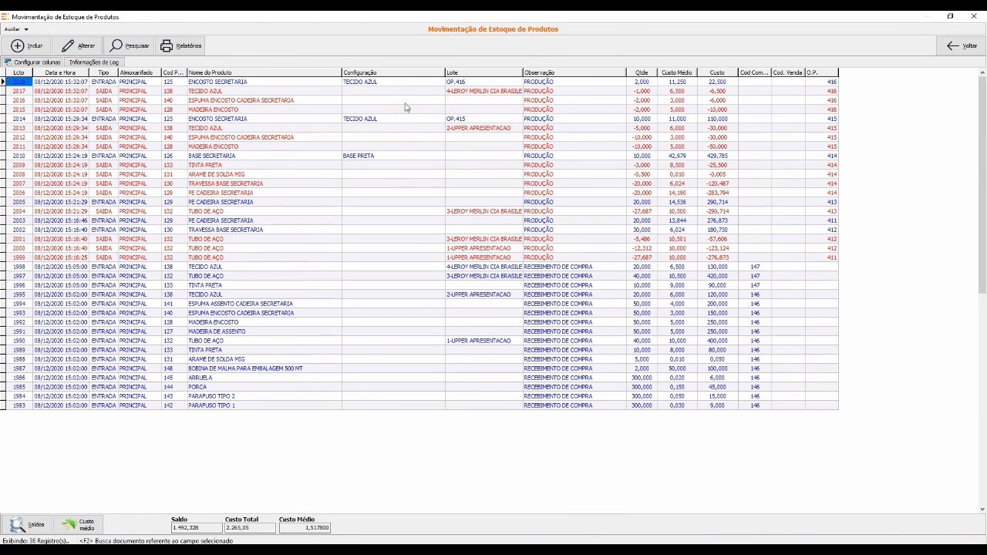
pyautogui.click(830, 93)
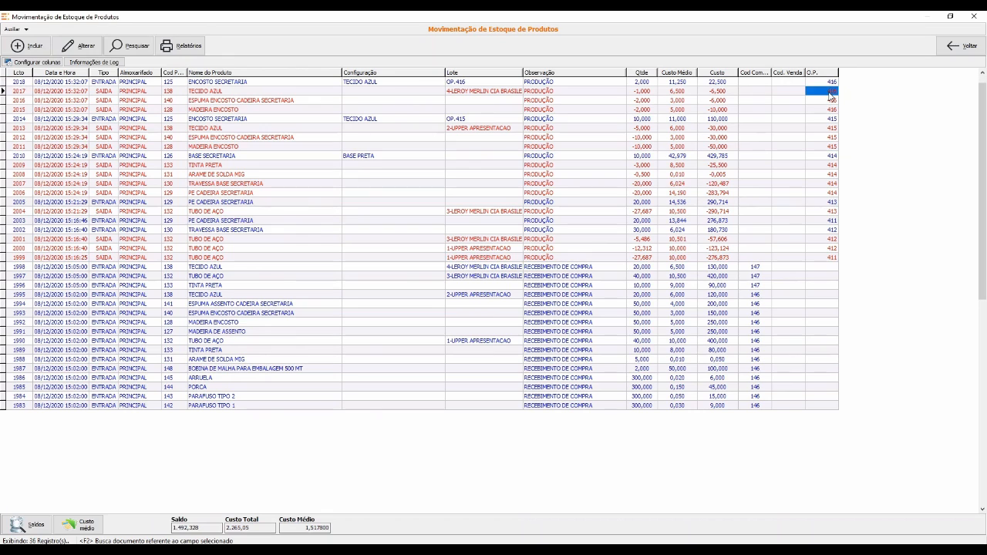
pyautogui.click(677, 91)
pyautogui.click(482, 91)
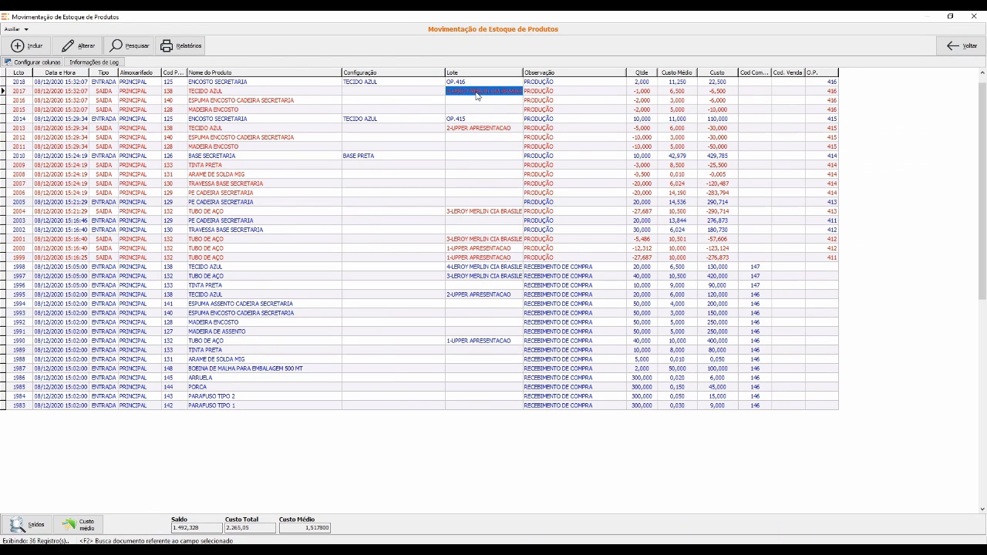
pyautogui.click(486, 128)
pyautogui.click(494, 93)
pyautogui.click(678, 92)
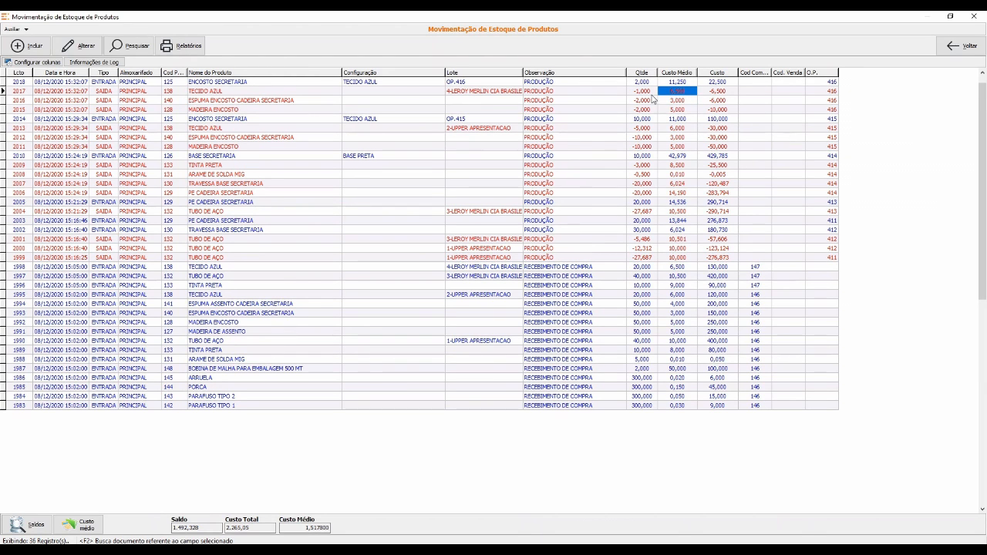
pyautogui.click(717, 82)
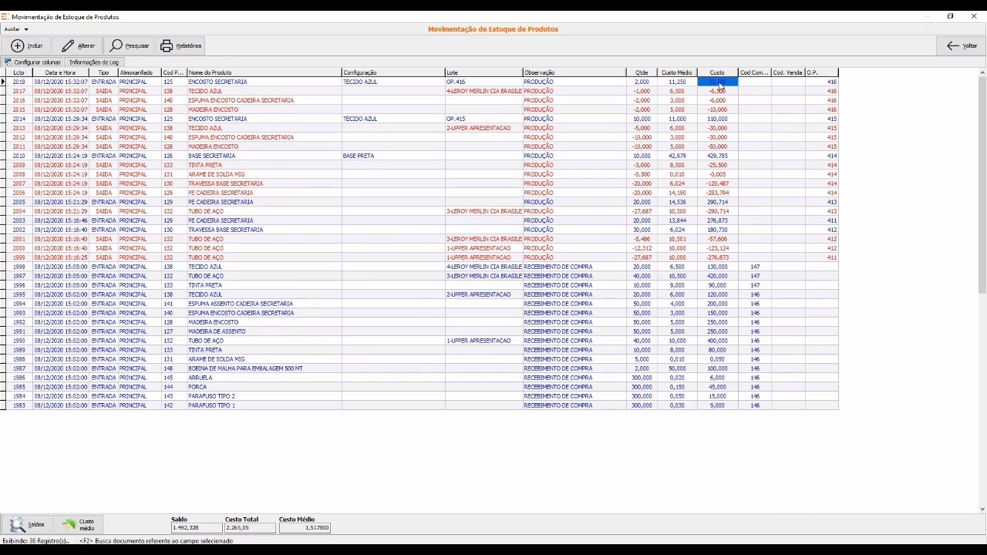
pyautogui.click(678, 82)
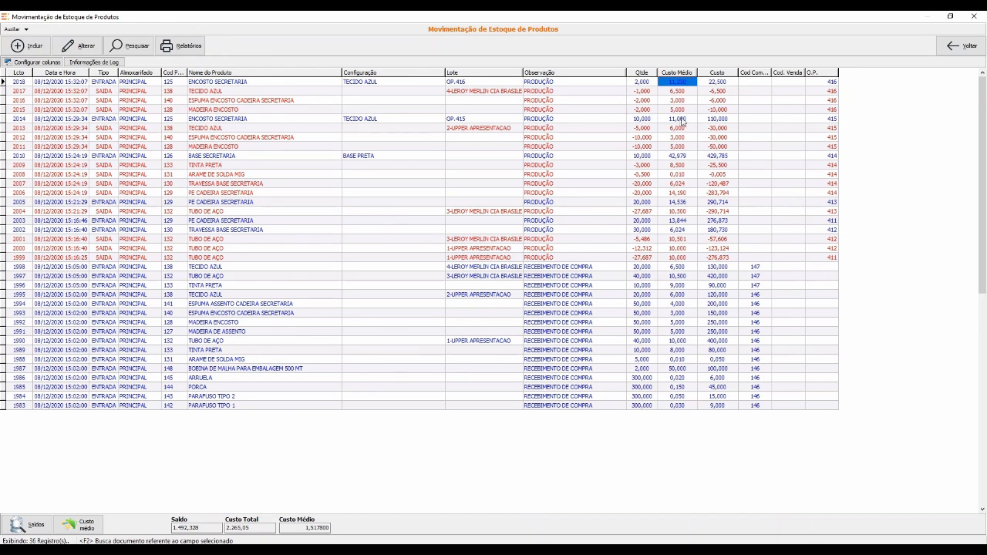
pyautogui.click(680, 120)
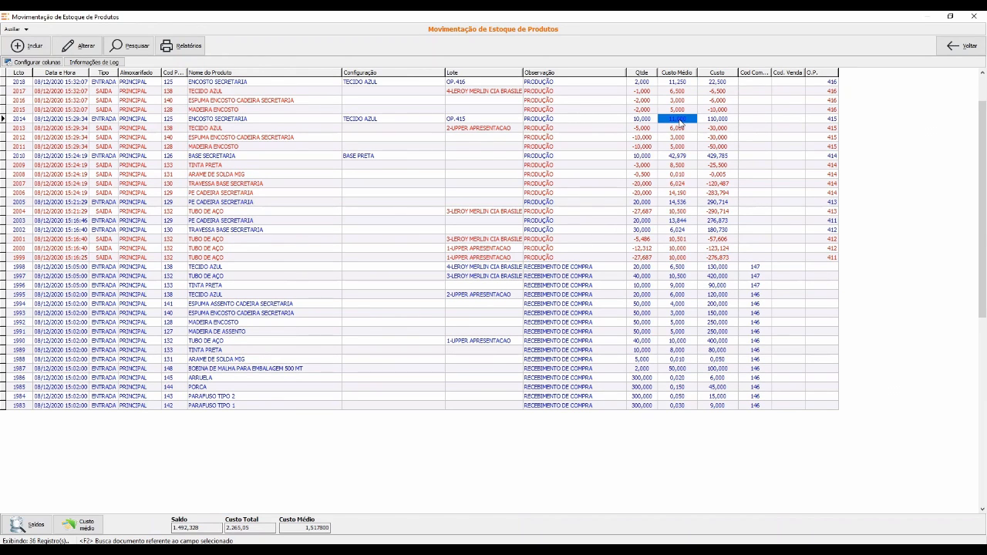
# Filter the stock movements by product 125 and compare the average costs of its two ENCOSTO SECRETARIA entries.
pyautogui.click(131, 46)
pyautogui.click(428, 216)
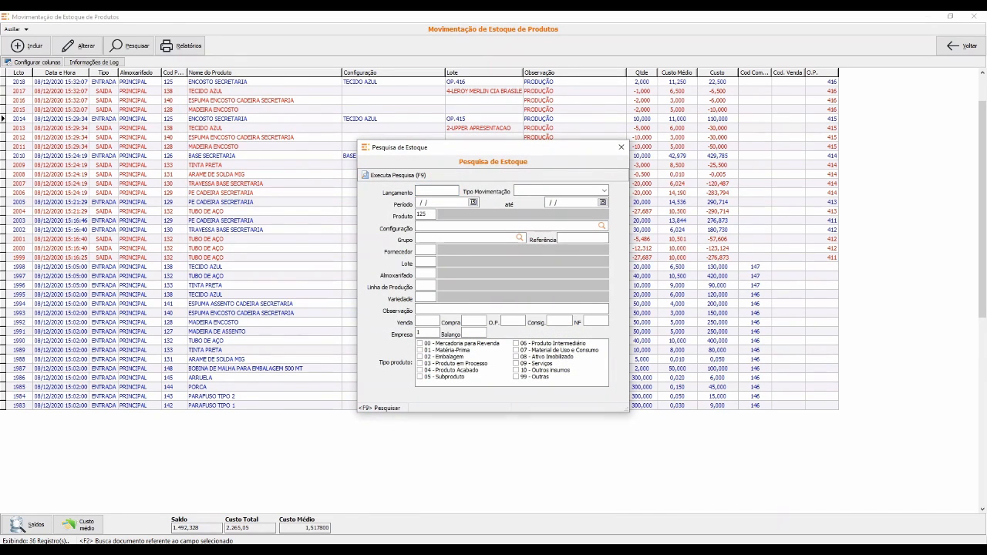
pyautogui.write('125')
pyautogui.press('F9')
pyautogui.click(648, 91)
pyautogui.click(688, 91)
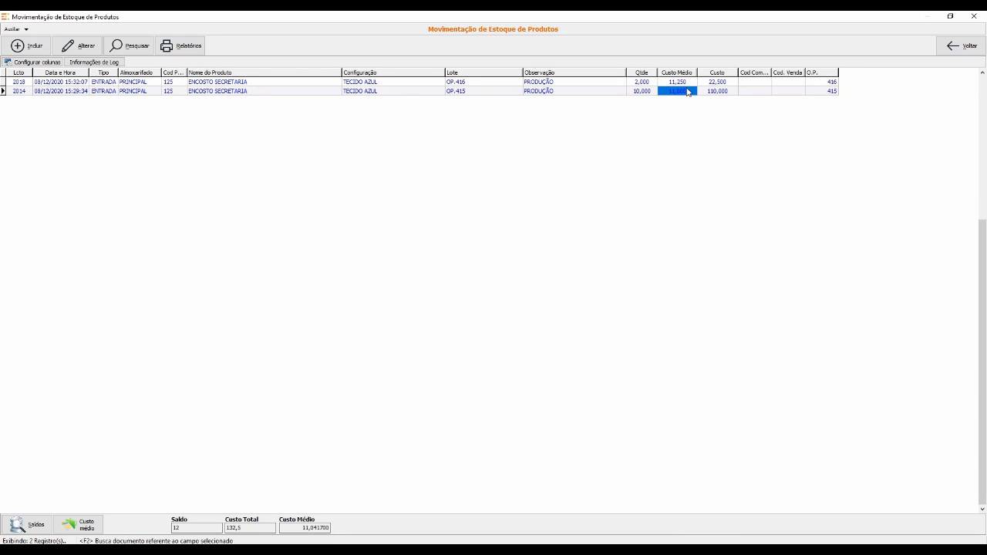
pyautogui.click(686, 82)
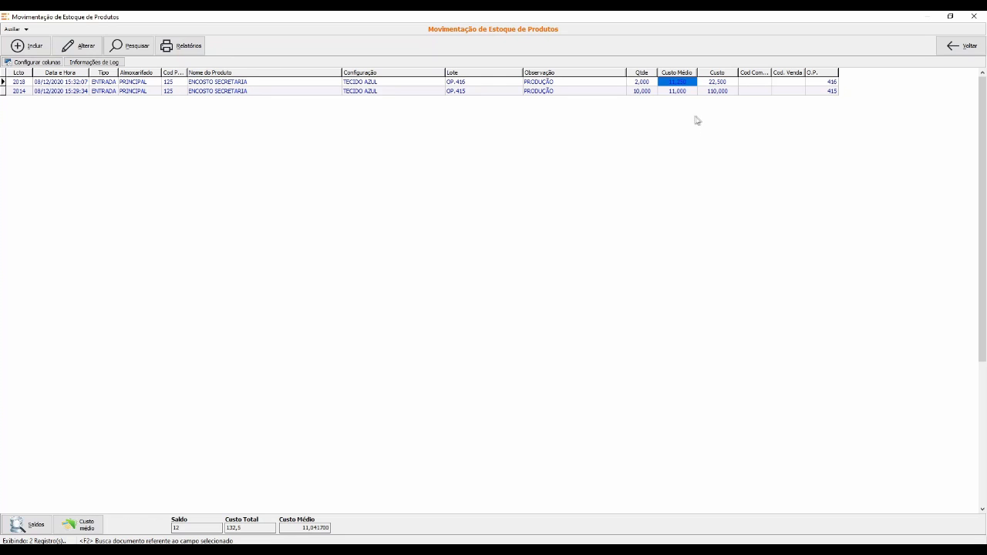
# Compare the lots of the two ENCOSTO SECRETARIA entries and leave the stock movements.
pyautogui.click(474, 92)
pyautogui.click(479, 83)
pyautogui.click(477, 92)
pyautogui.click(475, 84)
pyautogui.click(475, 92)
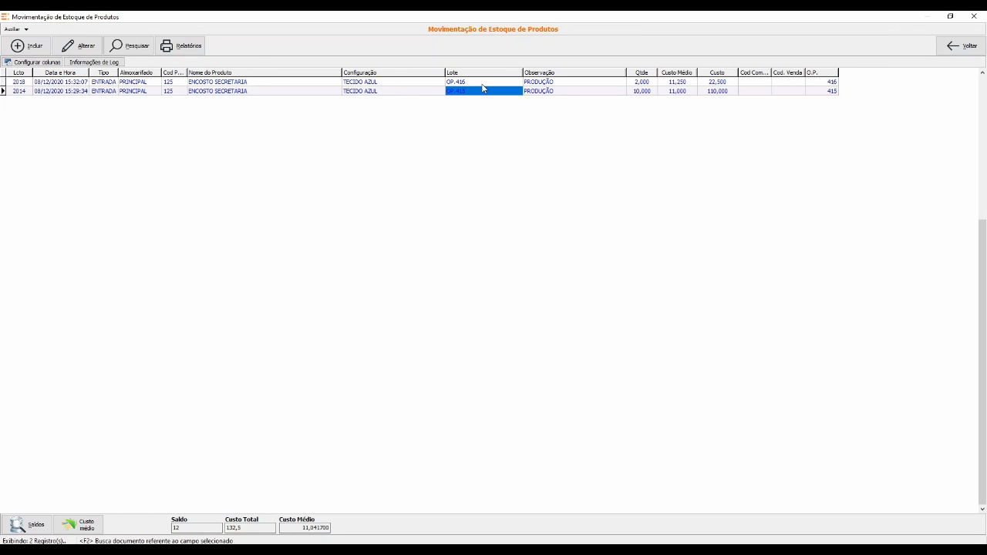
pyautogui.click(974, 15)
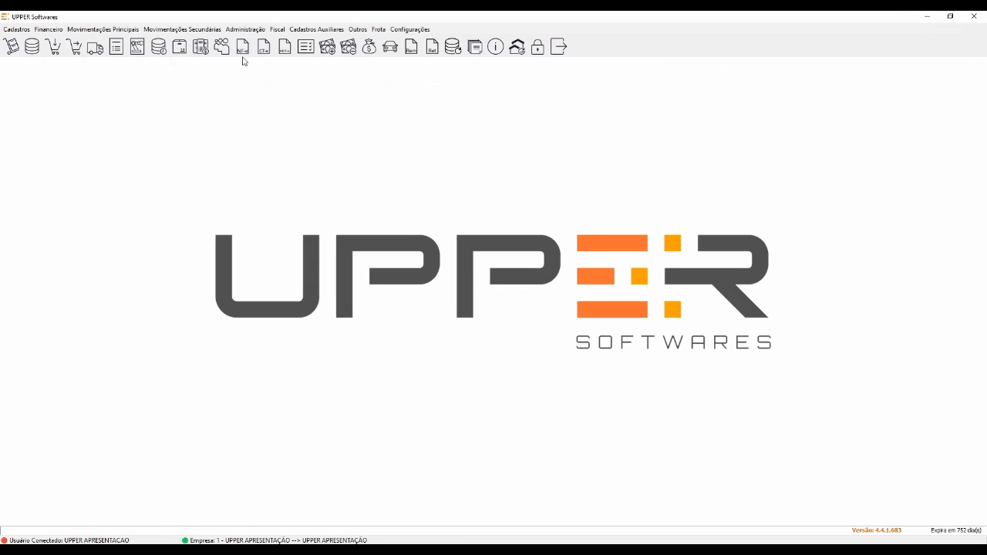
# Start a new production order for ASSENTO SECRETARIA with the TECIDO AZUL configuration and a quantity of 10.
pyautogui.click(137, 49)
pyautogui.click(36, 47)
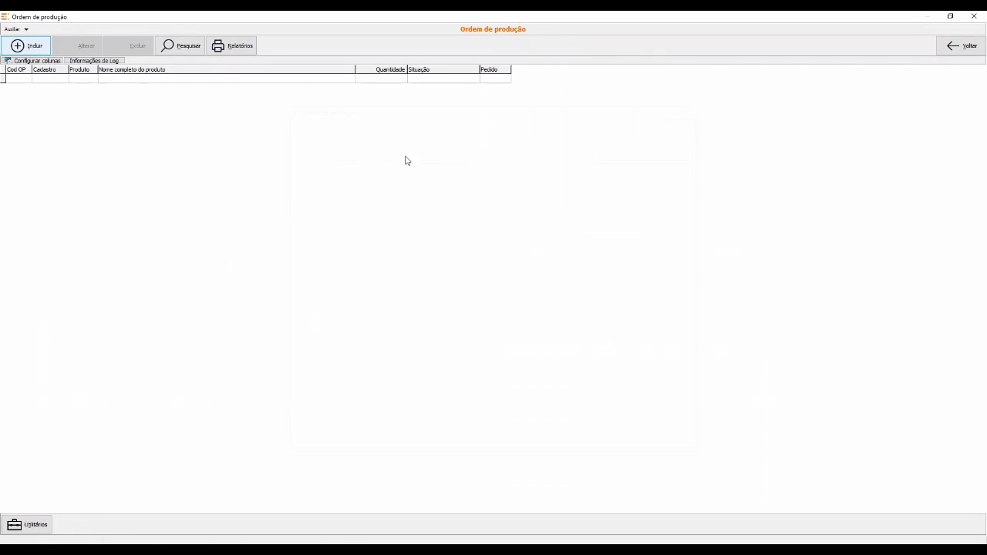
pyautogui.click(387, 165)
pyautogui.write('ASSENTO')
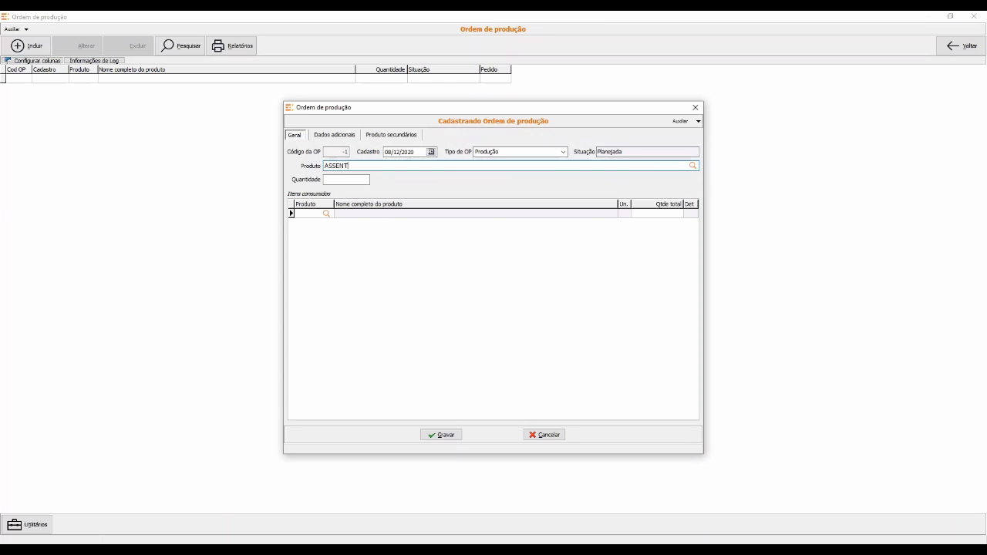
pyautogui.press('Return')
pyautogui.press('Return')
pyautogui.press('Down')
pyautogui.press('Down')
pyautogui.press('Down')
pyautogui.press('Down')
pyautogui.press('Down')
pyautogui.press('Down')
pyautogui.press('Return')
pyautogui.write('10')
pyautogui.press('Return')
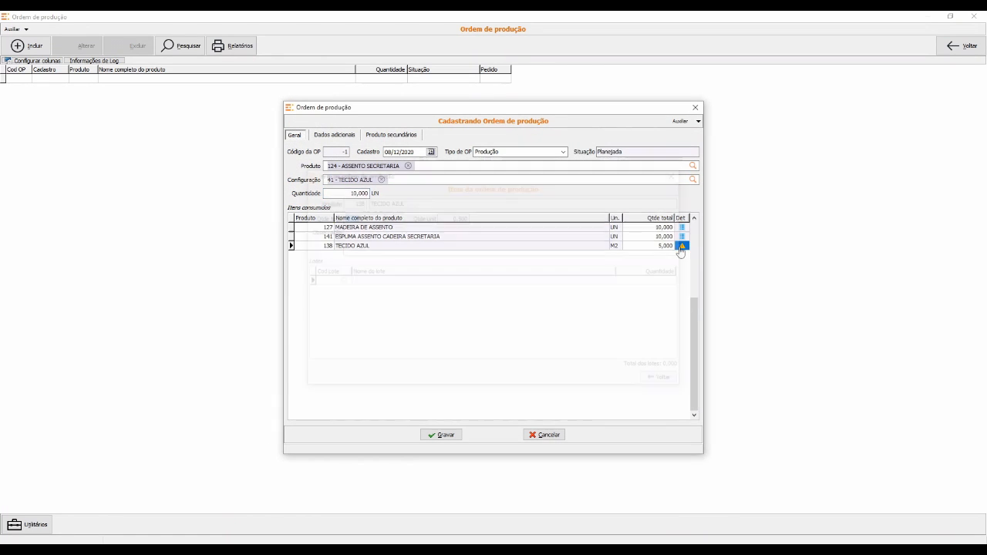
# Complete the lot details of the TECIDO AZUL item, and save and finalize the ASSENTO SECRETARIA production order.
pyautogui.click(682, 245)
pyautogui.click(663, 379)
pyautogui.click(448, 435)
pyautogui.click(29, 527)
pyautogui.click(70, 516)
pyautogui.click(975, 16)
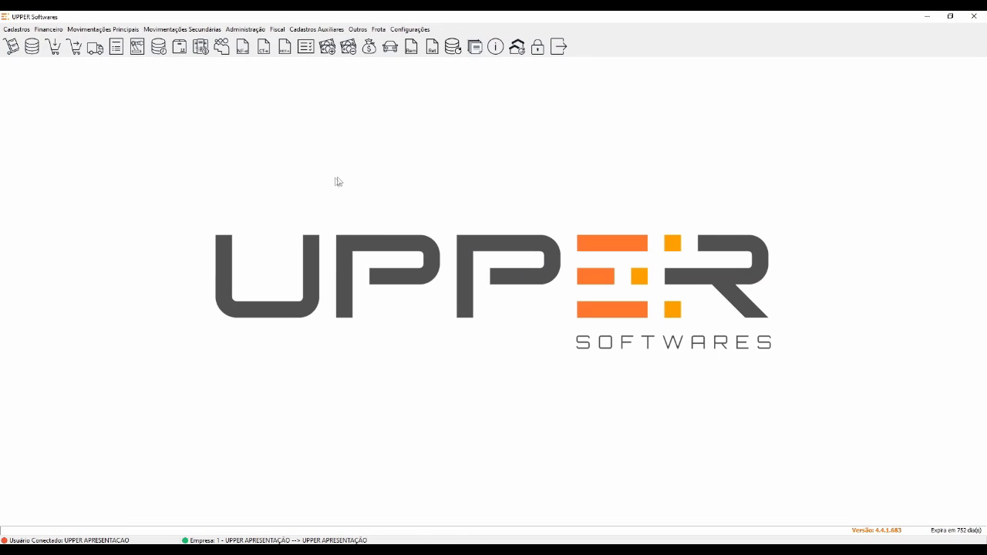
# List all stock movements and review the ASSENTO SECRETARIA production entry with its consumed materials.
pyautogui.click(32, 47)
pyautogui.click(131, 46)
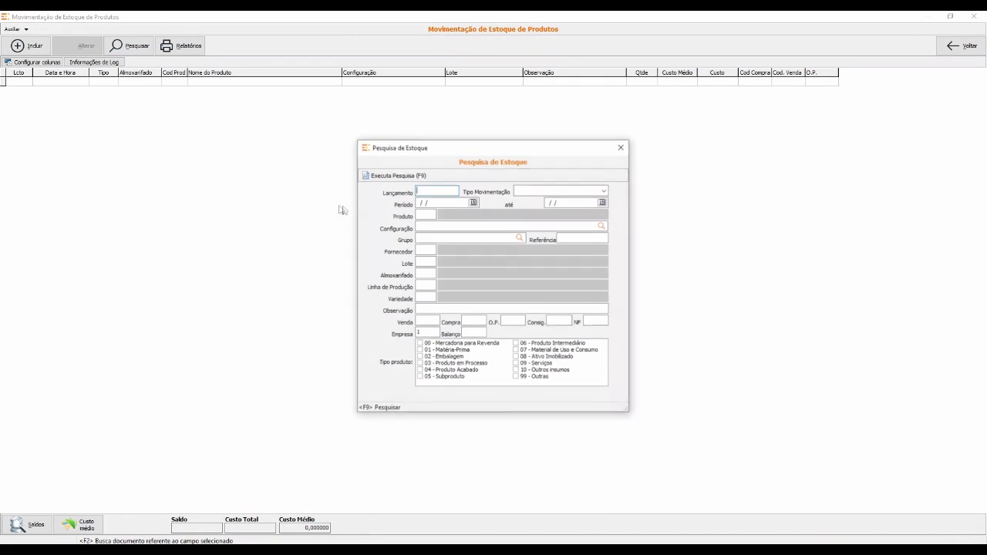
pyautogui.click(417, 176)
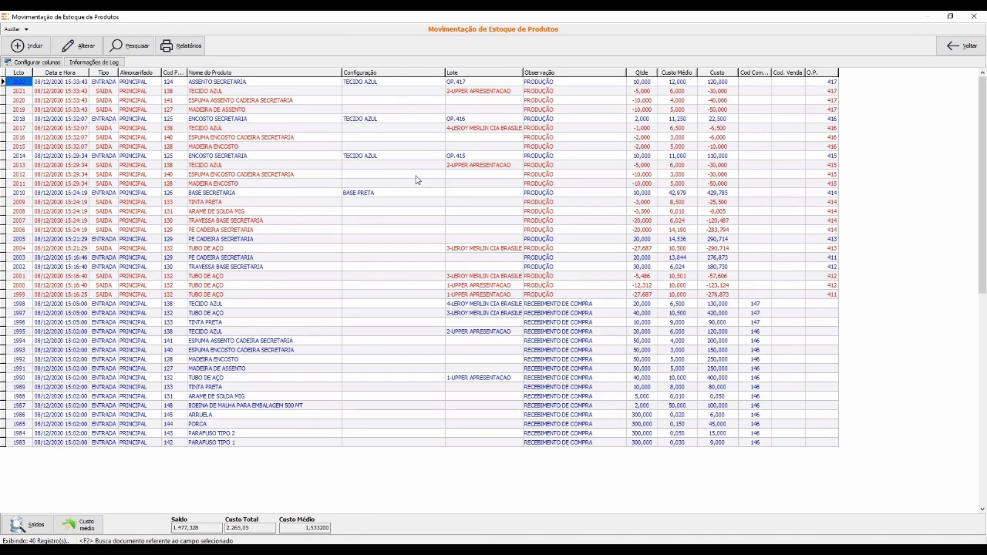
pyautogui.click(548, 110)
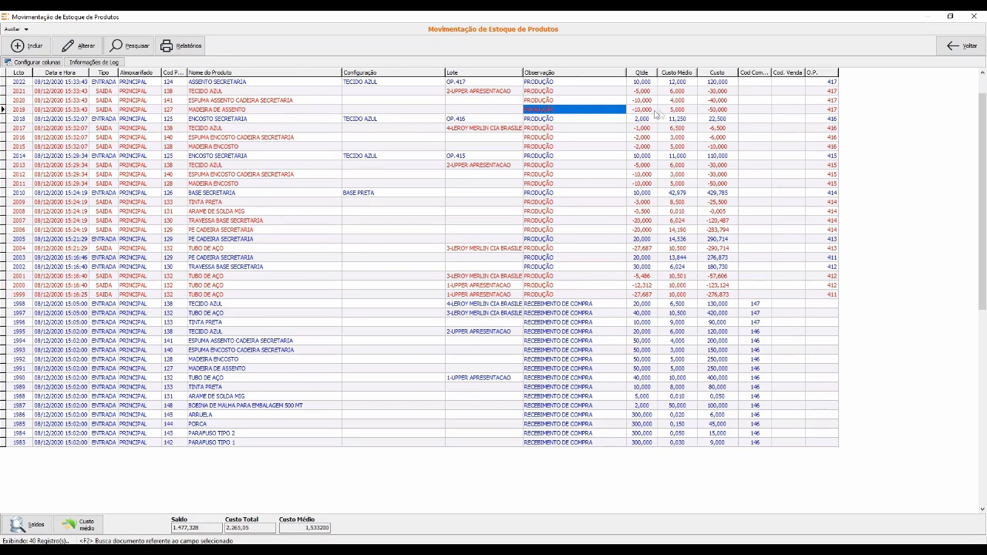
pyautogui.click(643, 83)
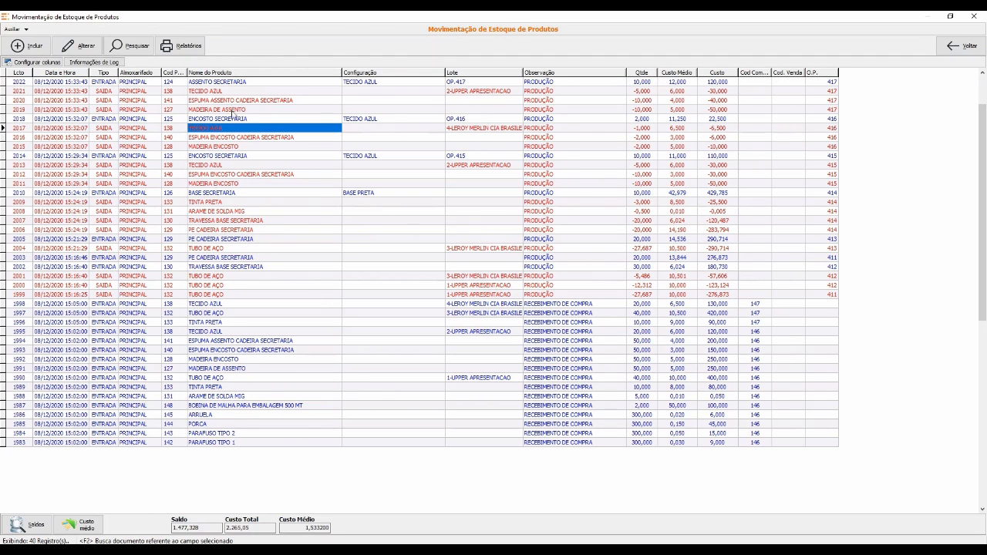
# Filter the stock movements by product 138 and compare the costs of its two purchase receipts.
pyautogui.click(128, 45)
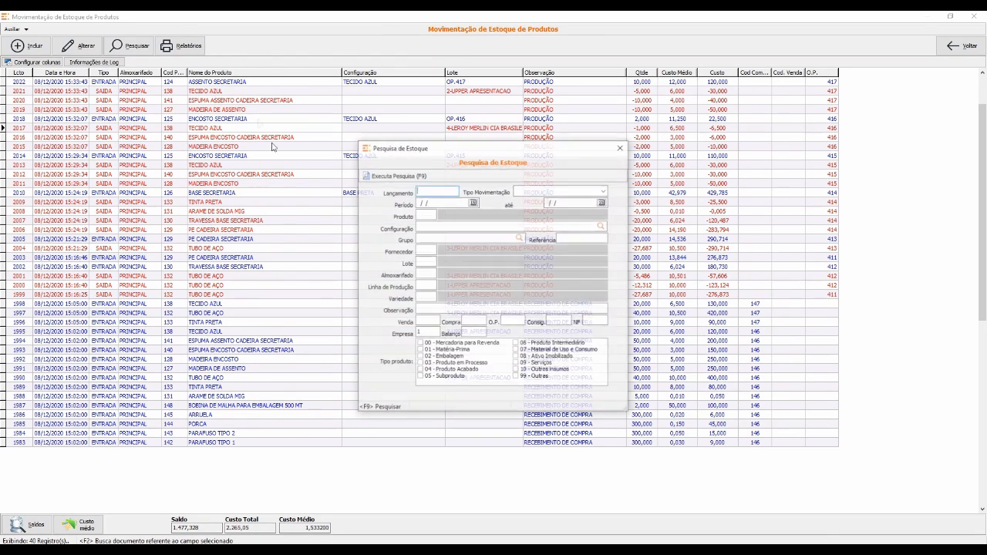
pyautogui.click(426, 214)
pyautogui.write('138')
pyautogui.press('Tab')
pyautogui.click(427, 178)
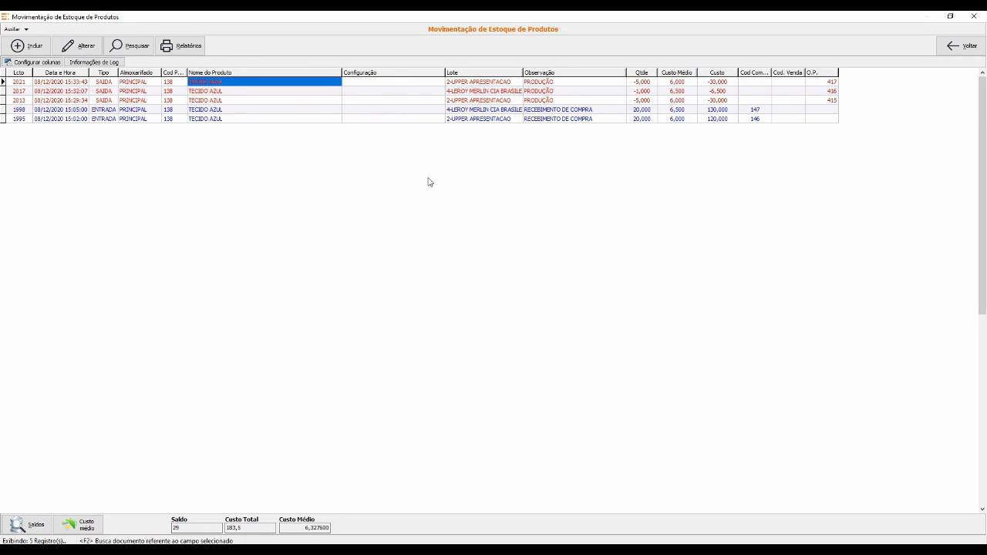
pyautogui.click(491, 112)
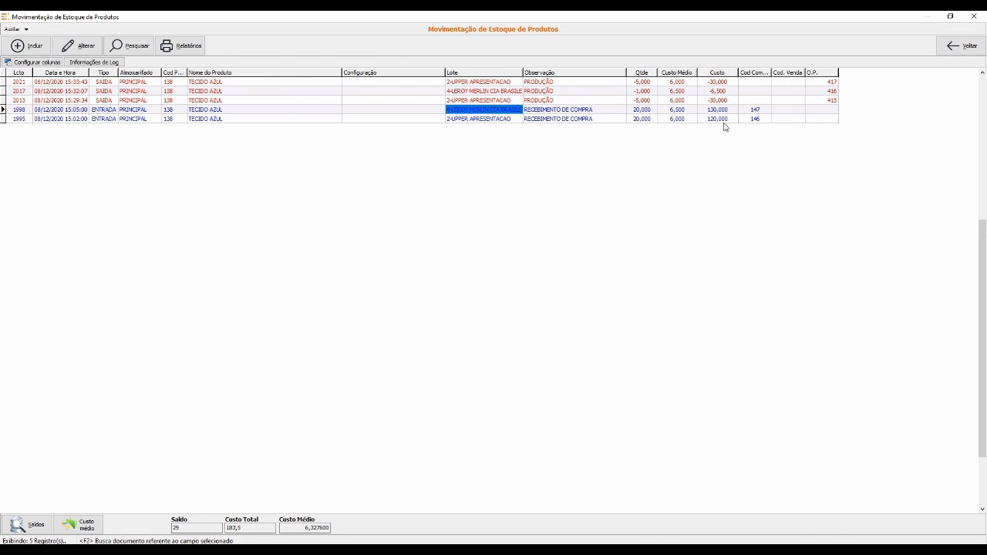
pyautogui.click(489, 121)
pyautogui.click(684, 121)
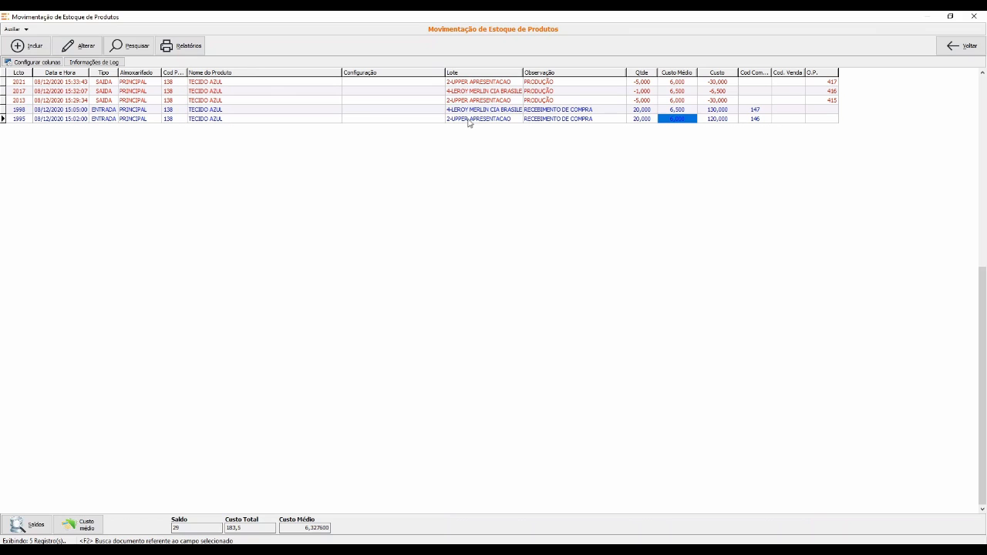
# Compare the average cost of each TECIDO AZUL production withdrawal with the purchase receipt of the same lot.
pyautogui.click(470, 119)
pyautogui.click(482, 100)
pyautogui.click(482, 75)
pyautogui.click(664, 75)
pyautogui.click(679, 82)
pyautogui.click(681, 101)
pyautogui.click(480, 112)
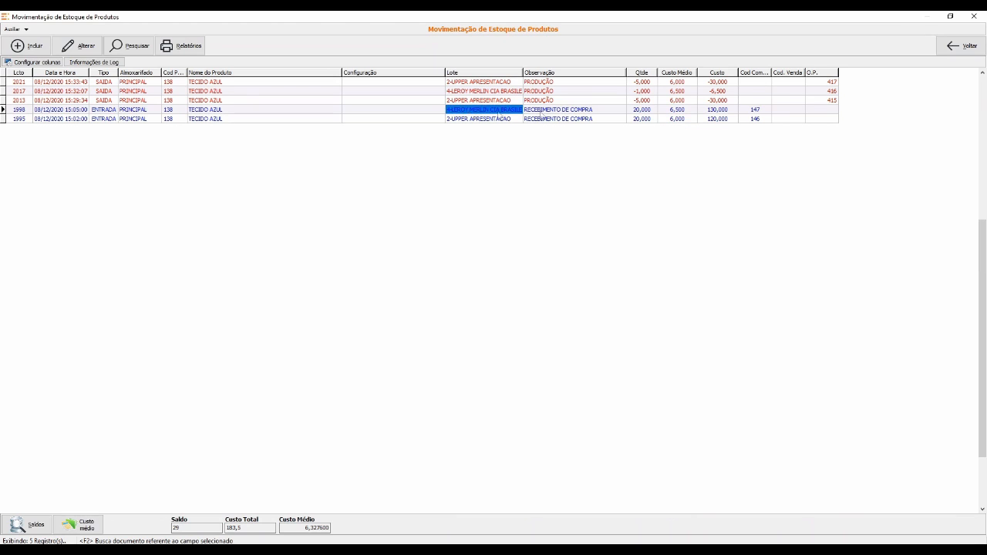
pyautogui.click(687, 112)
pyautogui.click(682, 92)
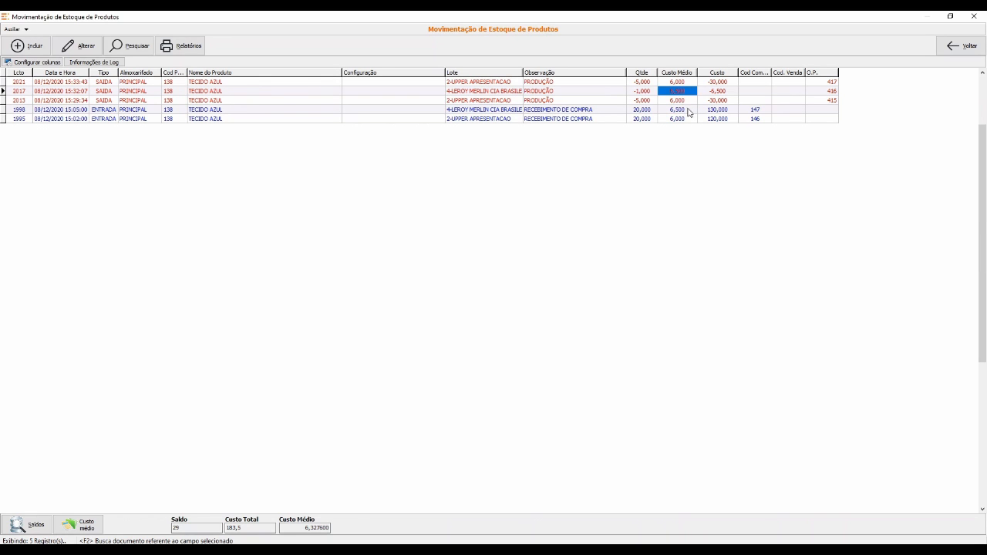
# Check the overall balance, total cost and average cost of TECIDO AZUL, and leave the stock movements.
pyautogui.click(292, 529)
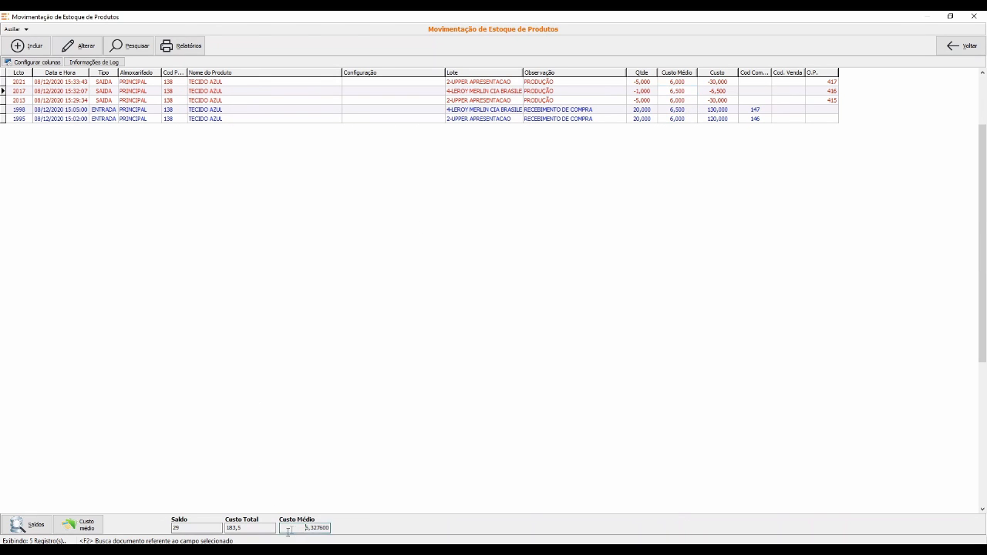
pyautogui.click(187, 529)
pyautogui.click(234, 529)
pyautogui.click(283, 530)
pyautogui.click(975, 17)
# Set up printing of the CADEIRA SECRETARIA technical sheet for the TECIDO AZUL / BASE PRETA configuration from the product records.
pyautogui.click(179, 46)
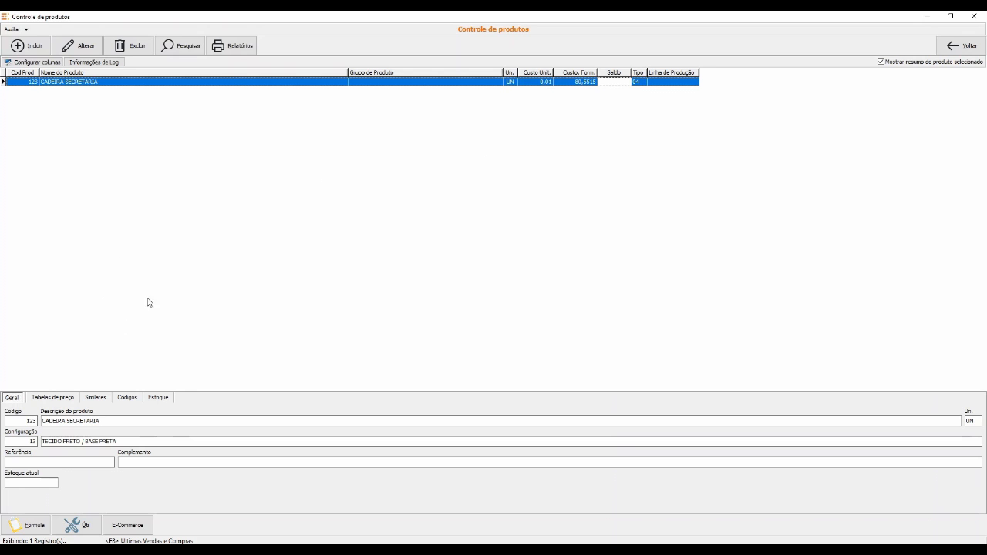
pyautogui.click(31, 525)
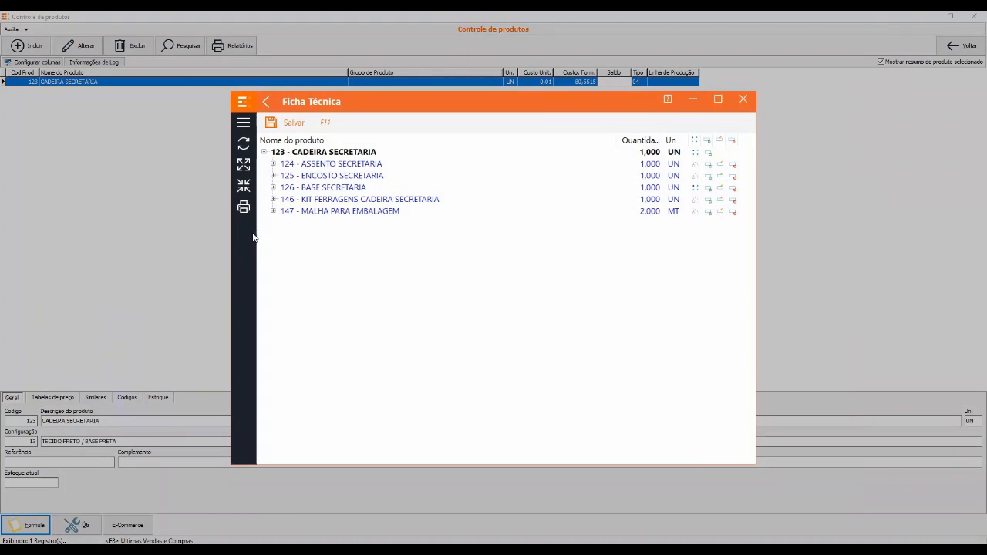
pyautogui.click(244, 207)
pyautogui.click(642, 285)
pyautogui.click(317, 188)
pyautogui.click(312, 205)
pyautogui.click(309, 217)
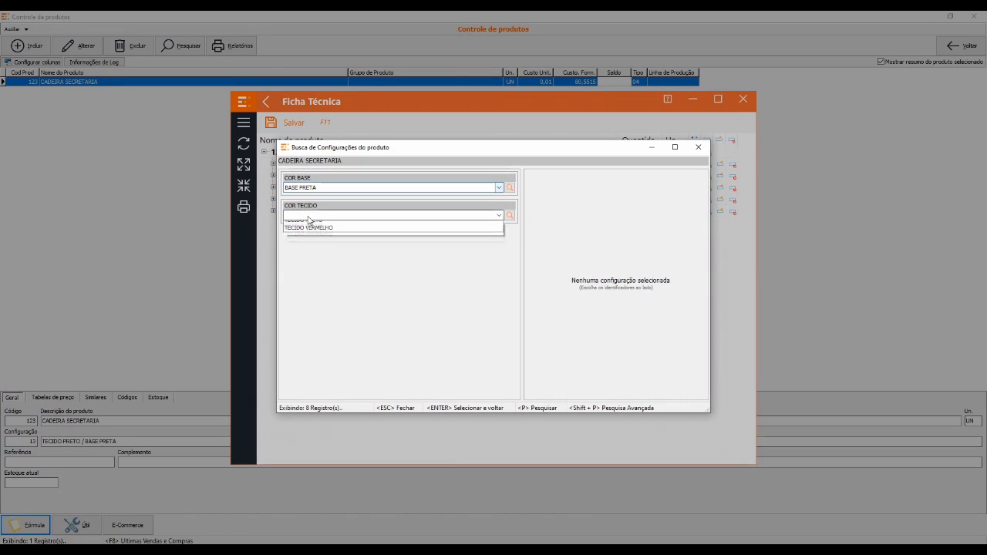
pyautogui.click(309, 233)
pyautogui.click(681, 388)
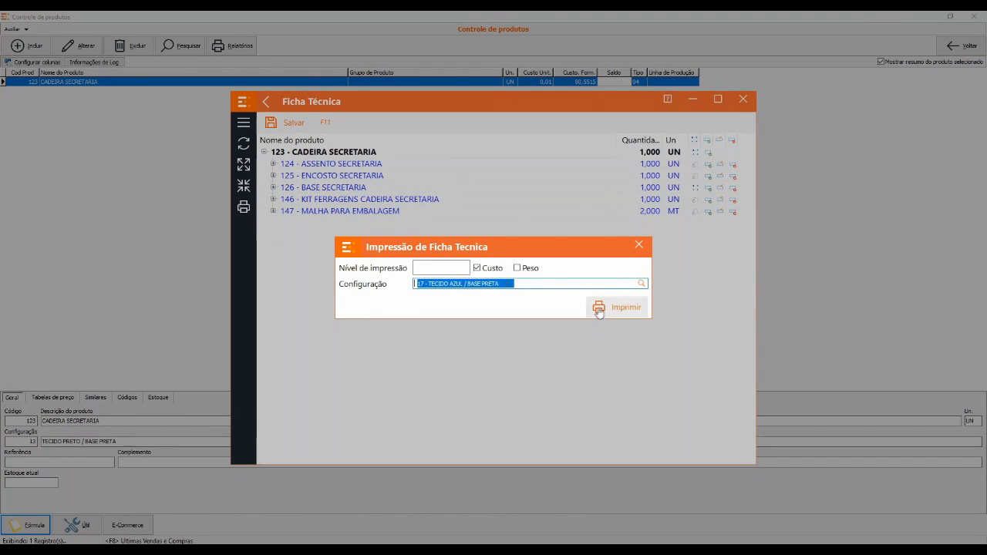
# Generate the product structure report, examine its component costs, and leave the technical sheet and product records.
pyautogui.click(599, 310)
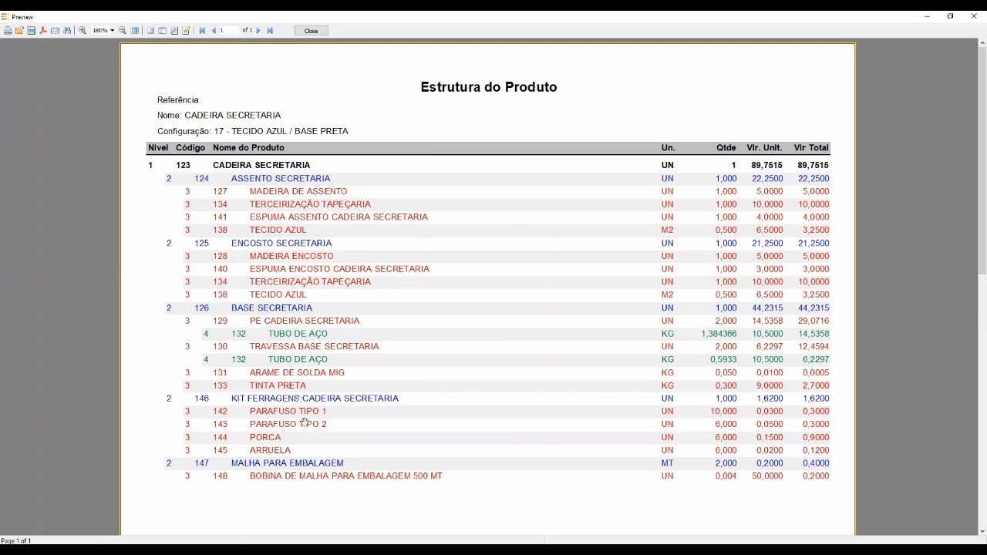
pyautogui.click(312, 31)
pyautogui.click(638, 247)
pyautogui.click(743, 99)
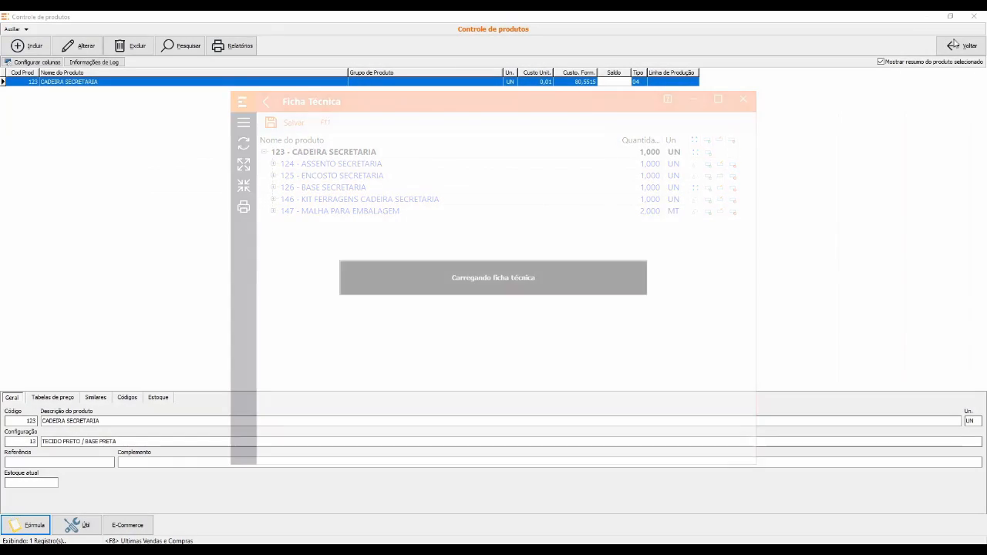
pyautogui.click(955, 44)
# Start a new production order for CADEIRA SECRETARIA with the TECIDO AZUL / BASE PRETA configuration and a quantity of 10.
pyautogui.click(137, 47)
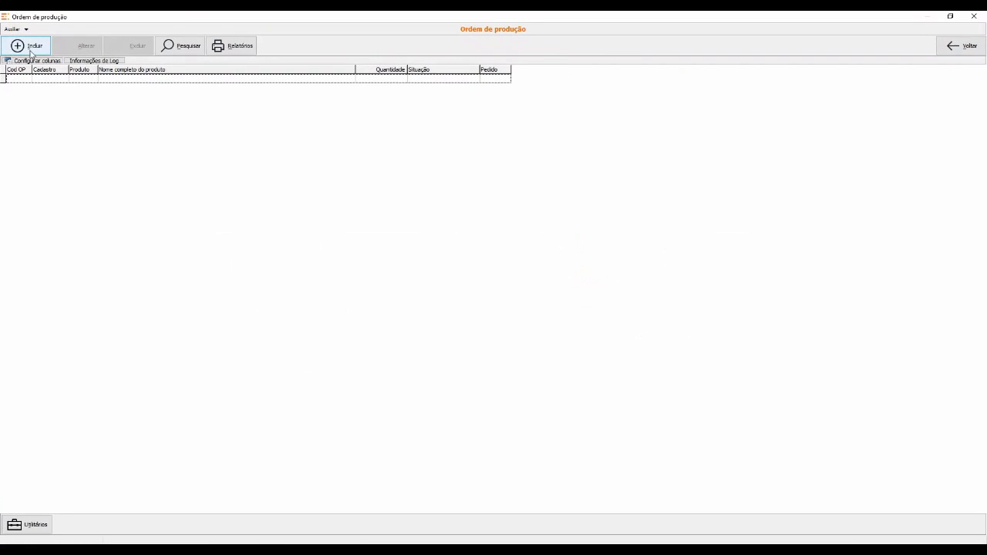
pyautogui.click(30, 48)
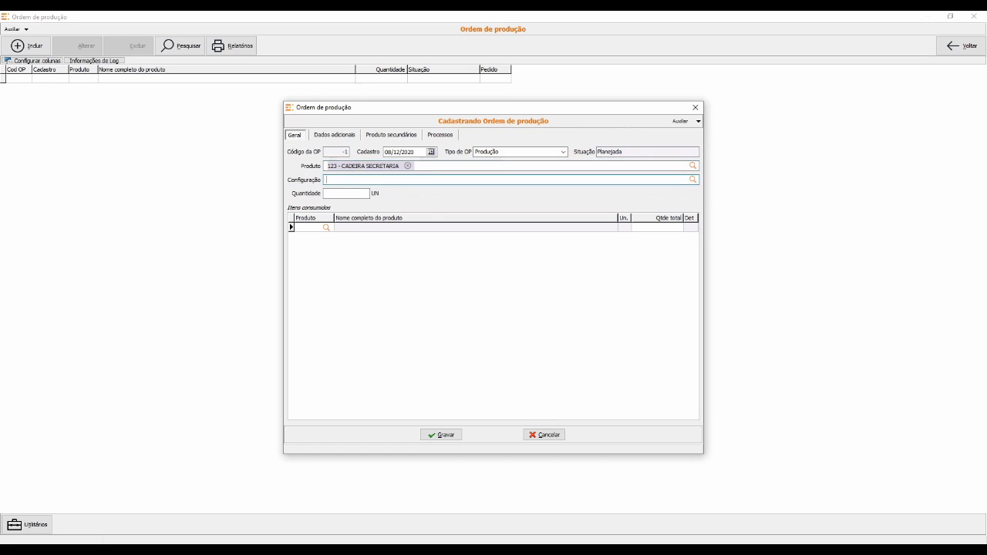
pyautogui.press('Return')
pyautogui.press('Down')
pyautogui.press('Down')
pyautogui.press('Return')
pyautogui.press('Down')
pyautogui.press('Down')
pyautogui.press('Up')
pyautogui.press('Return')
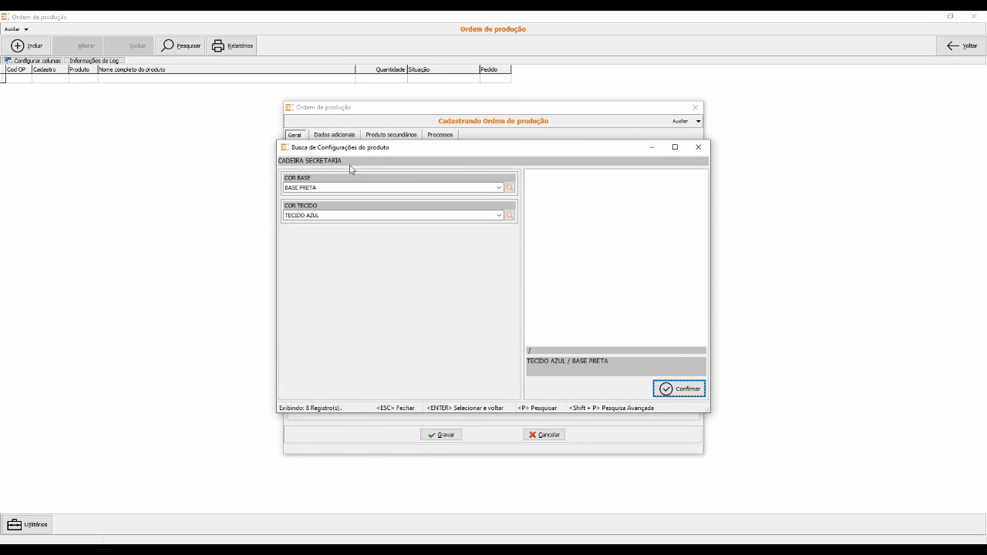
pyautogui.press('Return')
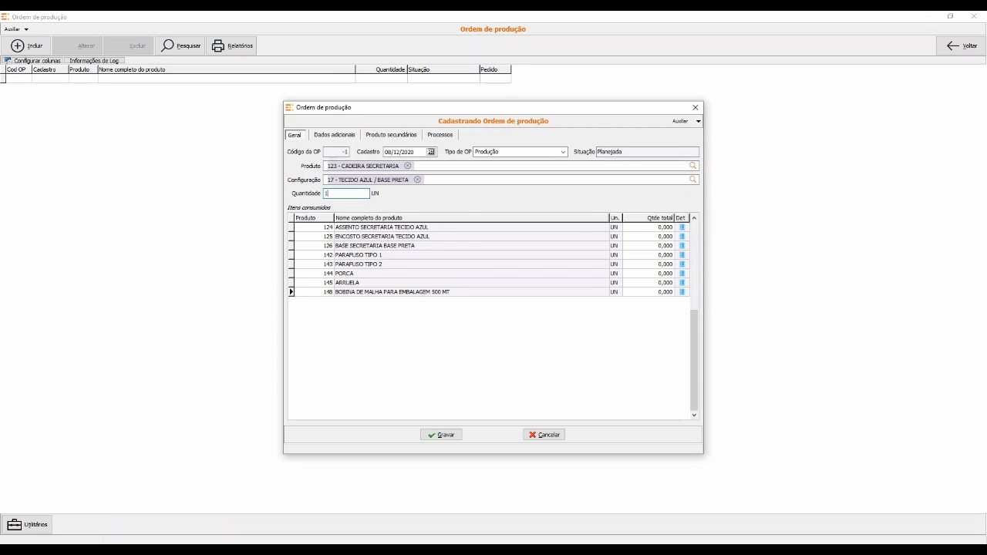
pyautogui.write('10')
pyautogui.press('Return')
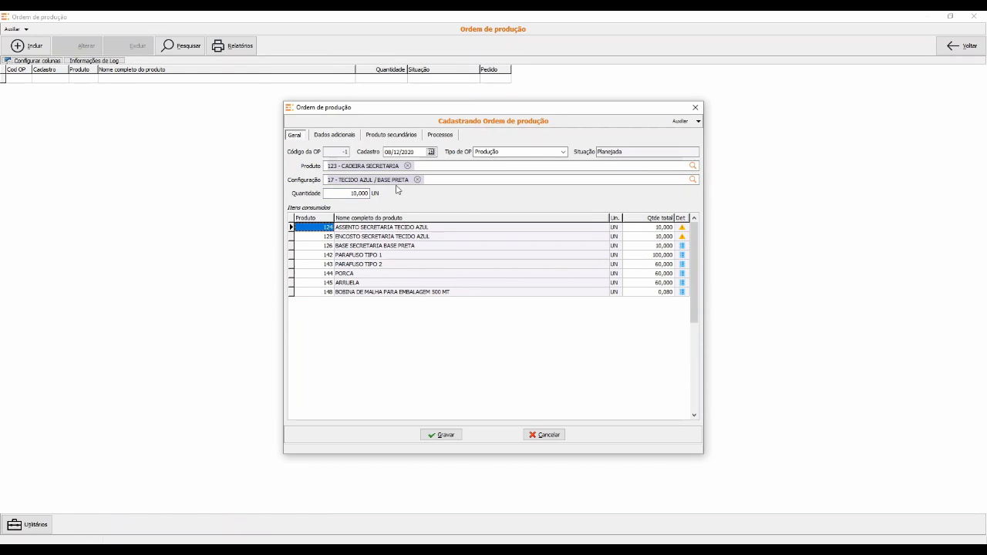
# Review the consumed items of the CADEIRA SECRETARIA order and their total quantities.
pyautogui.click(335, 252)
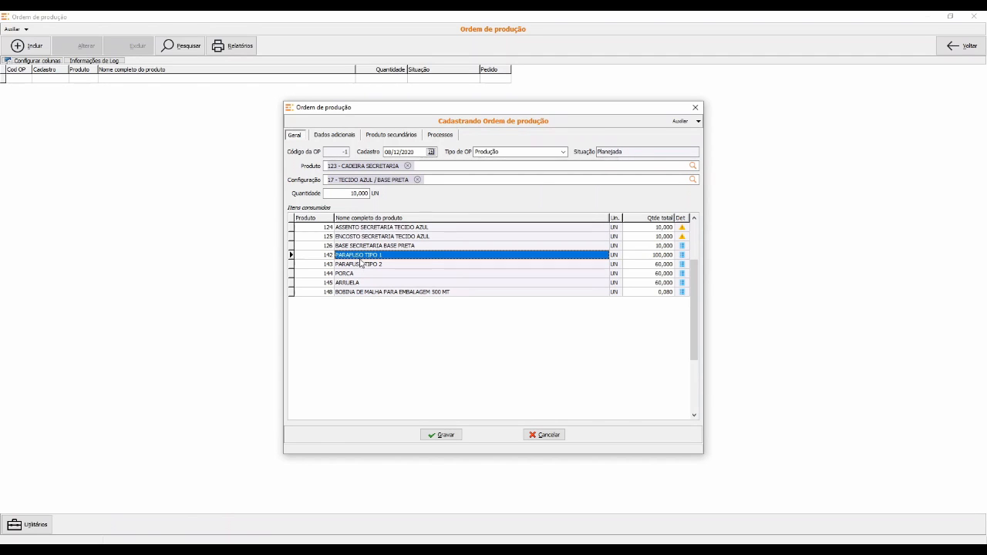
pyautogui.click(391, 266)
pyautogui.click(382, 274)
pyautogui.click(369, 283)
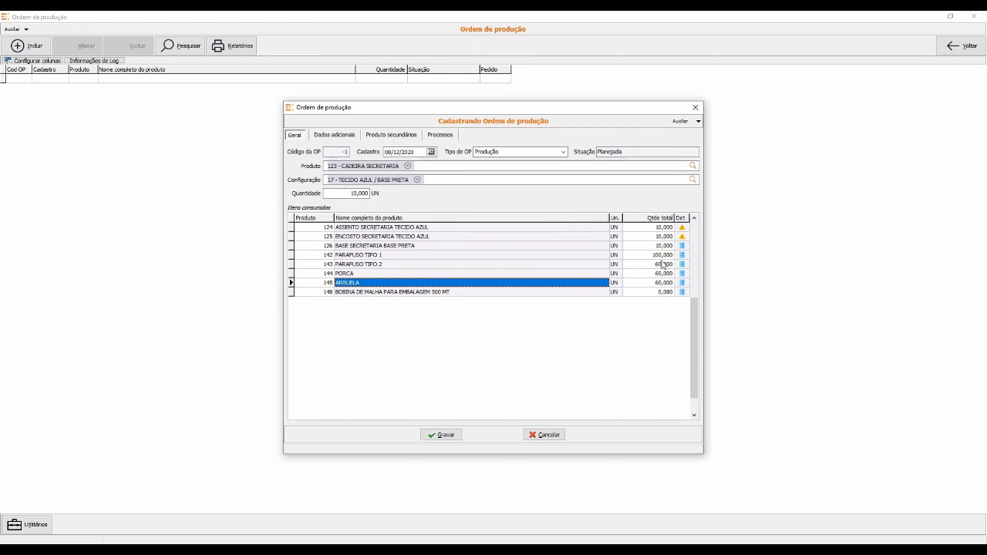
pyautogui.click(361, 194)
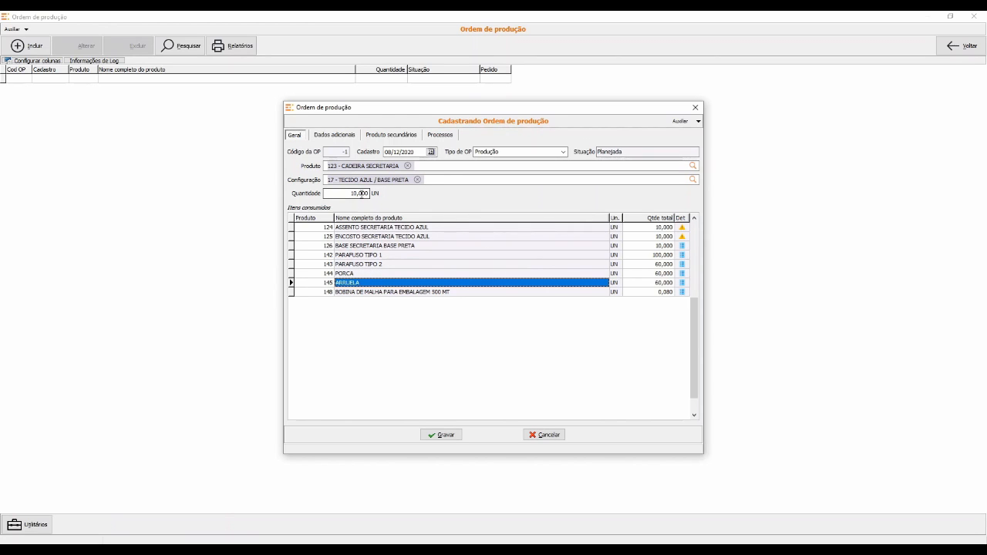
pyautogui.click(358, 291)
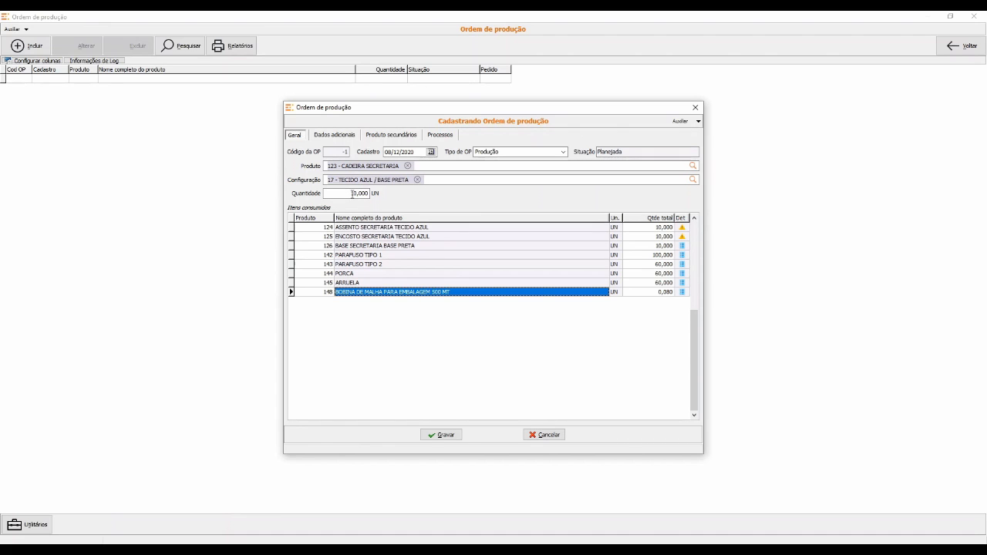
pyautogui.click(366, 253)
pyautogui.click(668, 230)
pyautogui.click(669, 237)
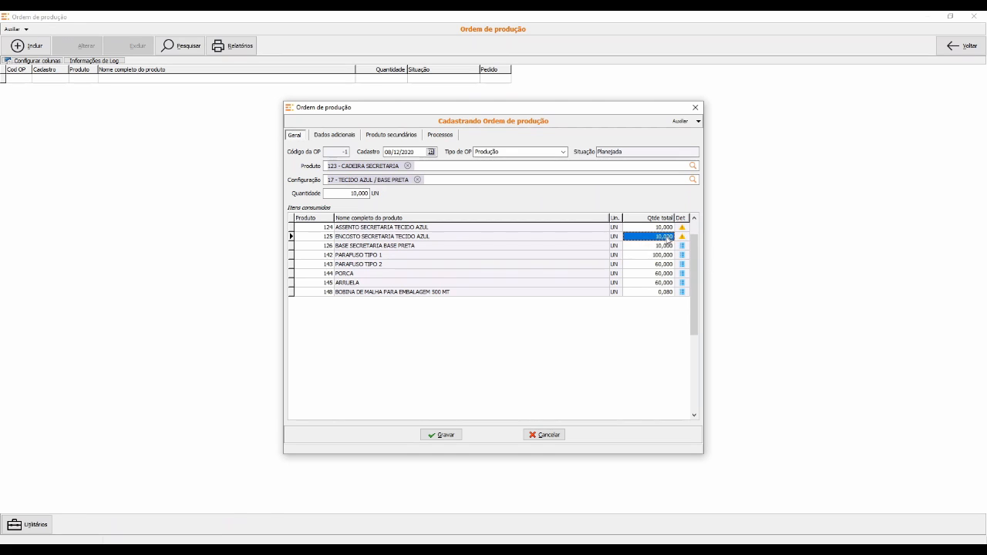
# Assign lot OP.417 to the ASSENTO SECRETARIA TECIDO AZUL item for the full quantity of 10.
pyautogui.click(683, 230)
pyautogui.click(345, 297)
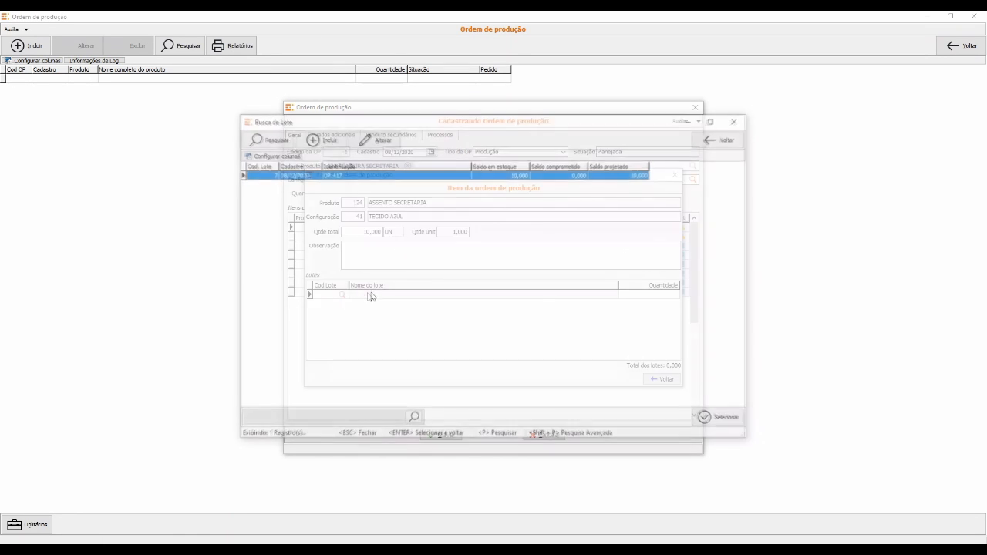
pyautogui.click(719, 419)
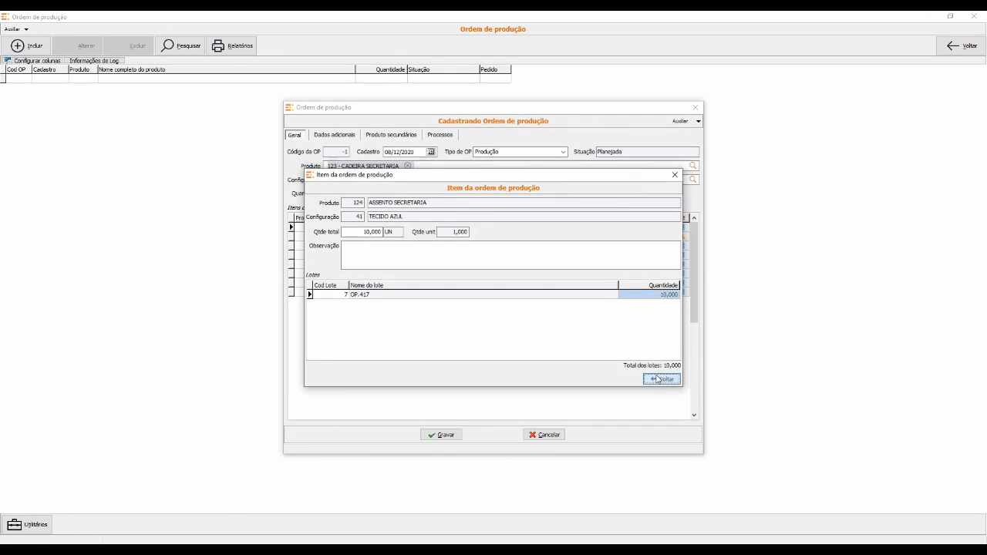
pyautogui.click(662, 379)
# Assign lot OP.415 to the ENCOSTO SECRETARIA TECIDO AZUL item for the full quantity of 10.
pyautogui.moveTo(683, 240)
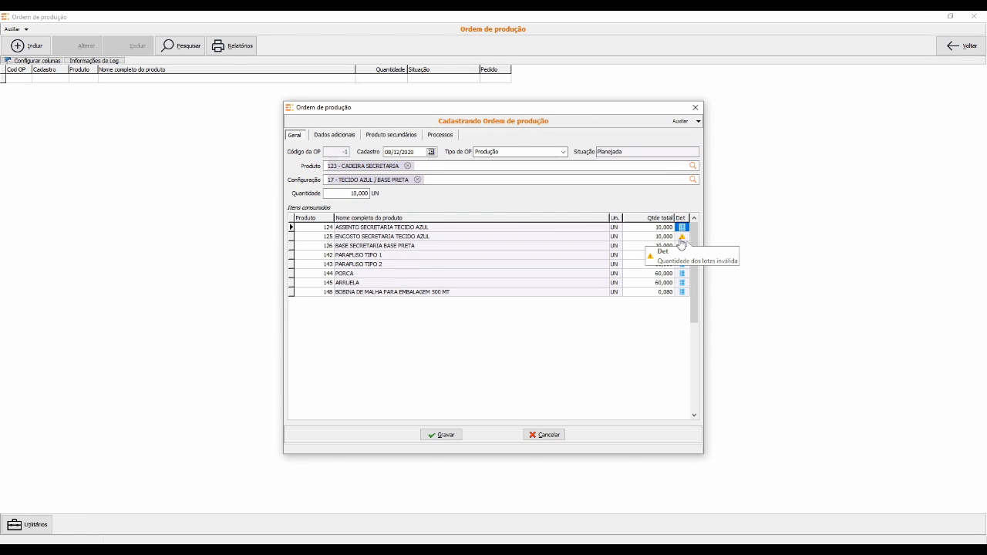
pyautogui.click(683, 240)
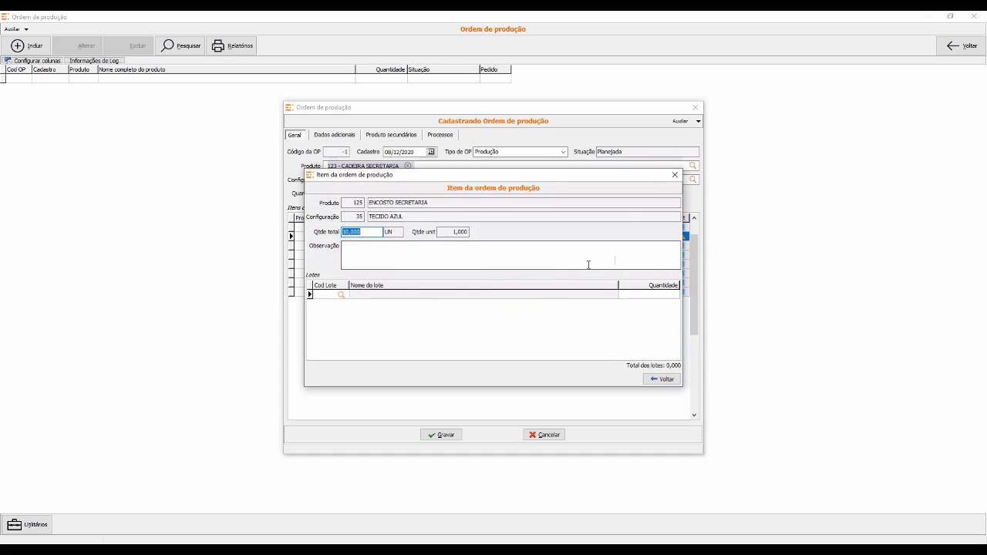
pyautogui.click(340, 296)
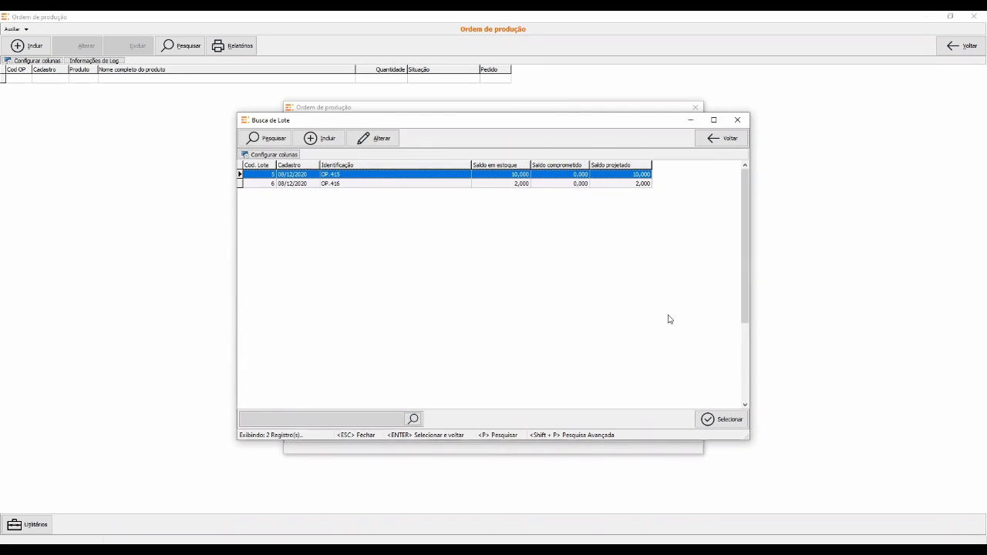
pyautogui.click(726, 422)
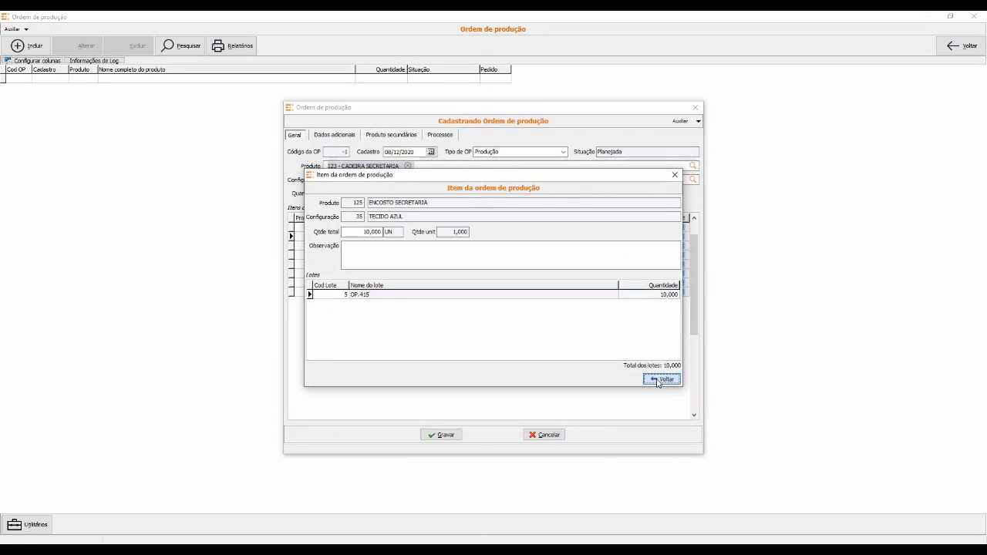
pyautogui.click(659, 376)
# Save the production order for 10 CADEIRA SECRETARIA, finalize its production, and close the production orders.
pyautogui.click(441, 436)
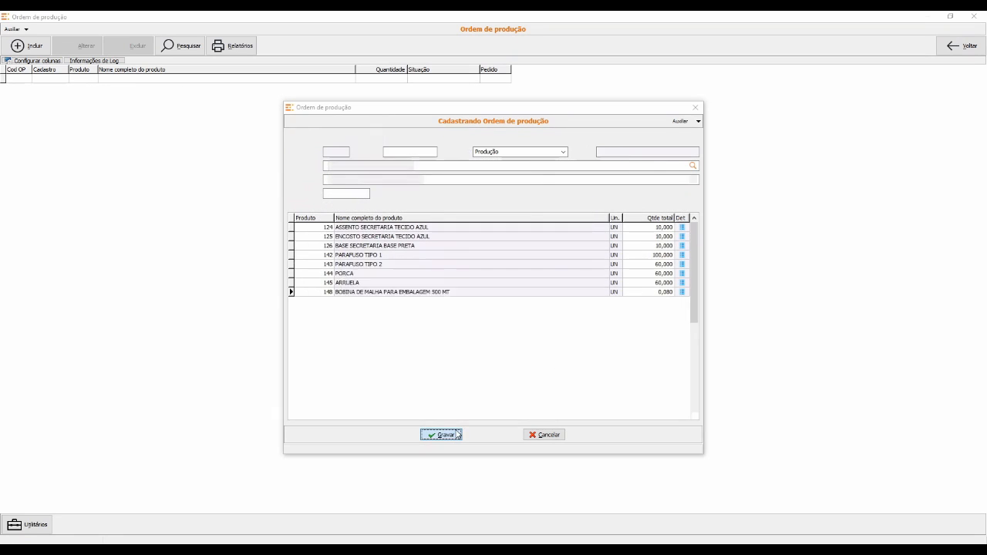
pyautogui.click(29, 525)
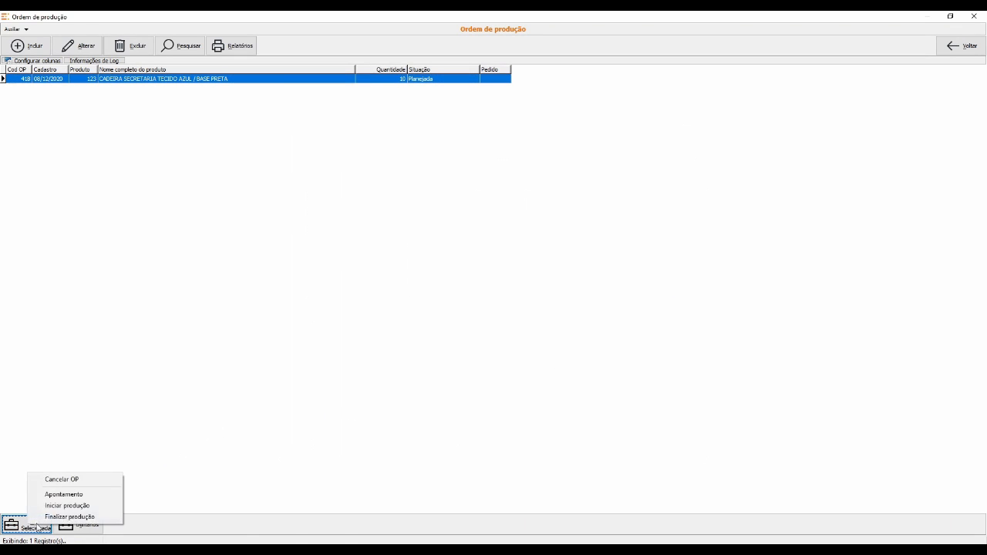
pyautogui.click(65, 517)
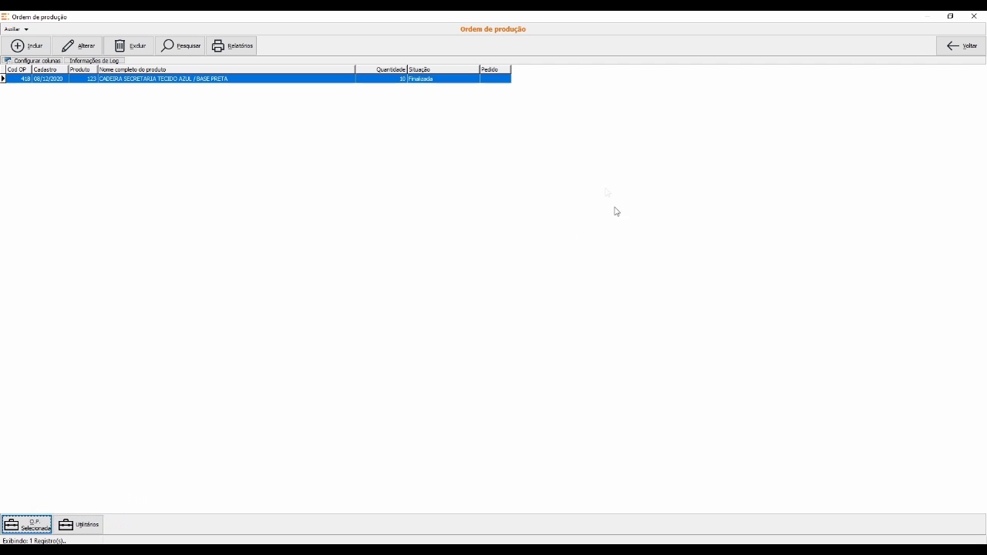
pyautogui.click(974, 17)
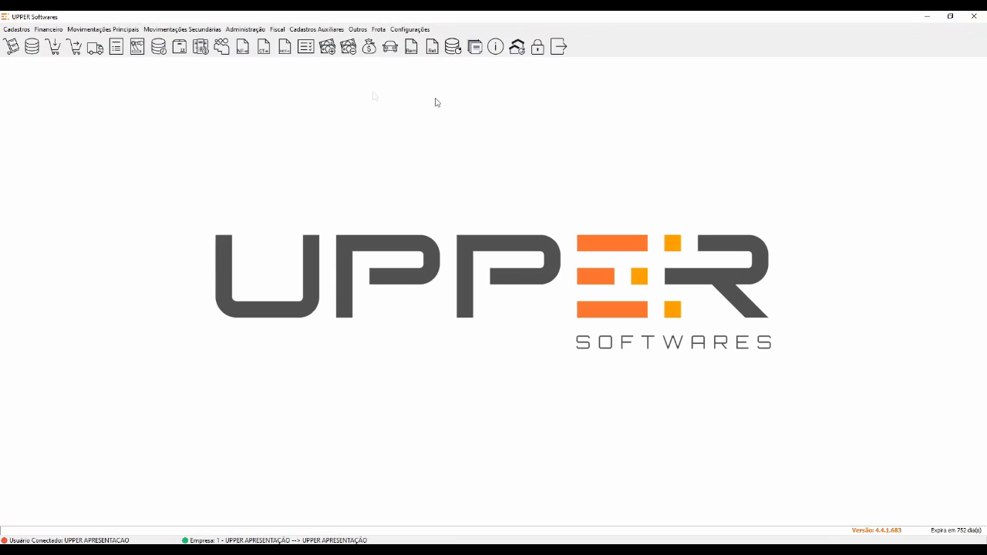
# List the product stock movements for the period starting 08/12/2020.
pyautogui.click(34, 45)
pyautogui.click(136, 46)
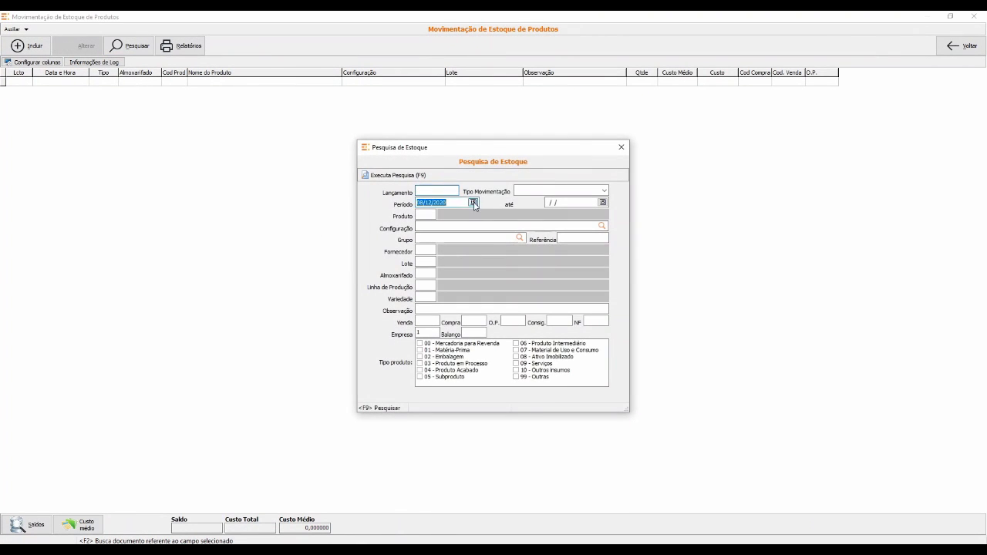
pyautogui.click(410, 183)
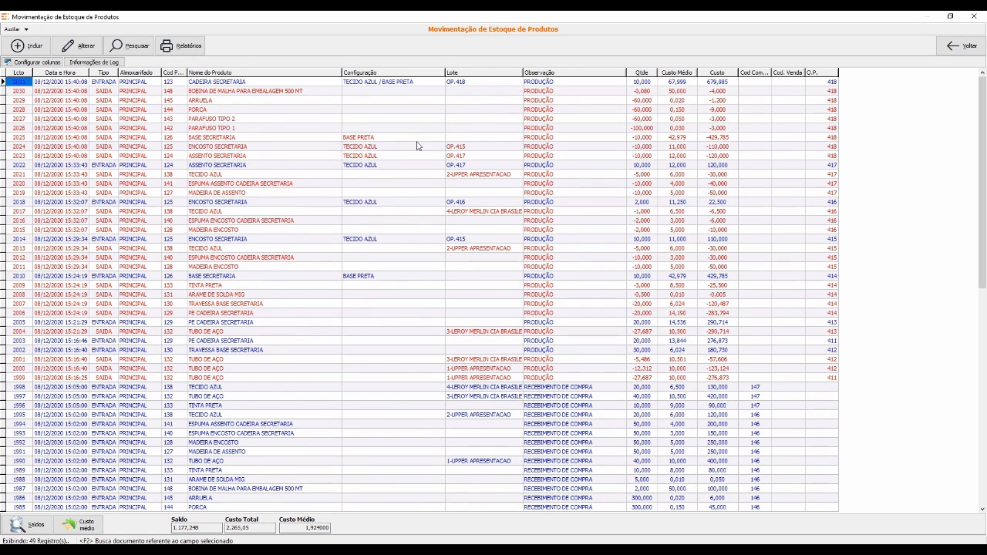
# Examine the costs of the items consumed by production order 418 and of the chair entry it generated.
pyautogui.click(832, 92)
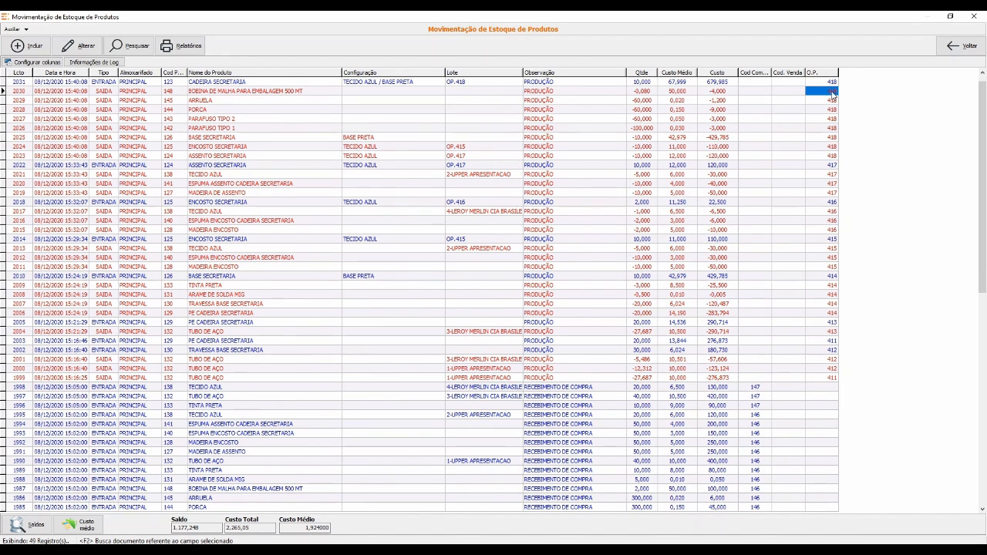
pyautogui.press('Left')
pyautogui.press('Left')
pyautogui.press('Left')
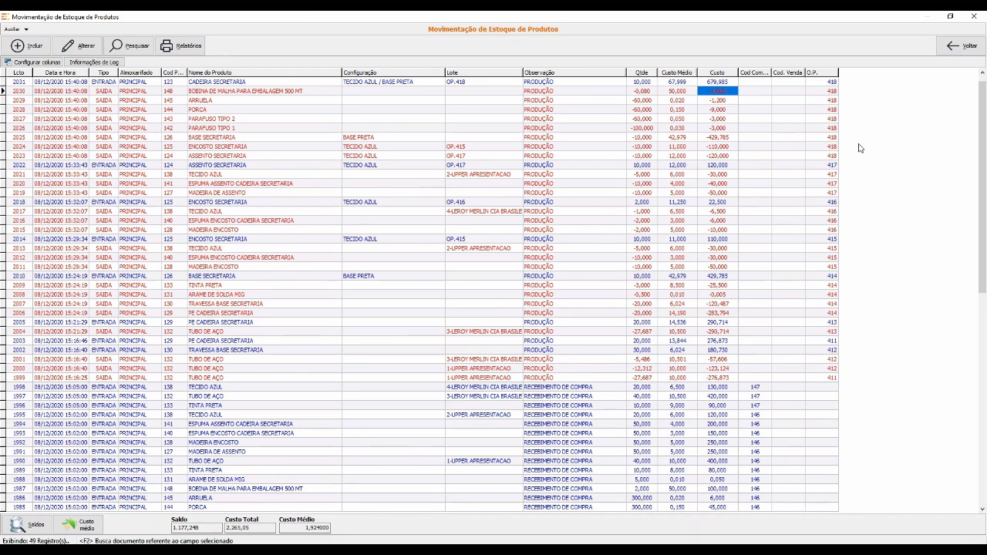
pyautogui.scroll(-6, 860, 148)
pyautogui.scroll(6, 860, 148)
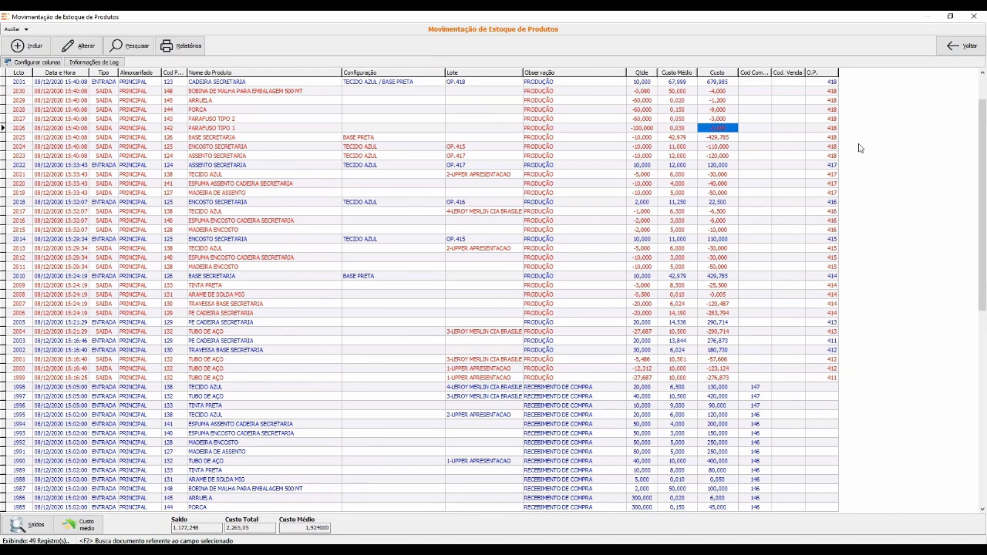
pyautogui.scroll(1, 861, 148)
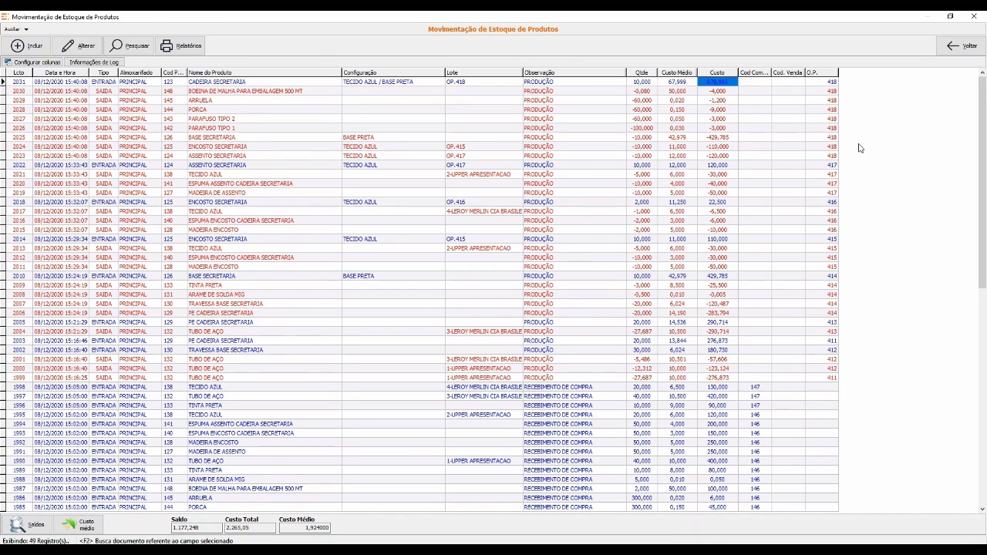
pyautogui.press('Left')
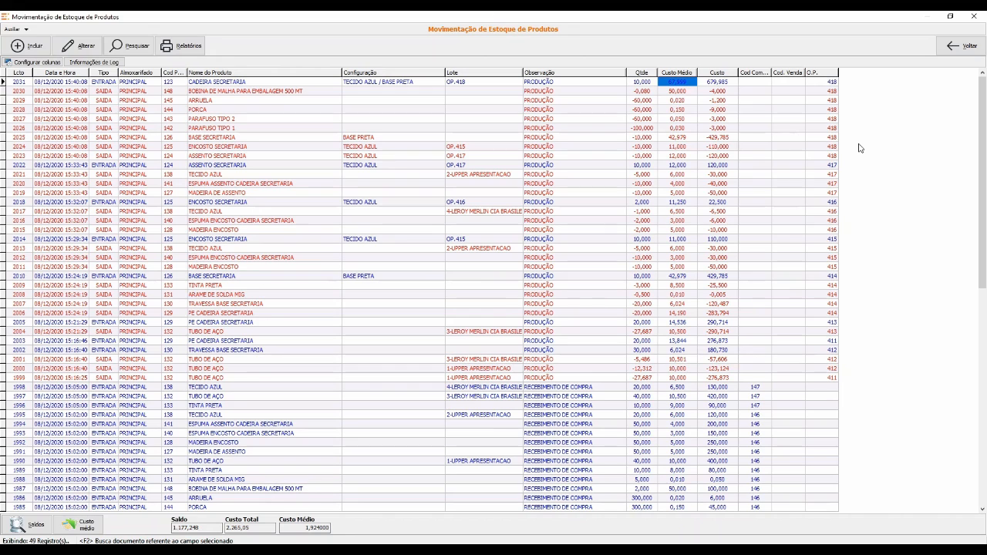
# Check the lot, configuration and average cost of the CADEIRA SECRETARIA entry, and close the stock movements.
pyautogui.click(474, 85)
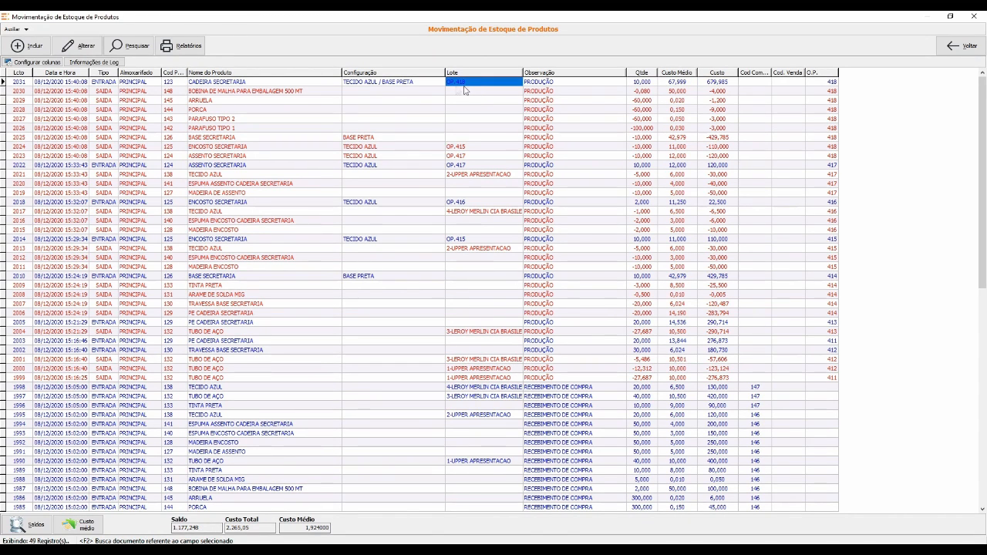
pyautogui.click(256, 82)
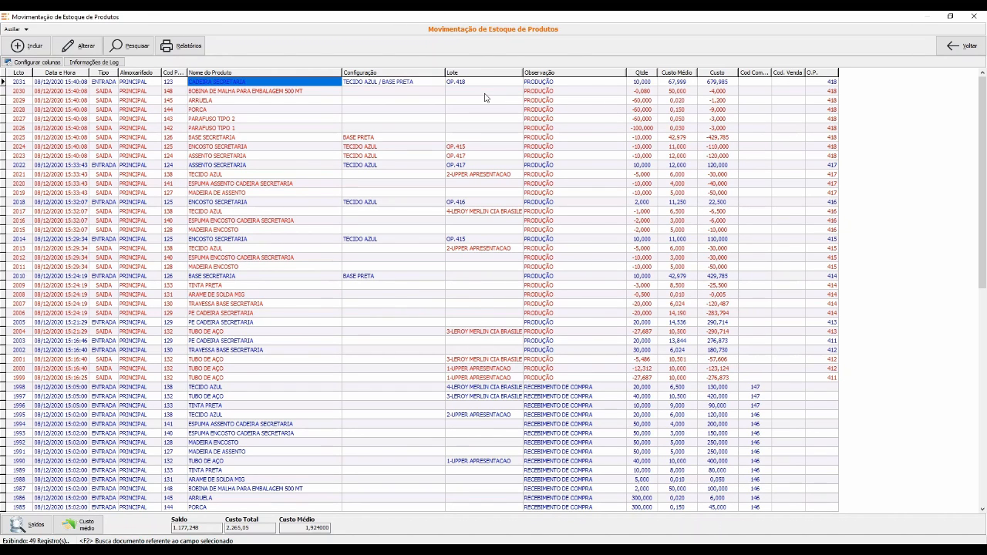
pyautogui.press('Right')
pyautogui.press('Right')
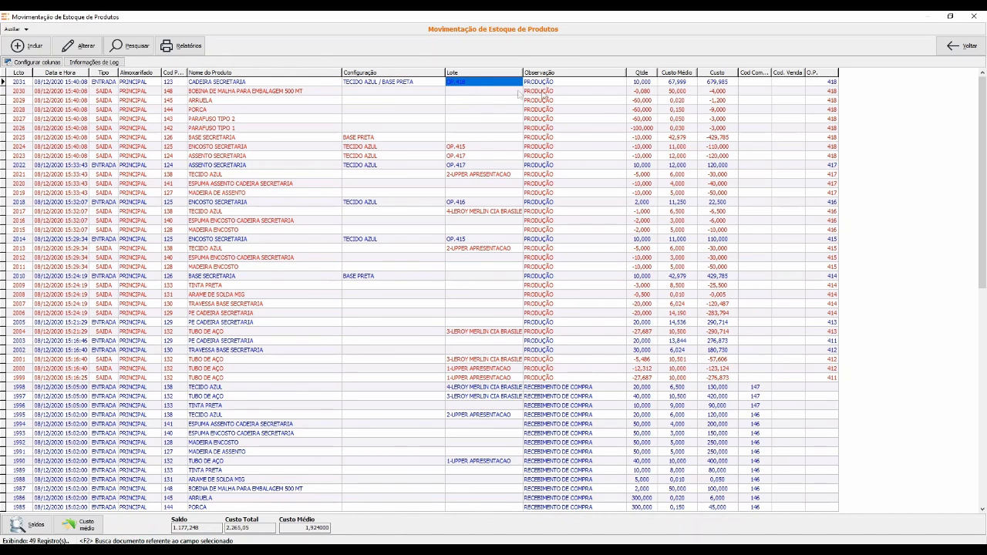
pyautogui.click(685, 83)
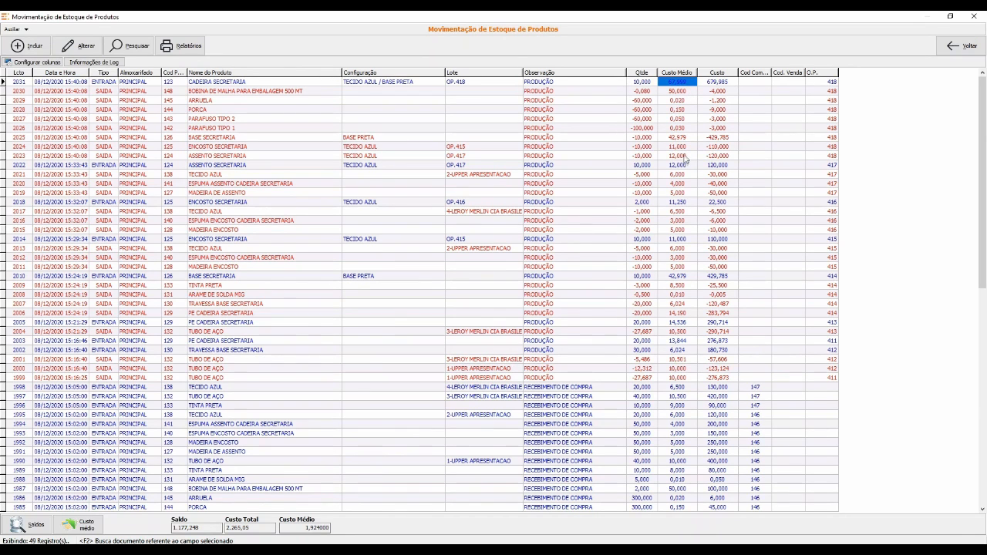
pyautogui.press('Escape')
# Start a new production order for ASSENTO SECRETARIA with the TECIDO AZUL configuration and a quantity of 2.
pyautogui.click(137, 44)
pyautogui.click(27, 45)
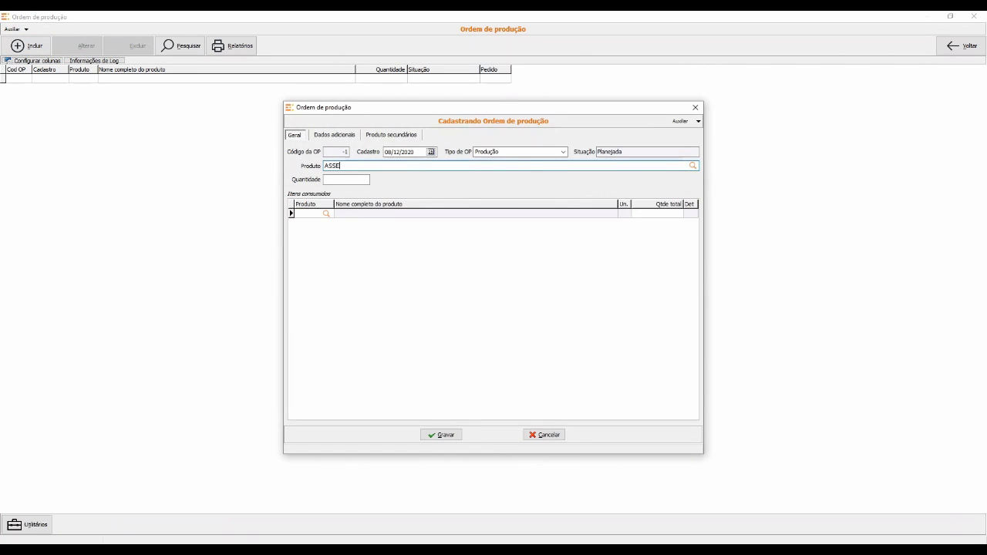
pyautogui.press('Return')
pyautogui.press('Down')
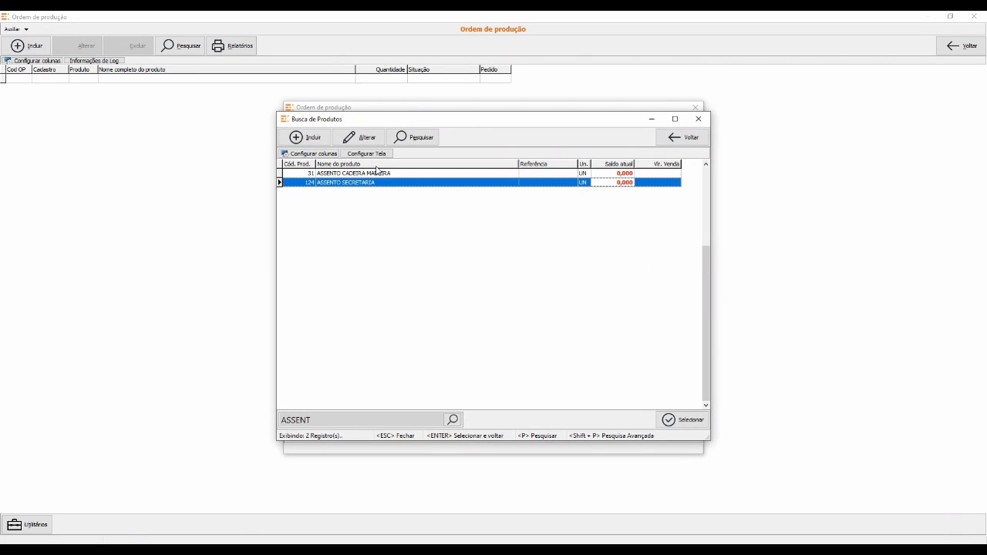
pyautogui.press('Return')
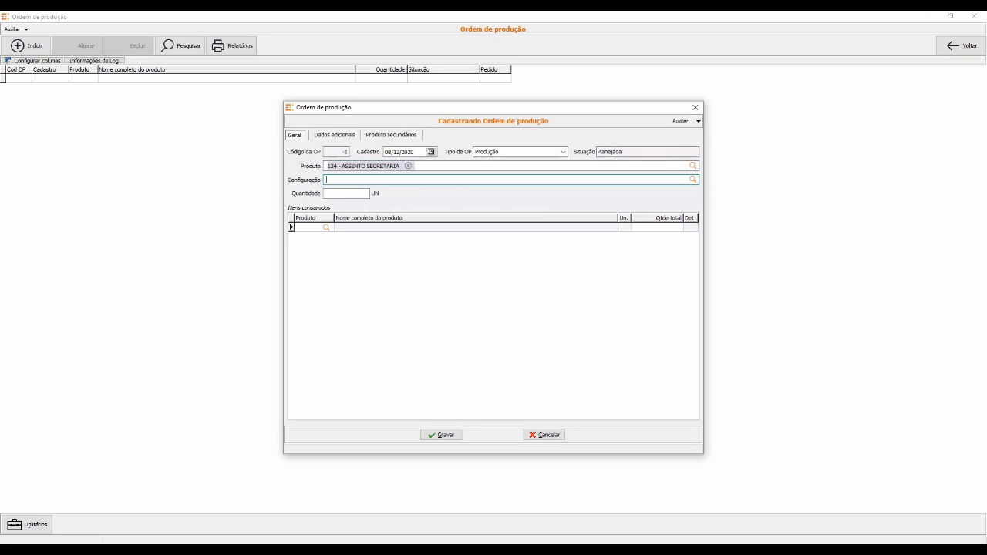
pyautogui.press('Return')
pyautogui.press('Down')
pyautogui.press('Down')
pyautogui.press('Down')
pyautogui.press('Down')
pyautogui.press('Down')
pyautogui.press('Down')
pyautogui.press('Return')
pyautogui.write('2')
pyautogui.press('Tab')
# Assign the lot 4-LEROY MERLIN to the TECIDO AZUL item consumed by the ASSENTO SECRETARIA order.
pyautogui.click(683, 246)
pyautogui.doubleClick(613, 281)
pyautogui.press('Down')
pyautogui.press('Return')
pyautogui.click(662, 379)
# Save the ASSENTO SECRETARIA production order and finalize its production.
pyautogui.click(456, 438)
pyautogui.click(31, 524)
pyautogui.click(58, 516)
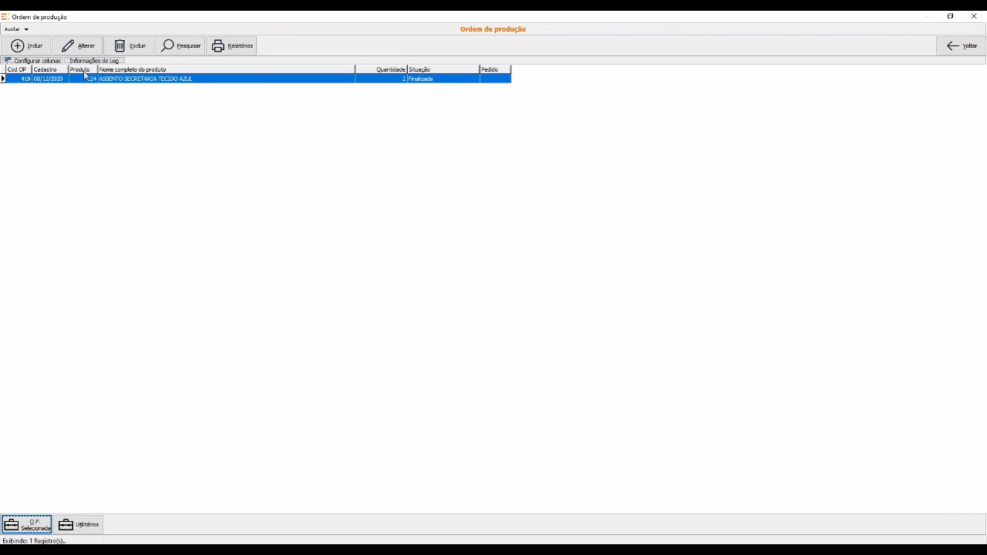
# Start a new production order for CADEIRA SECRETARIA with the TECIDO AZUL / BASE PRETA configuration and a quantity of 2.
pyautogui.click(27, 46)
pyautogui.write('CAD')
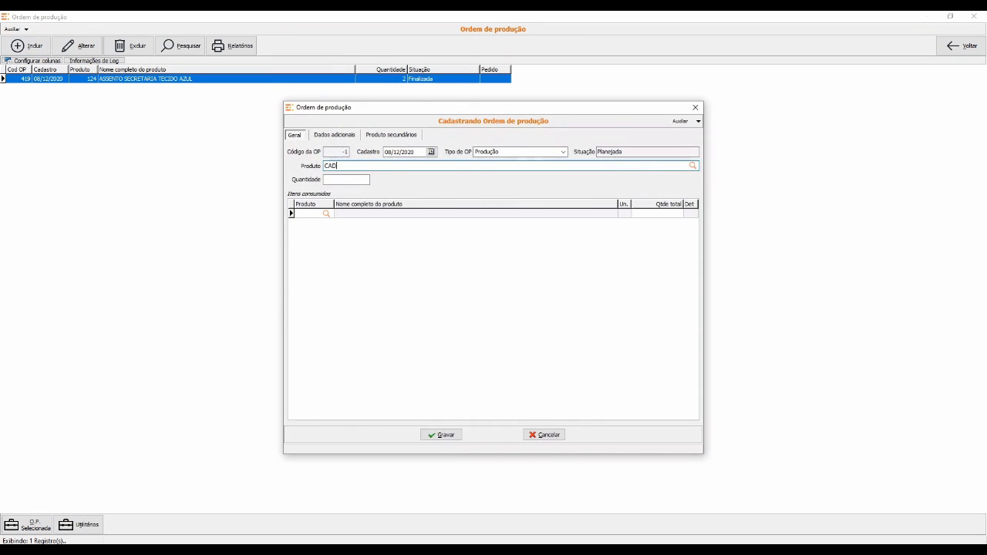
pyautogui.press('Return')
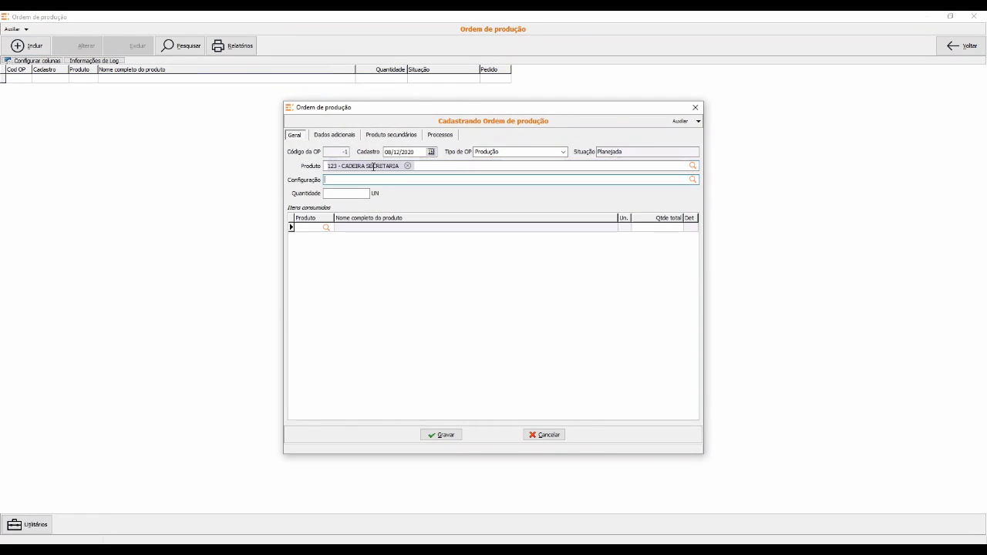
pyautogui.press('Return')
pyautogui.press('Return')
pyautogui.write('2')
pyautogui.press('Tab')
# Assign lot OP.419 to the ASSENTO SECRETARIA TECIDO AZUL item for the full quantity of 2.
pyautogui.click(685, 229)
pyautogui.click(675, 174)
pyautogui.click(683, 229)
pyautogui.doubleClick(332, 296)
pyautogui.click(721, 419)
pyautogui.click(651, 380)
# Assign lot OP.416 to the ENCOSTO SECRETARIA TECIDO AZUL item for the full quantity of 2.
pyautogui.click(684, 236)
pyautogui.doubleClick(331, 296)
pyautogui.click(721, 419)
pyautogui.click(652, 380)
# Save the production order for 2 CADEIRA SECRETARIA and try to finalize its production.
pyautogui.click(441, 434)
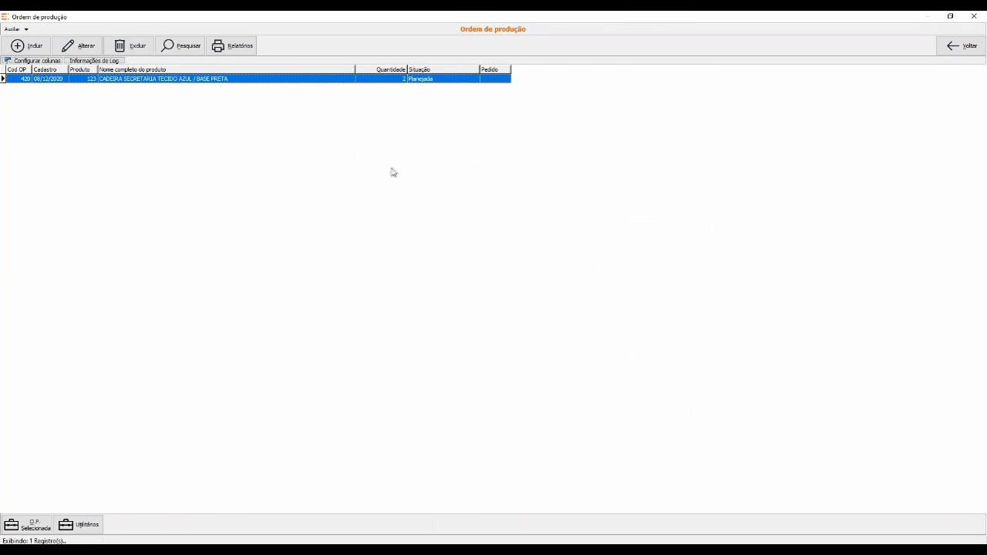
pyautogui.click(27, 524)
pyautogui.click(69, 516)
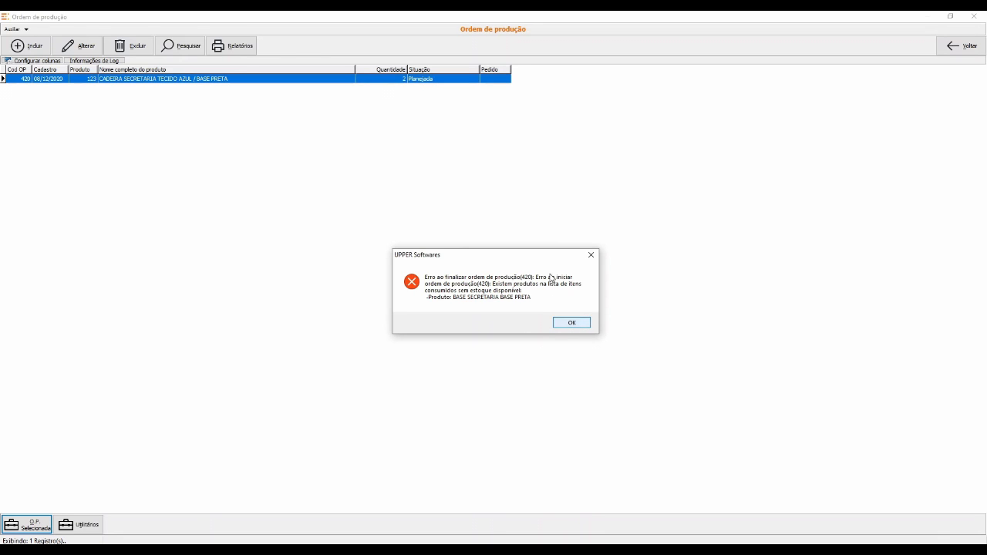
pyautogui.click(571, 323)
# Start a new production order for BASE SECRETARIA with the BASE PRETA configuration and a quantity of 2.
pyautogui.click(27, 45)
pyautogui.write('BASE')
pyautogui.press('Return')
pyautogui.press('Down')
pyautogui.press('Down')
pyautogui.press('Down')
pyautogui.press('Return')
pyautogui.press('Return')
pyautogui.press('Return')
pyautogui.write('2')
pyautogui.press('Tab')
# Save the BASE SECRETARIA production order and finalize its production.
pyautogui.click(441, 435)
pyautogui.click(27, 524)
pyautogui.click(76, 516)
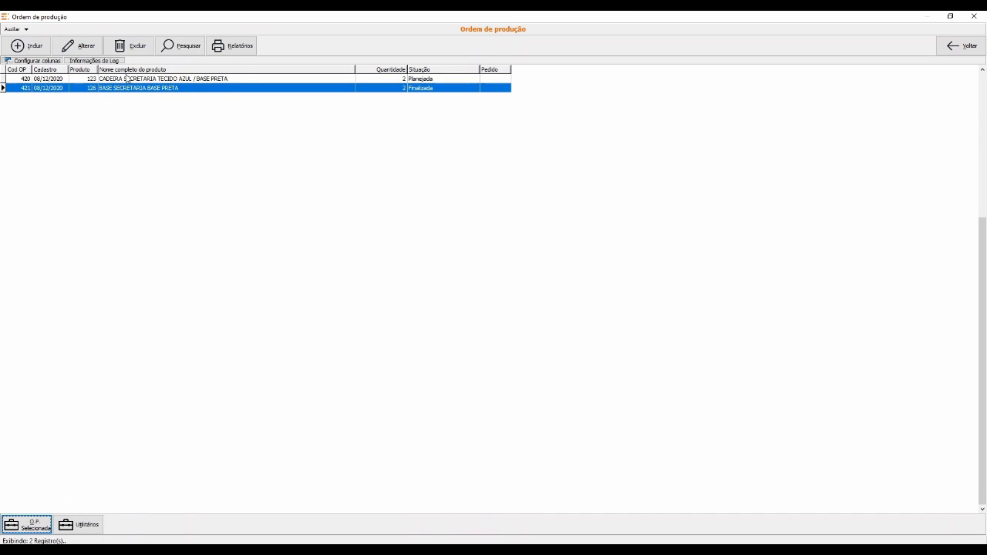
# Finalize the planned CADEIRA SECRETARIA production order 420 and close the production orders.
pyautogui.click(126, 79)
pyautogui.click(27, 524)
pyautogui.click(91, 516)
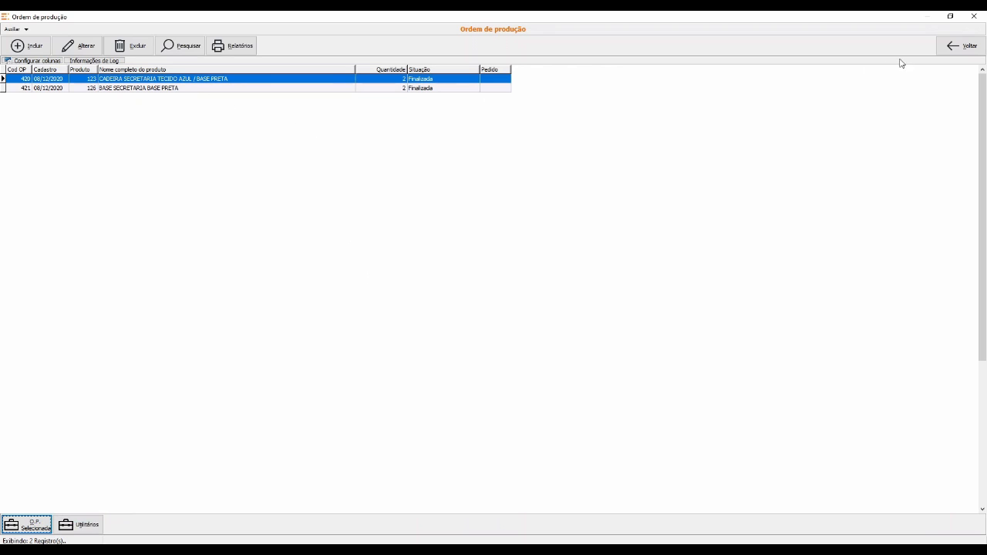
pyautogui.click(963, 46)
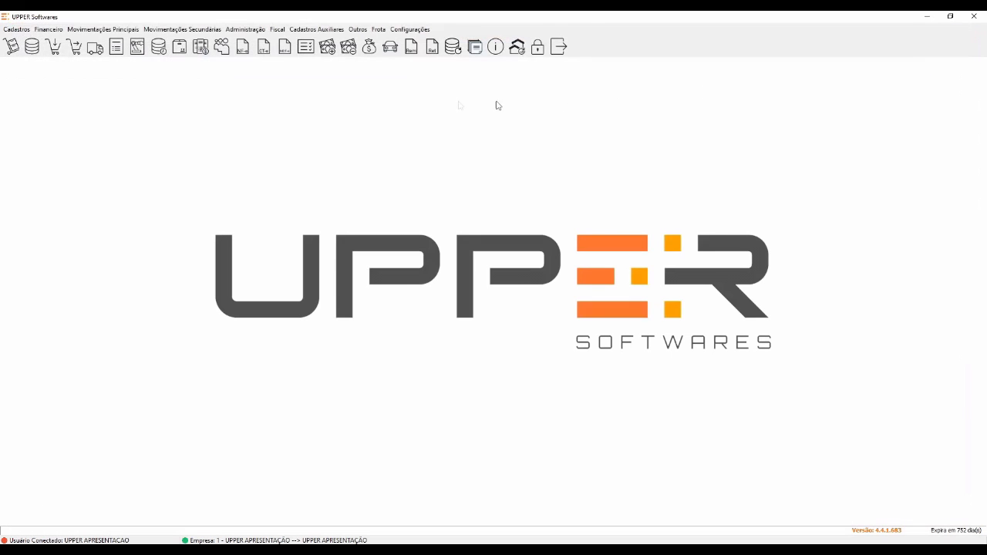
# List the updated product stock movements for the period starting 08/12/2020.
pyautogui.click(33, 47)
pyautogui.click(129, 46)
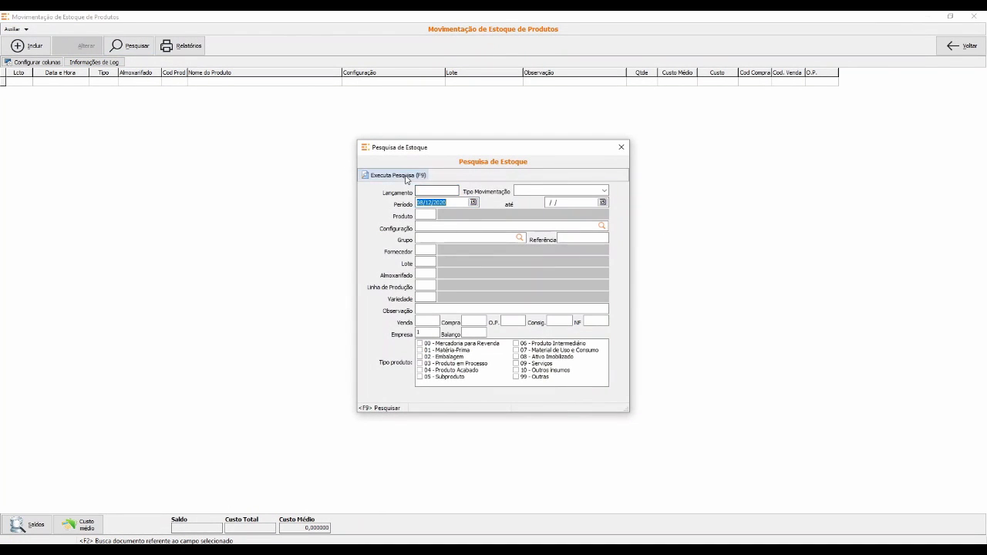
pyautogui.click(407, 176)
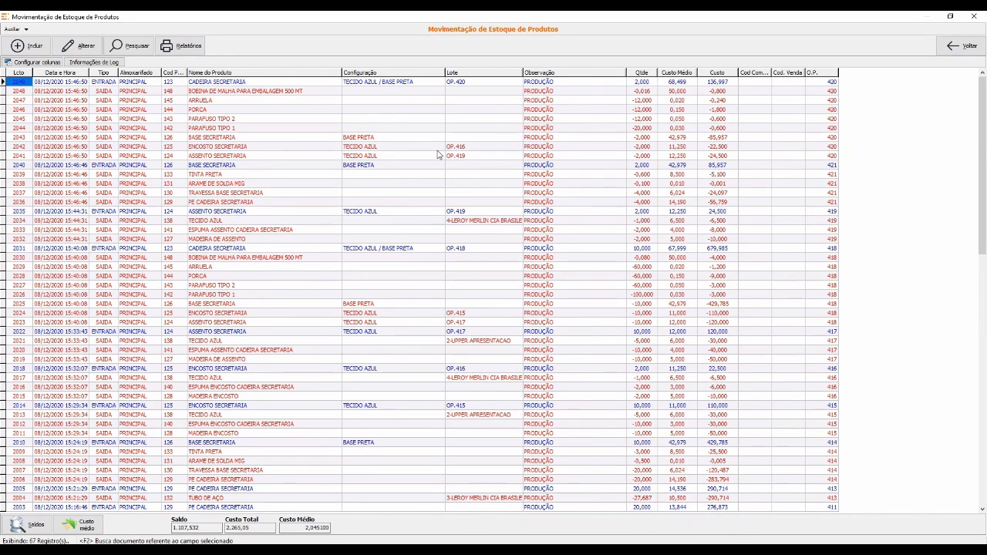
# Examine the movements of the newly produced base, seat and chair, including the lot of the chair from order 420.
pyautogui.click(228, 166)
pyautogui.click(223, 184)
pyautogui.click(227, 168)
pyautogui.click(229, 208)
pyautogui.click(235, 157)
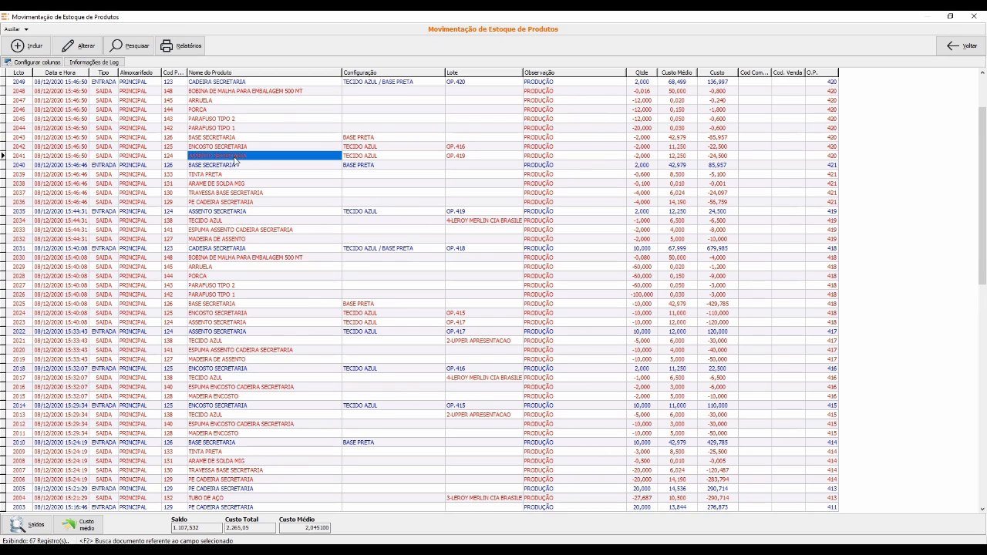
pyautogui.moveTo(234, 158); pyautogui.dragTo(471, 82)
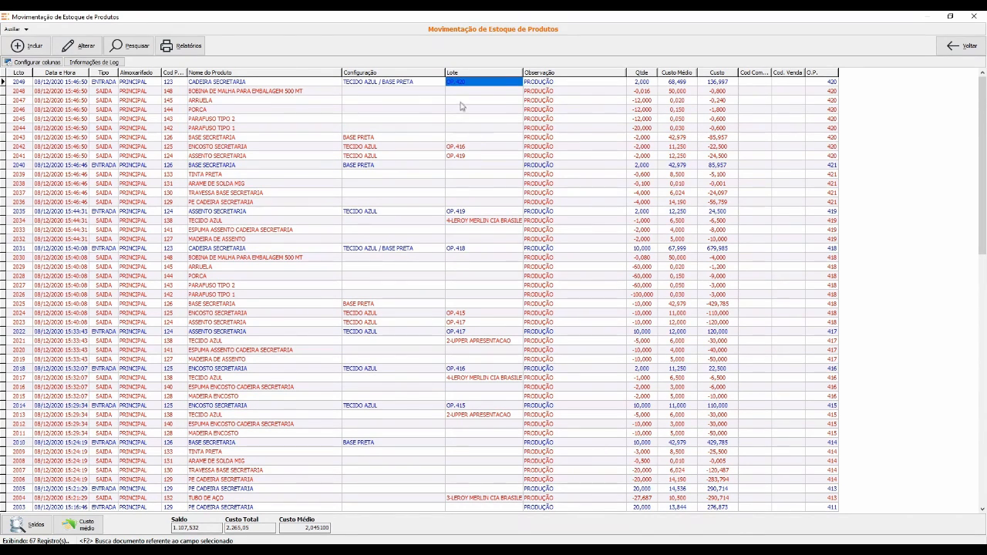
# Filter the stock movements to product 123.
pyautogui.click(133, 47)
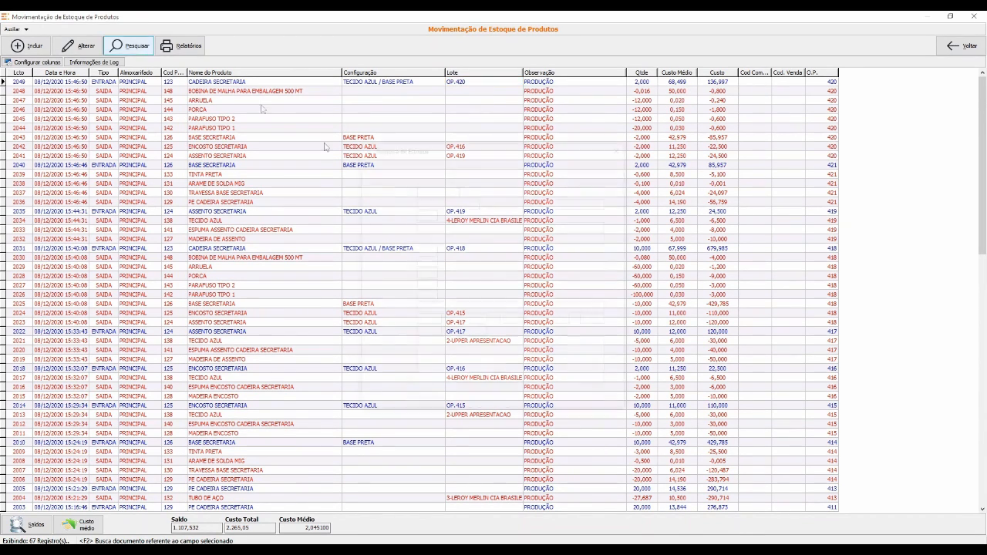
pyautogui.click(425, 215)
pyautogui.write('123')
pyautogui.press('Tab')
pyautogui.press('F9')
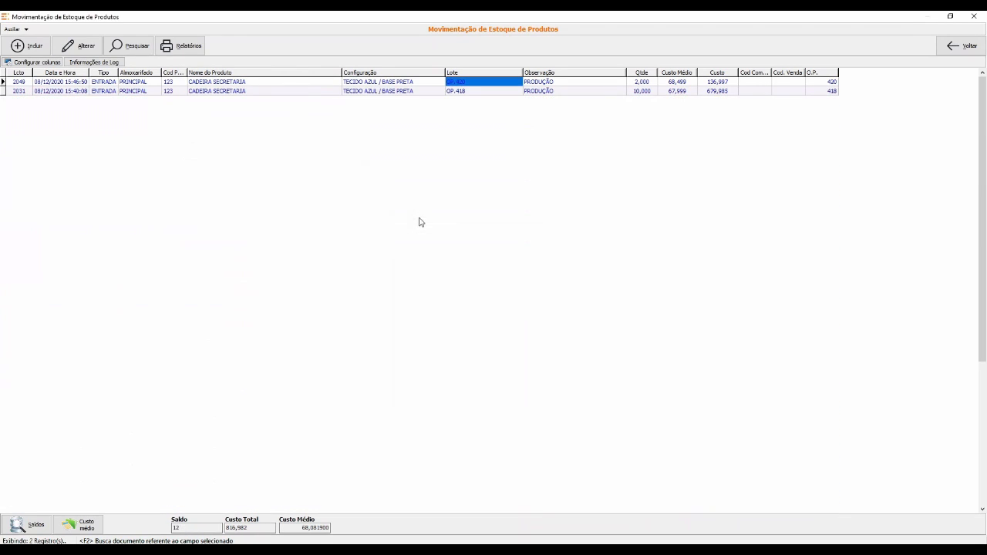
# Compare the lots and average costs of the two CADEIRA SECRETARIA entries, and check the product's overall average cost.
pyautogui.click(438, 92)
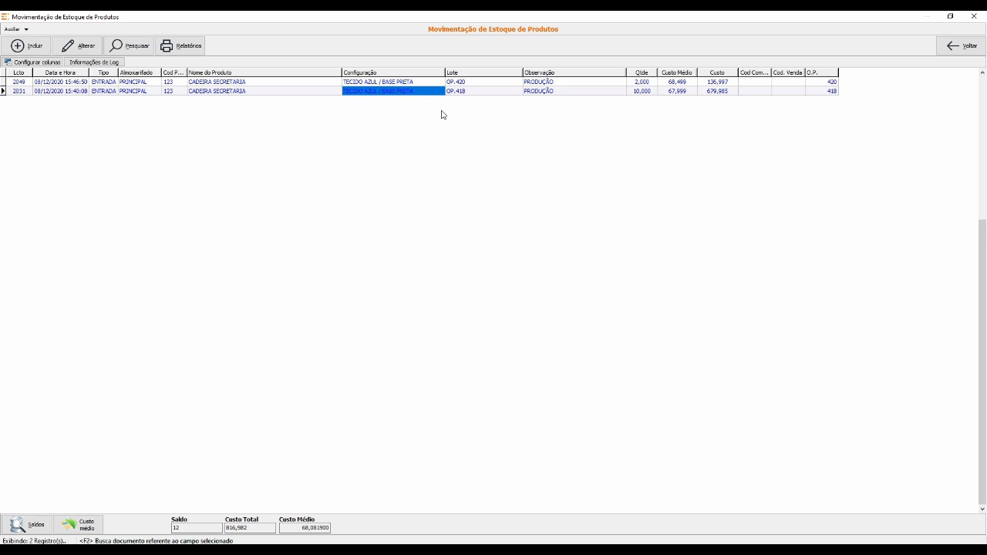
pyautogui.click(474, 91)
pyautogui.click(478, 82)
pyautogui.click(471, 91)
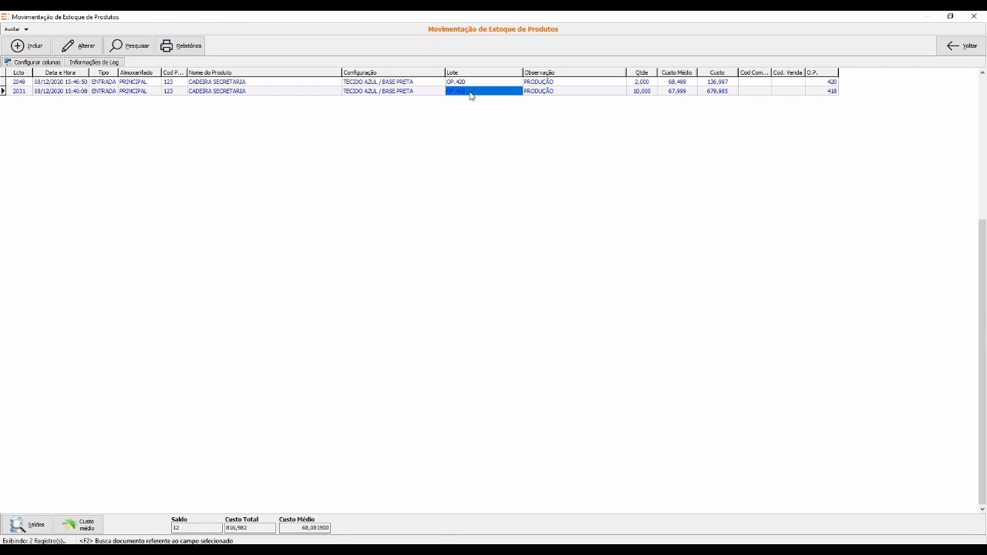
pyautogui.click(685, 92)
pyautogui.click(685, 82)
pyautogui.click(683, 92)
pyautogui.click(315, 527)
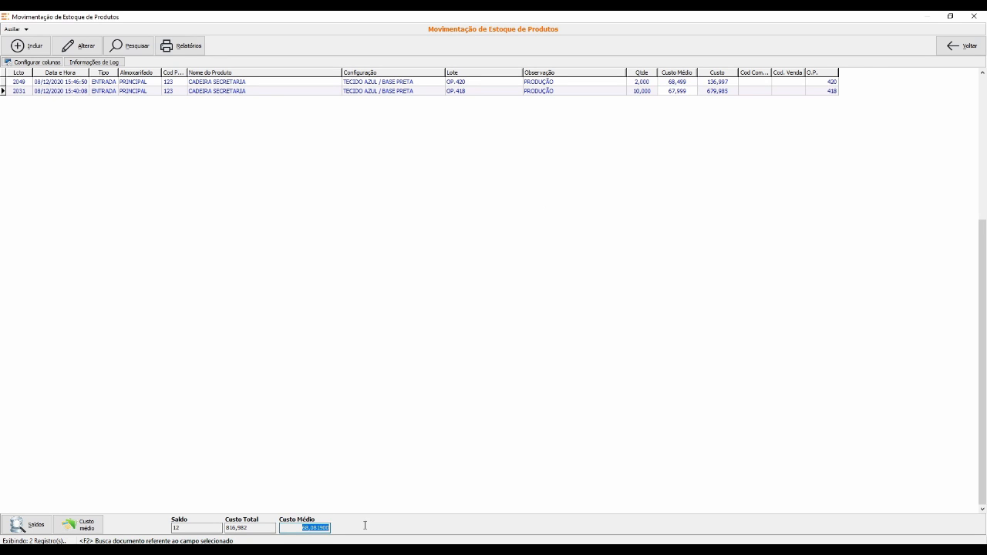
# Check the chair's stock balance, total cost and average cost against the quantities of its two production entries, and close the stock movements.
pyautogui.click(201, 529)
pyautogui.moveTo(263, 528); pyautogui.dragTo(203, 528)
pyautogui.moveTo(297, 530); pyautogui.dragTo(352, 537)
pyautogui.click(642, 92)
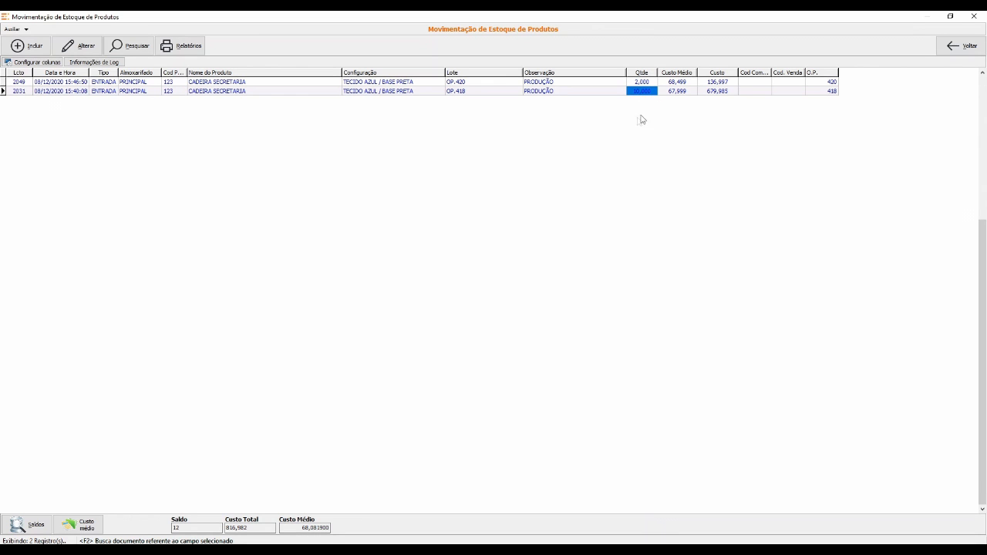
pyautogui.click(641, 83)
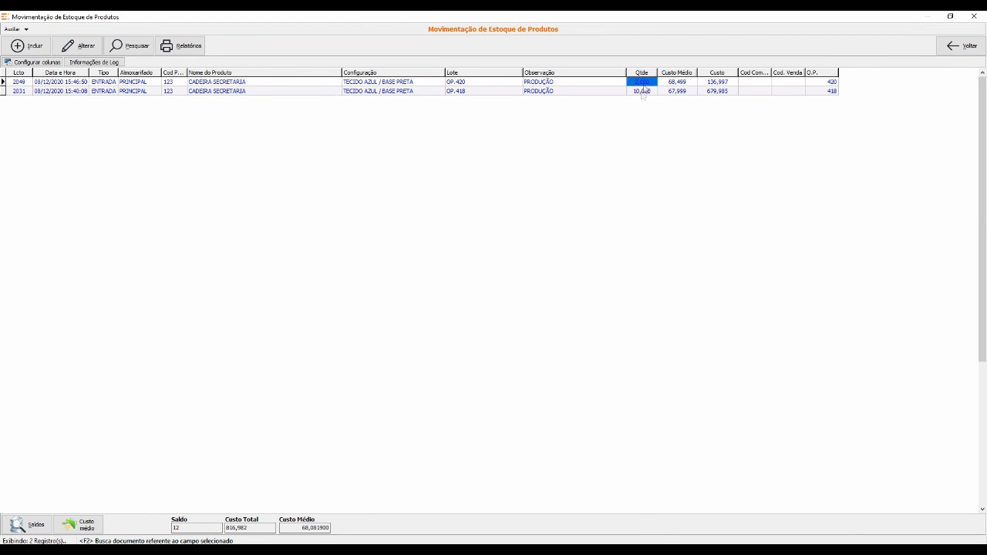
pyautogui.click(958, 48)
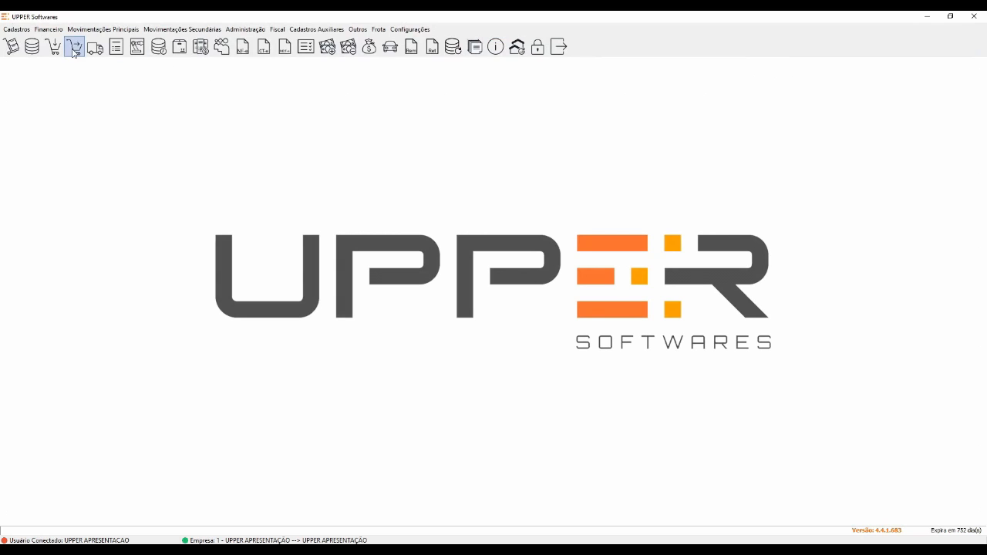
# Start a new product sale and add item 123, CADEIRA SECRETARIA, in the TECIDO AZUL / BASE PRETA configuration.
pyautogui.click(74, 50)
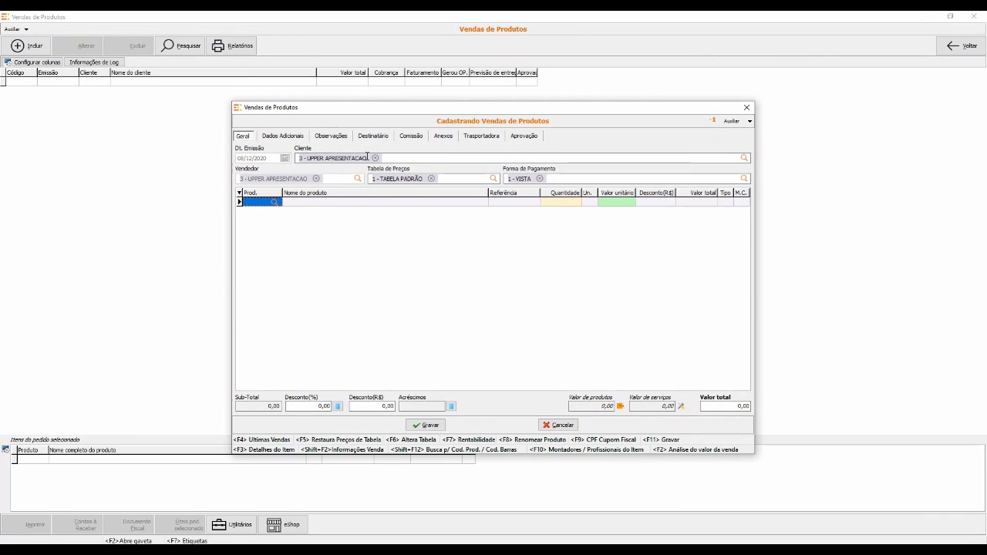
pyautogui.write('12')
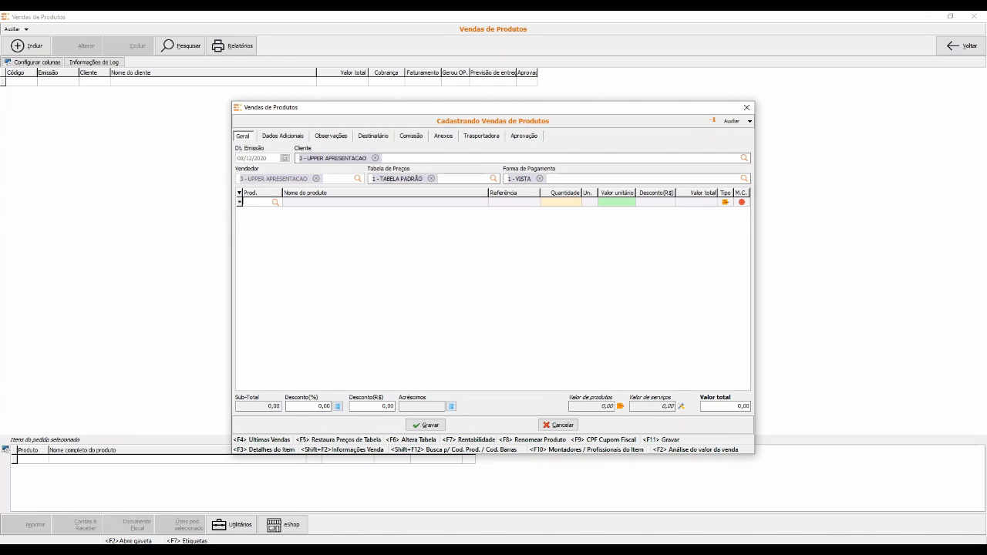
pyautogui.press('Return')
pyautogui.press('Return')
pyautogui.press('Return')
pyautogui.press('Return')
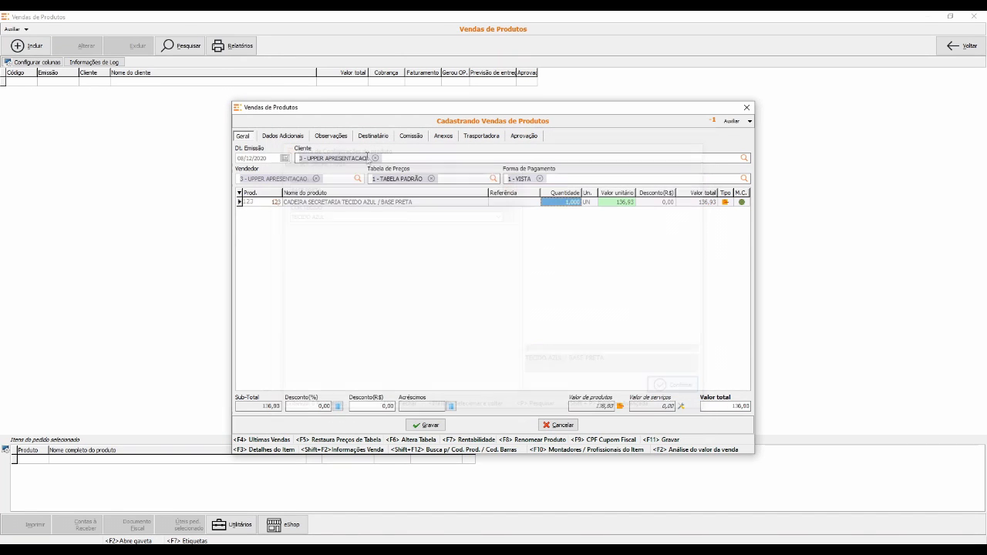
# Set the chair's sale quantity to 5 and save the sale.
pyautogui.write('5')
pyautogui.press('Return')
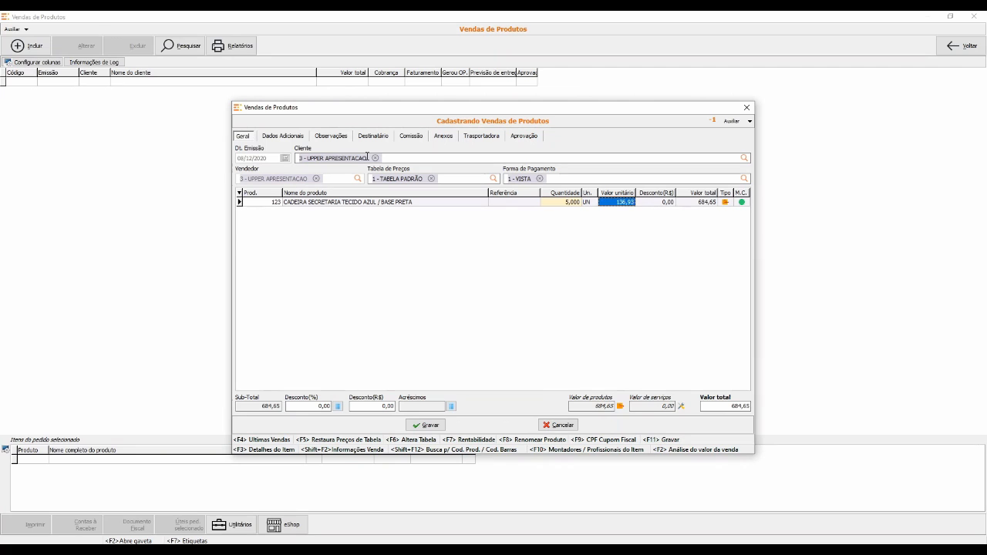
pyautogui.press('F11')
pyautogui.click(644, 314)
pyautogui.click(645, 316)
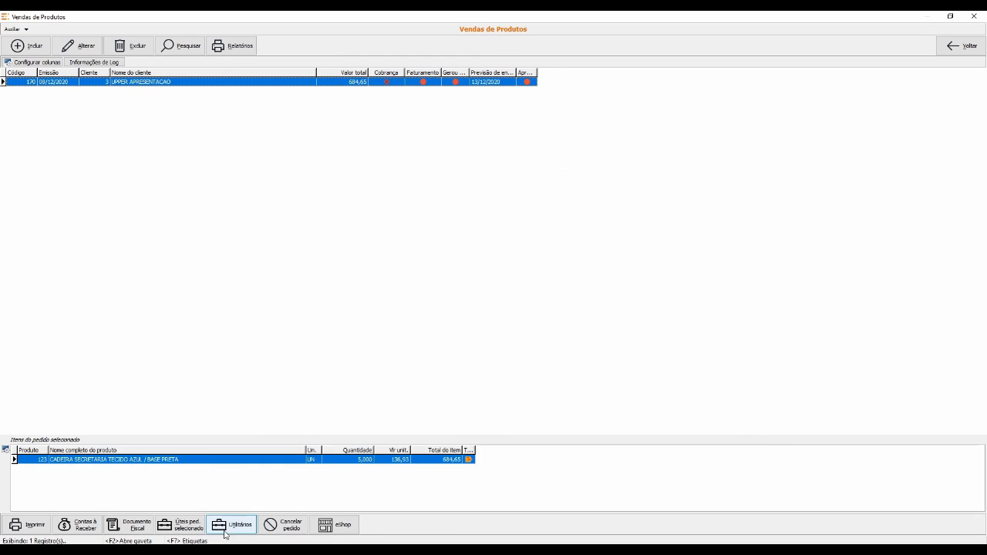
# Generate an electronic invoice (NF-e) from the new chair sale, proceeding to the stock lots used for its item.
pyautogui.click(180, 525)
pyautogui.click(128, 524)
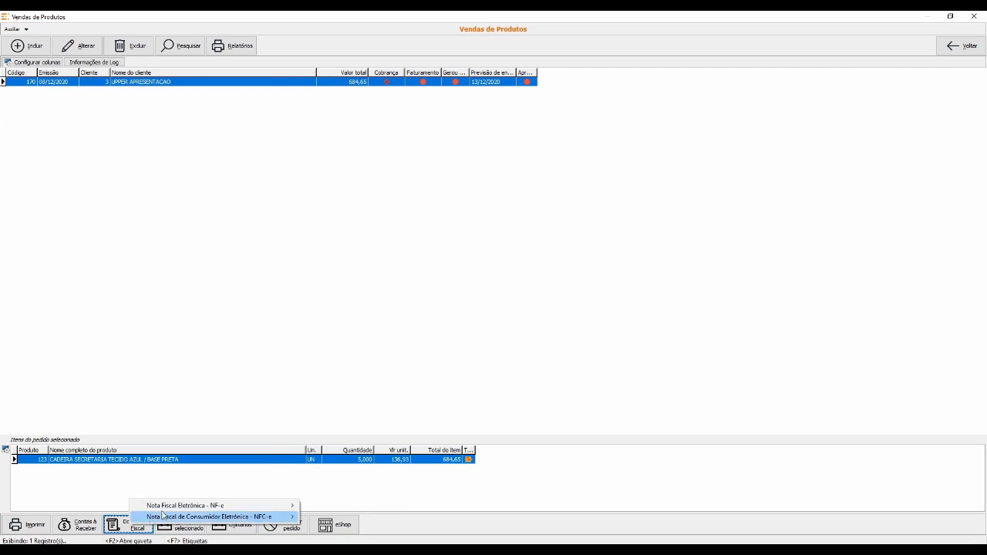
pyautogui.moveTo(244, 508)
pyautogui.click(338, 505)
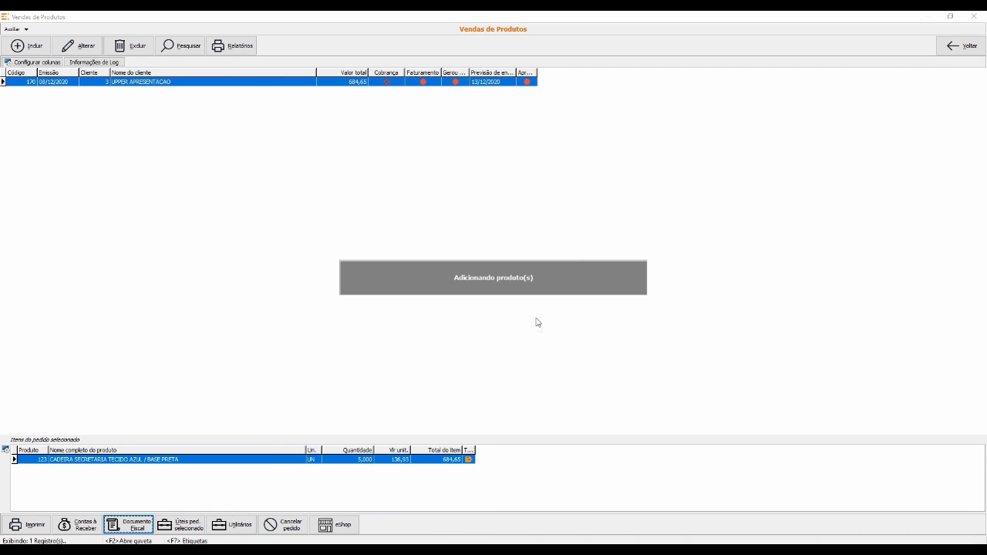
pyautogui.click(557, 294)
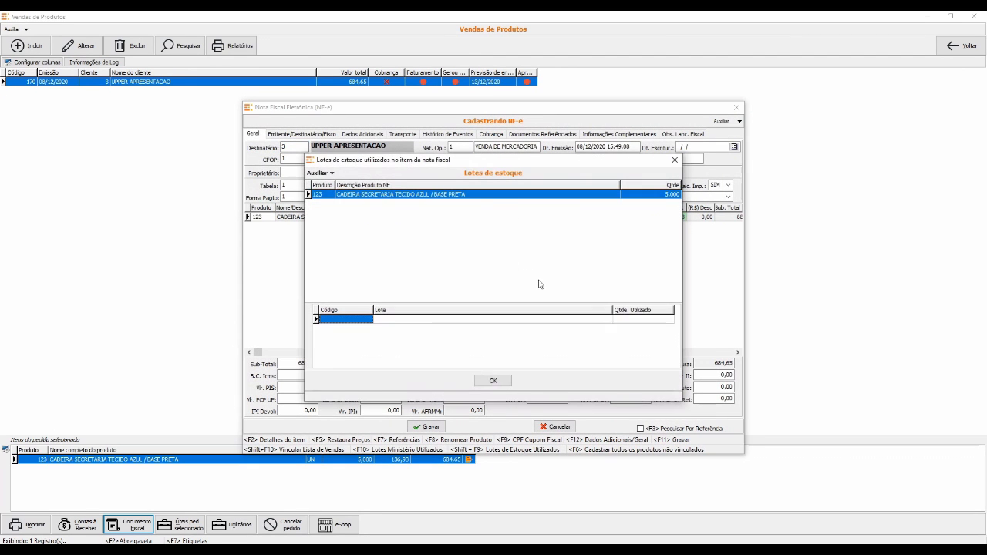
# Assign lot OP.418 with 5 units to the invoiced chair and save the NF-e.
pyautogui.click(348, 323)
pyautogui.press('Return')
pyautogui.press('Down')
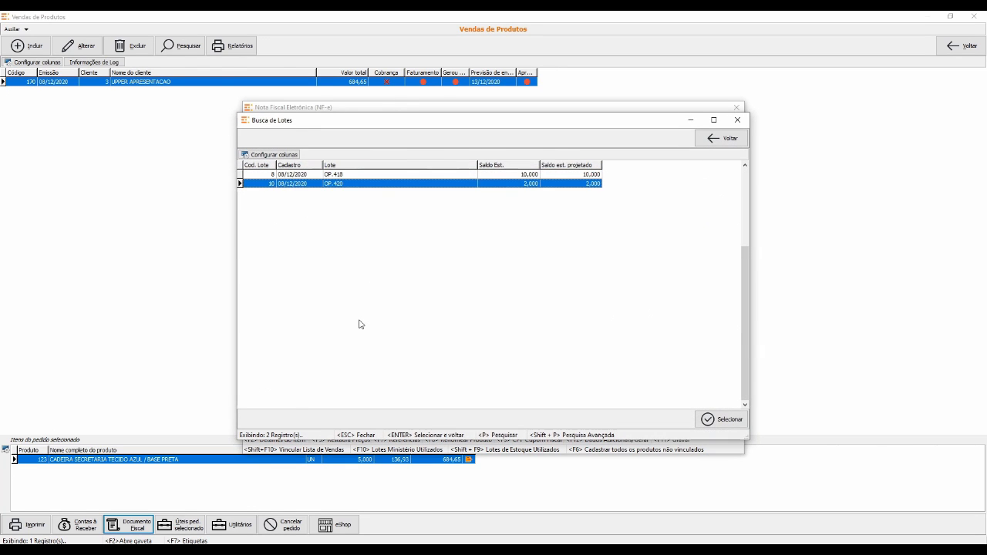
pyautogui.press('Up')
pyautogui.press('Return')
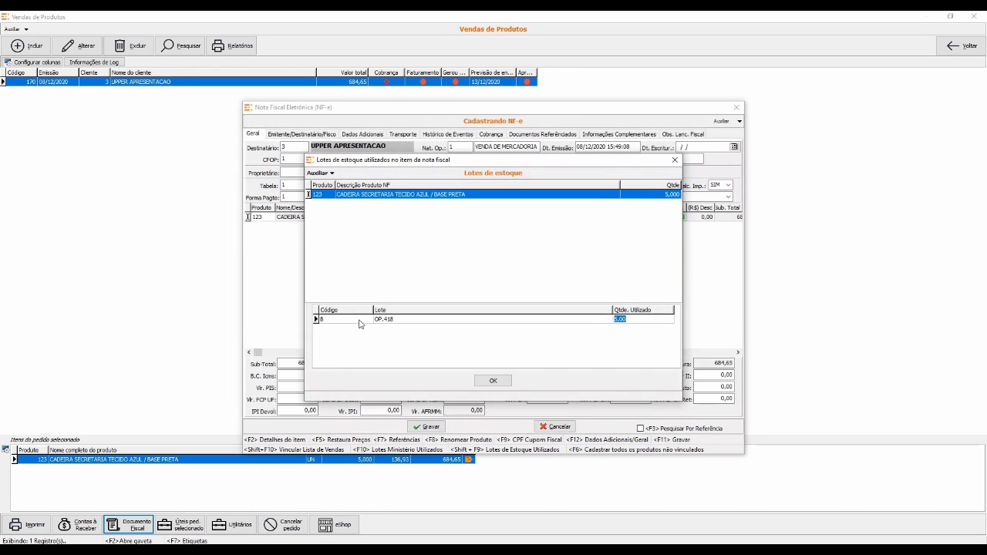
pyautogui.click(476, 383)
pyautogui.click(432, 427)
pyautogui.click(576, 295)
pyautogui.click(544, 314)
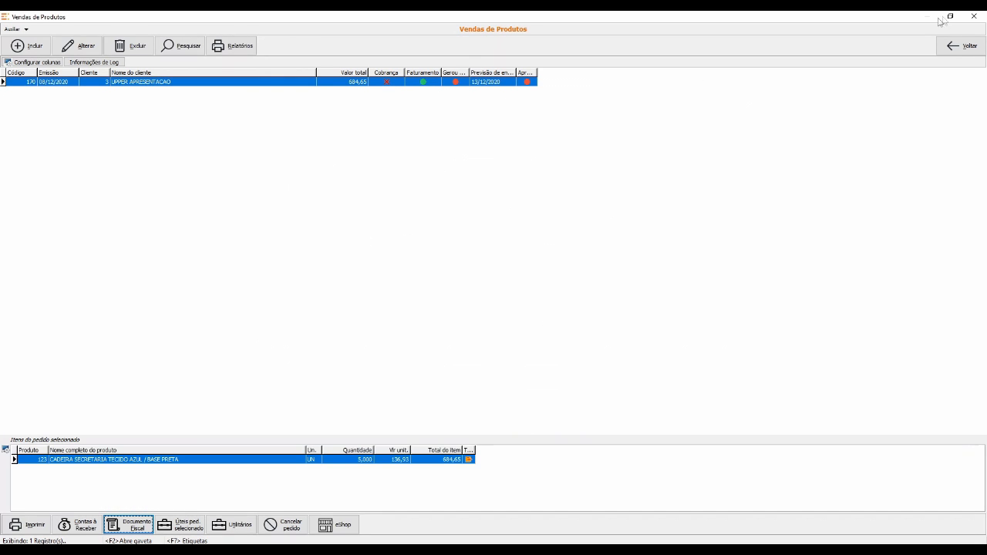
# Close the sales and list the stock movements of product 123.
pyautogui.click(974, 16)
pyautogui.click(31, 47)
pyautogui.click(129, 46)
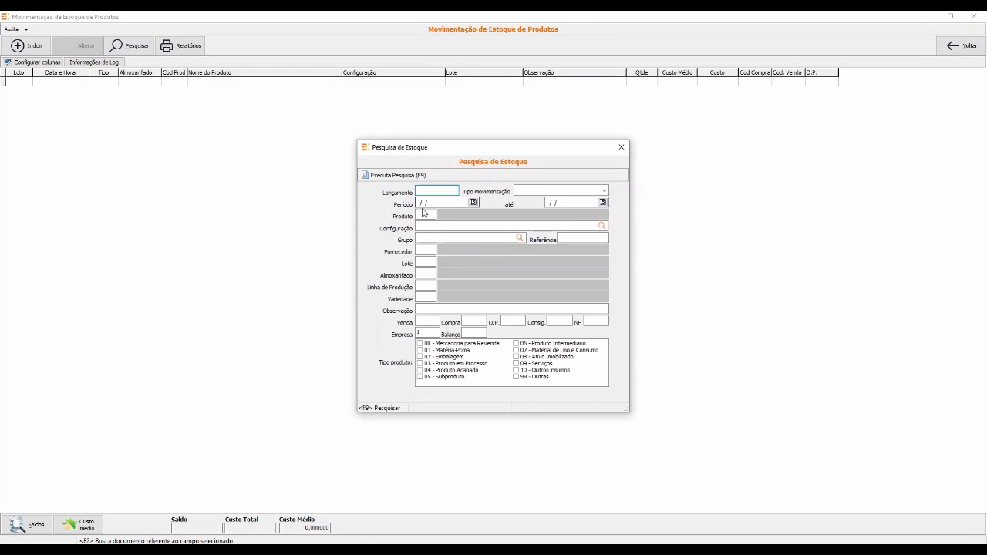
pyautogui.click(423, 213)
pyautogui.write('123')
pyautogui.press('Tab')
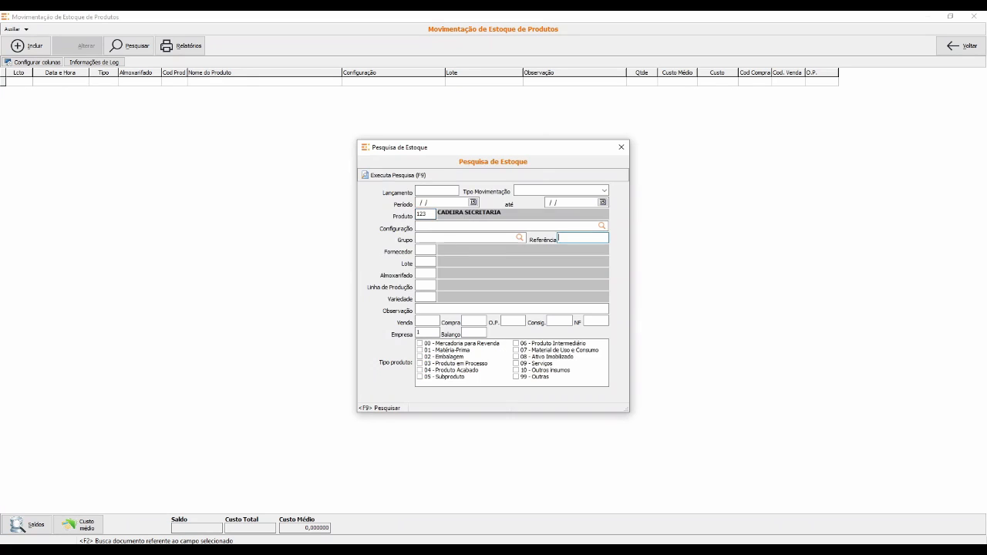
pyautogui.press('F9')
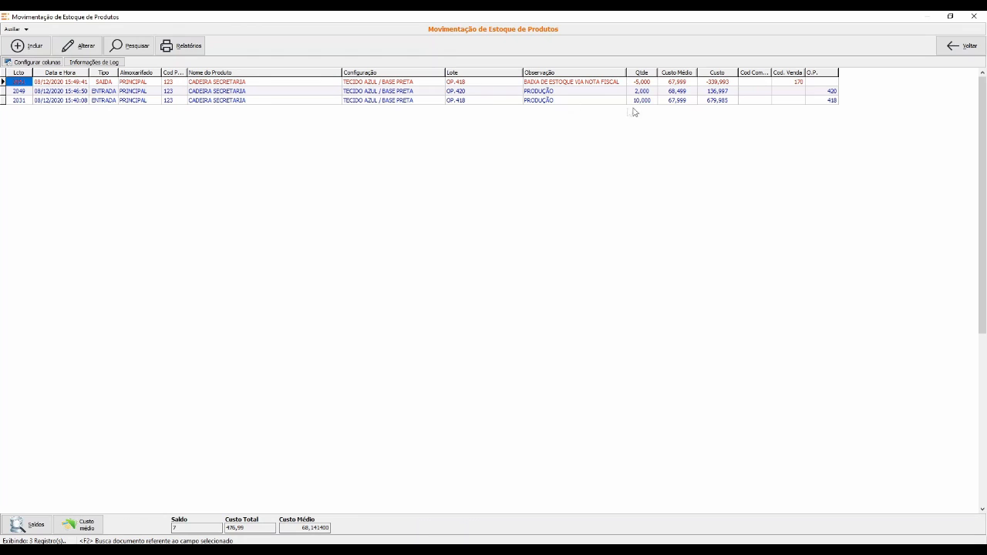
# Compare the average cost of the invoiced chair outflow with the OP.418 production entry, and close the stock movements.
pyautogui.click(679, 101)
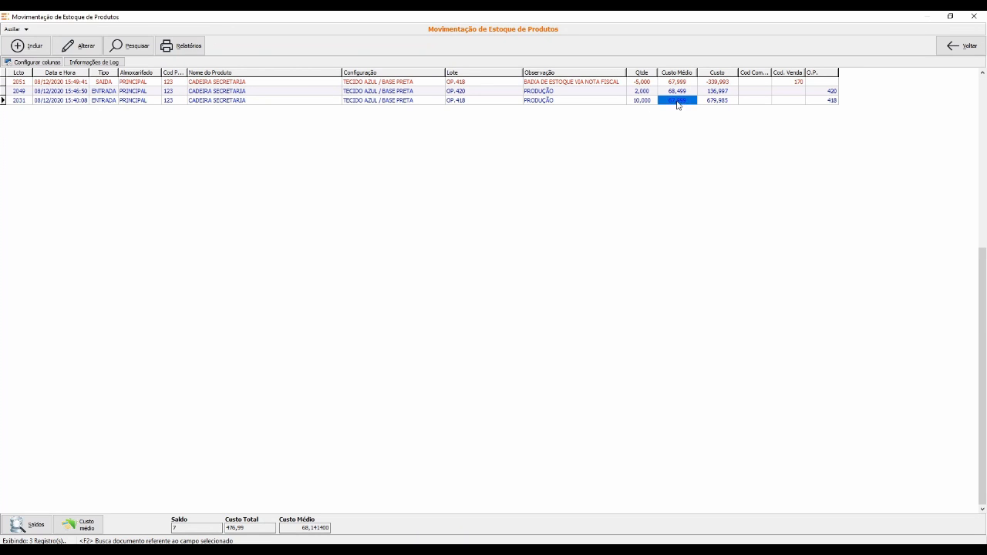
pyautogui.click(641, 101)
pyautogui.click(675, 101)
pyautogui.click(687, 82)
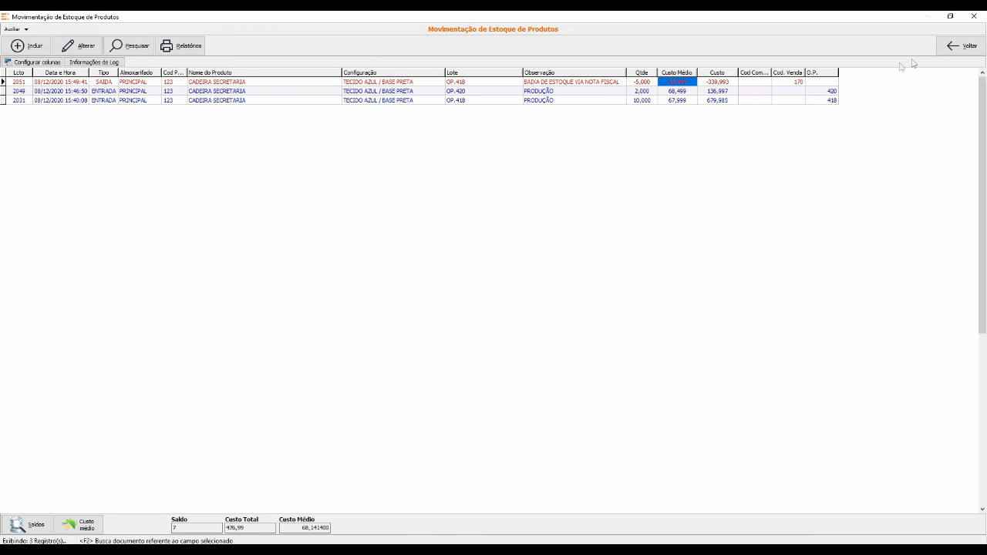
pyautogui.click(967, 50)
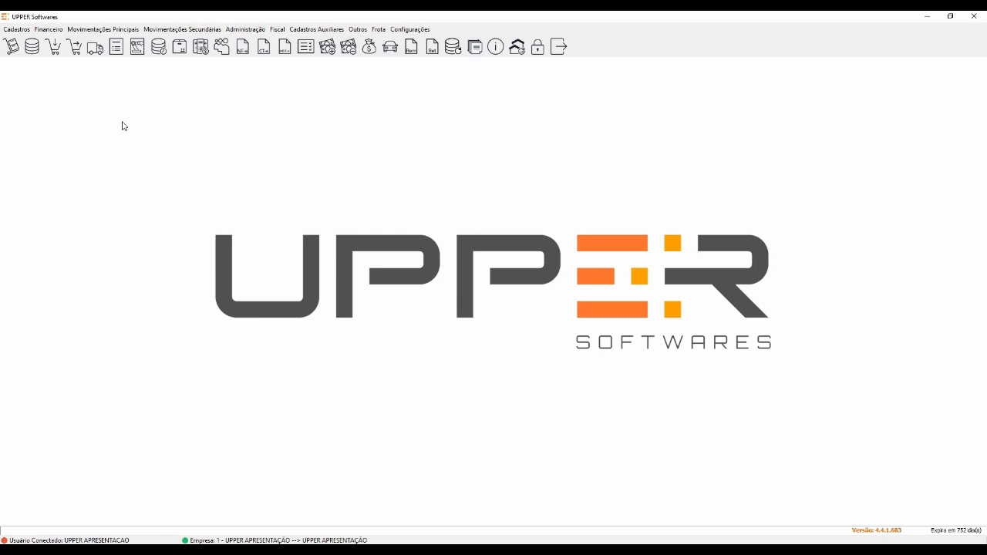
# Search the stock movements by the code of the invoiced chair sale and check which lot was sold.
pyautogui.click(31, 46)
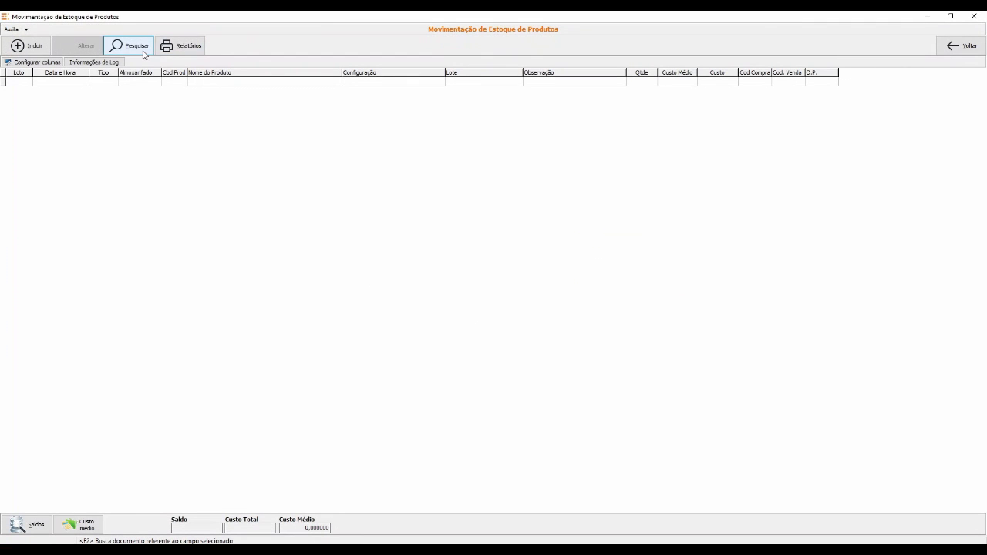
pyautogui.click(429, 324)
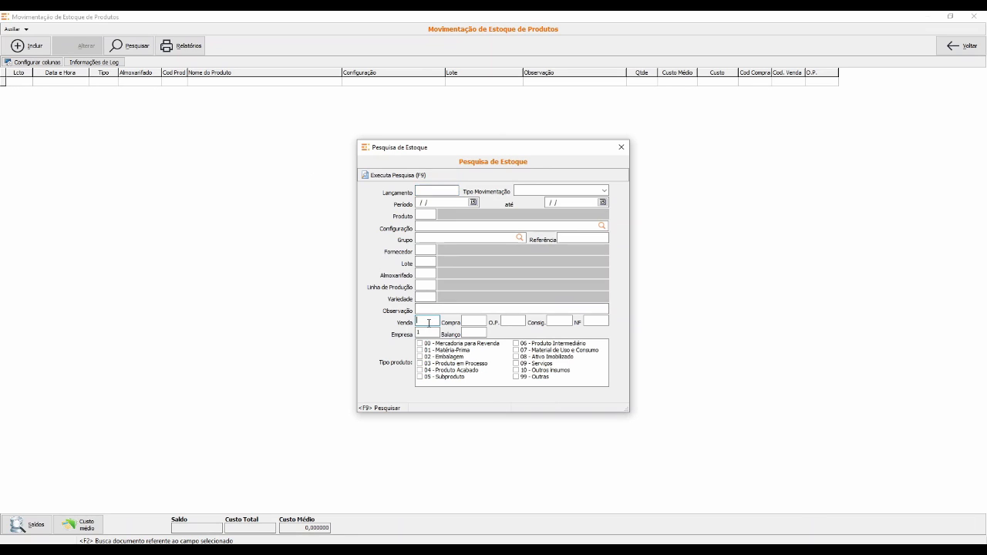
pyautogui.press('F9')
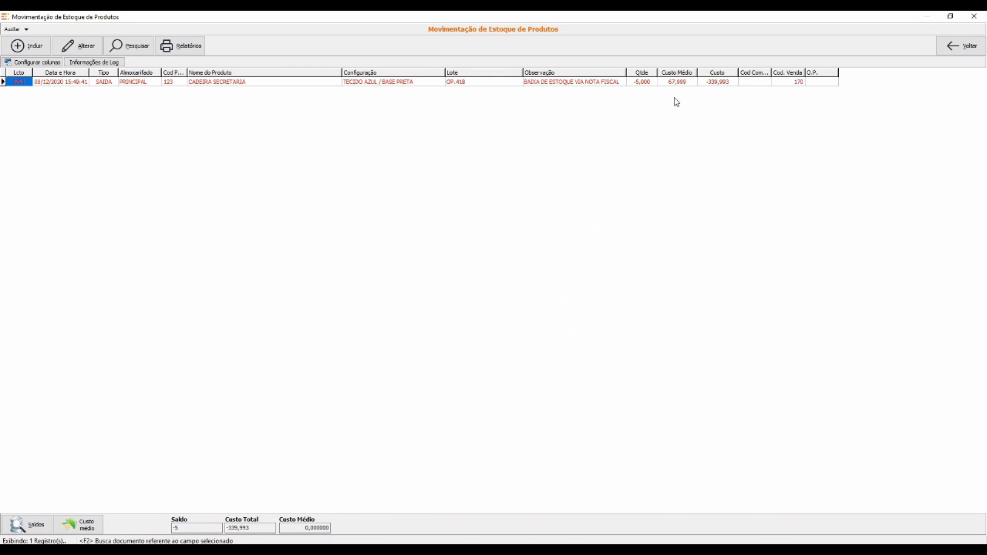
pyautogui.click(489, 82)
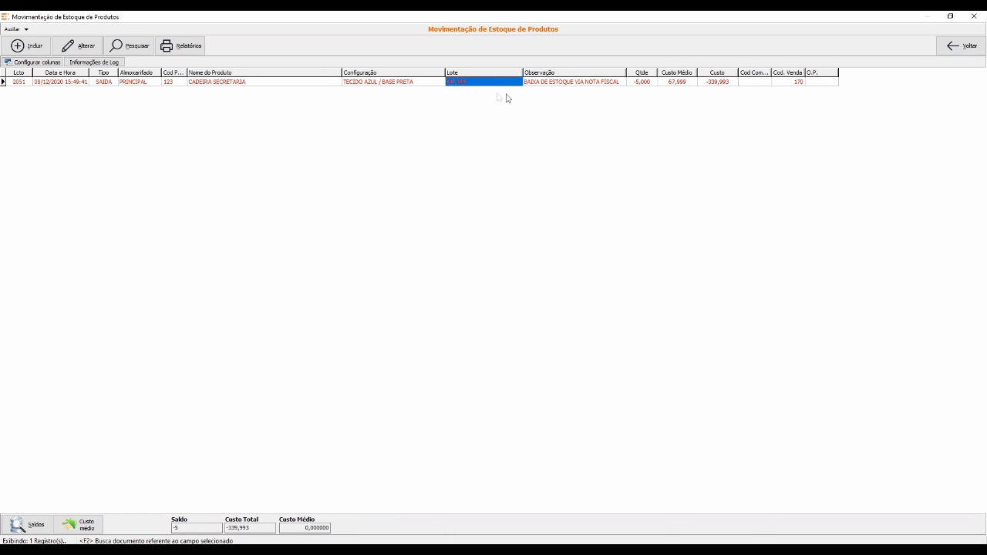
# Search the stock movements for production order 418 and check the lots of ENCOSTO SECRETARIA and ASSENTO SECRETARIA.
pyautogui.click(131, 47)
pyautogui.click(518, 321)
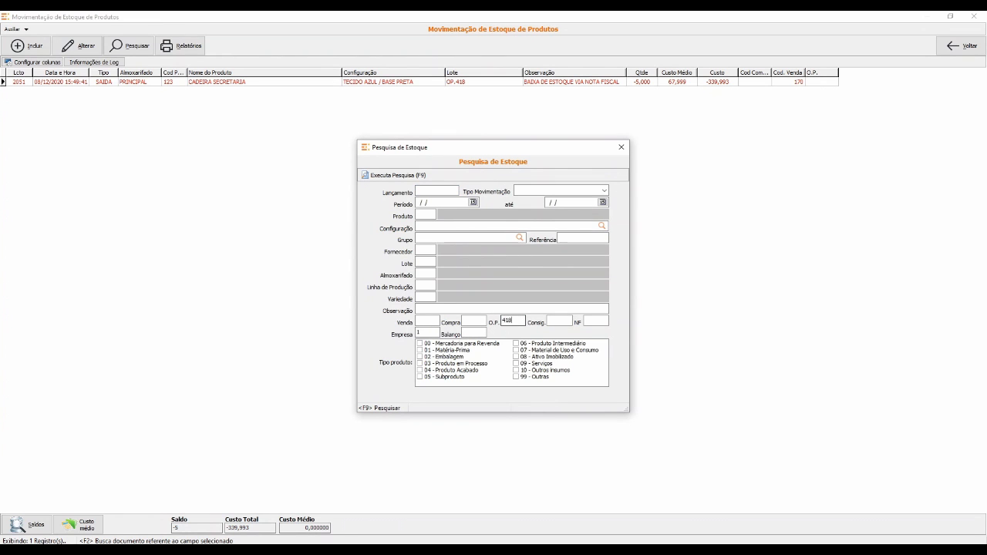
pyautogui.press('F9')
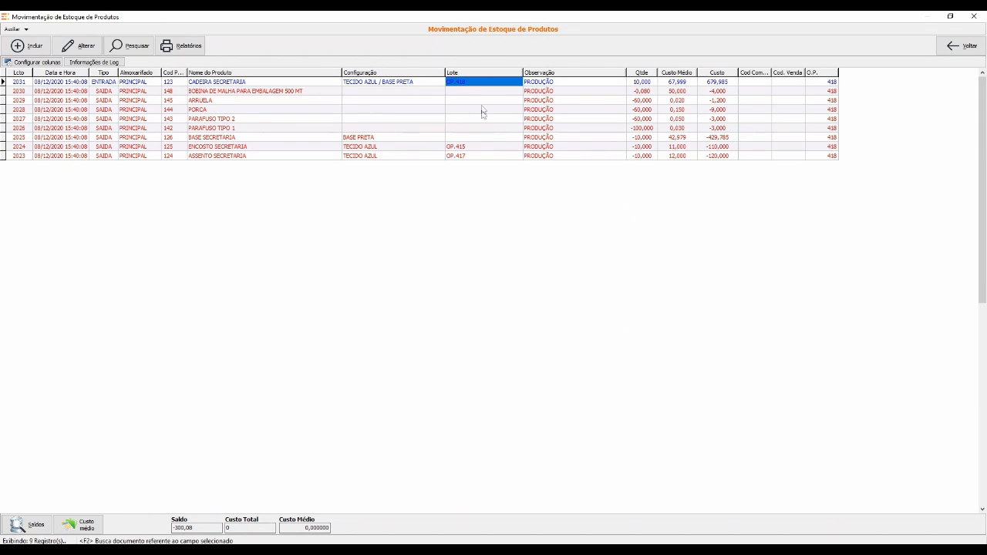
pyautogui.click(480, 148)
pyautogui.click(483, 158)
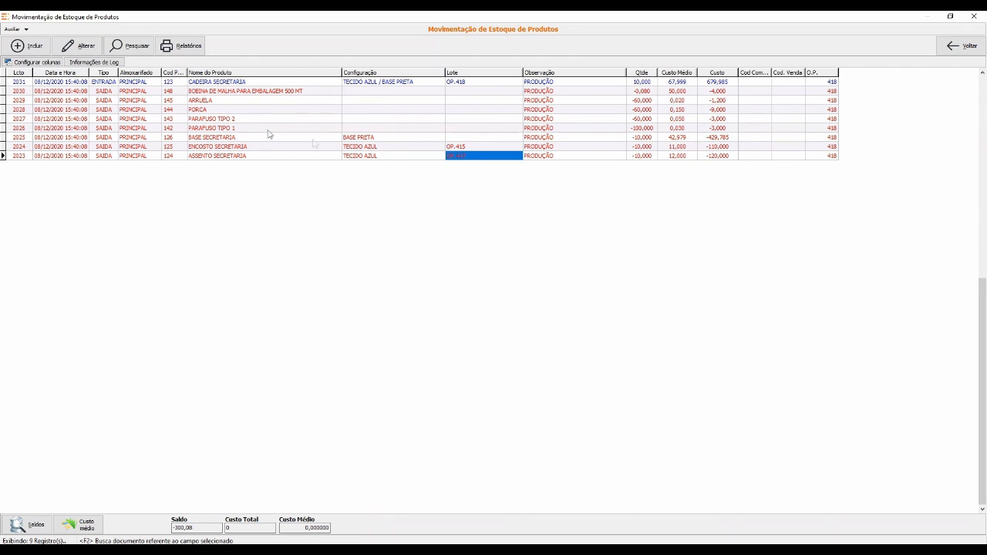
# Search the stock movements for production order 417 and check the lot of TECIDO AZUL it consumed.
pyautogui.click(131, 46)
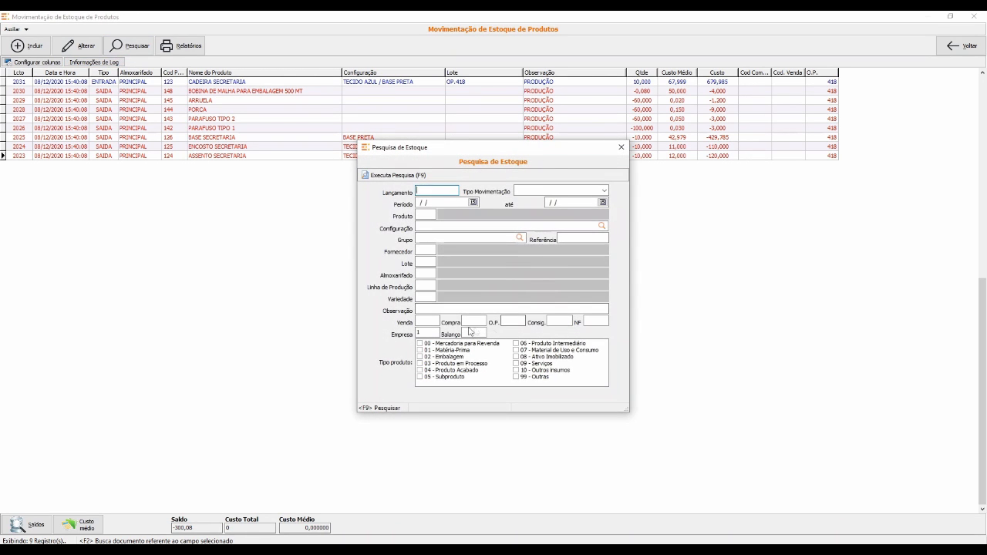
pyautogui.click(513, 322)
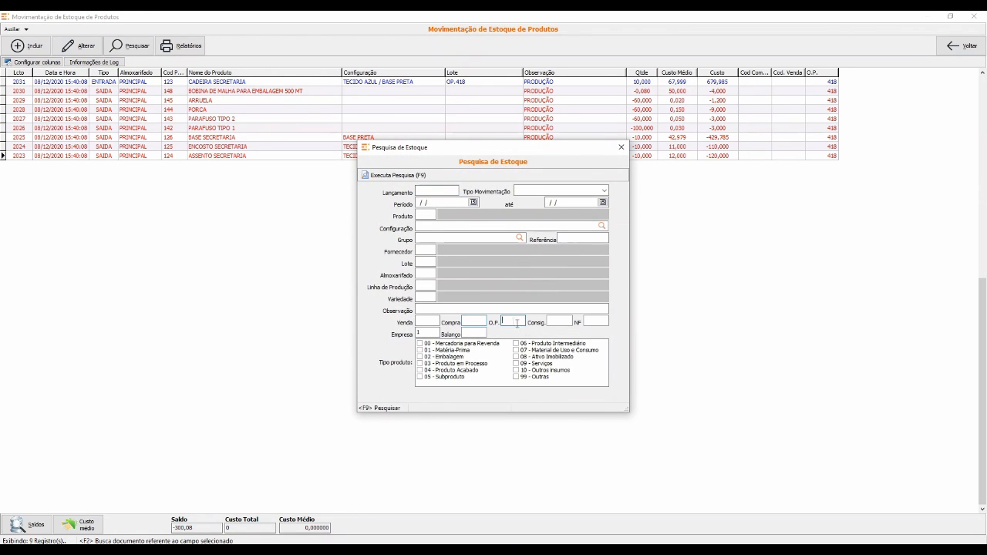
pyautogui.write('417')
pyautogui.press('F9')
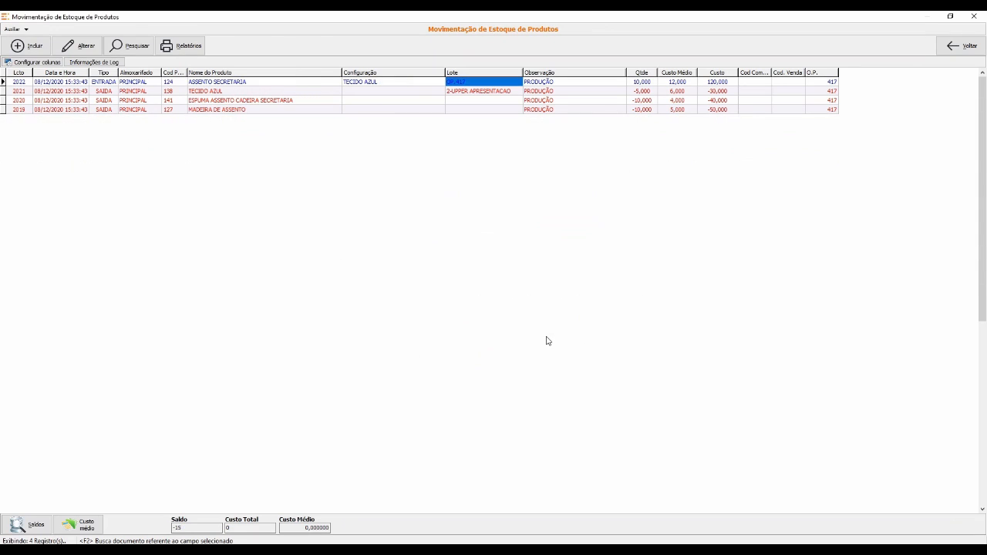
pyautogui.click(458, 91)
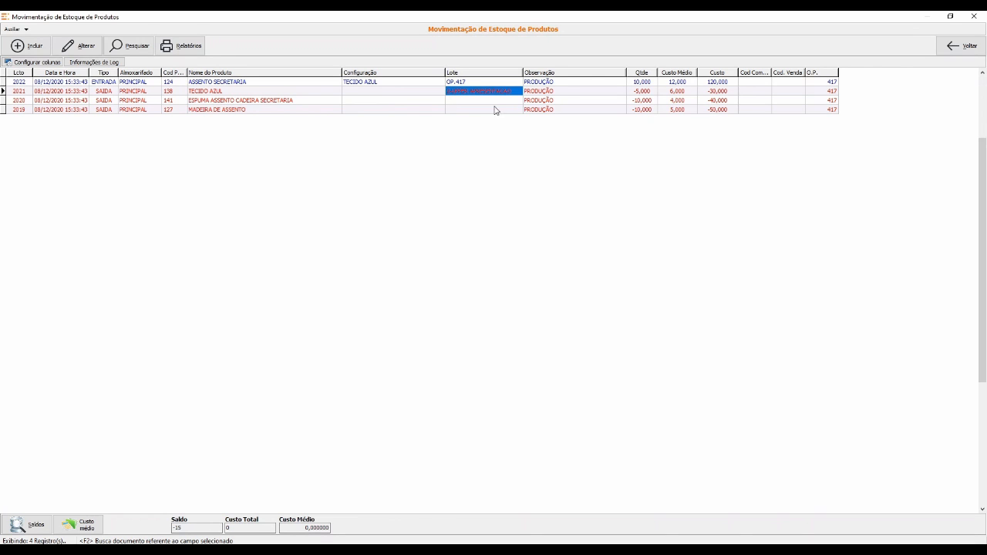
# Filter the stock movements to lot 2, 2-UPPER APRESENTACAO.
pyautogui.click(138, 46)
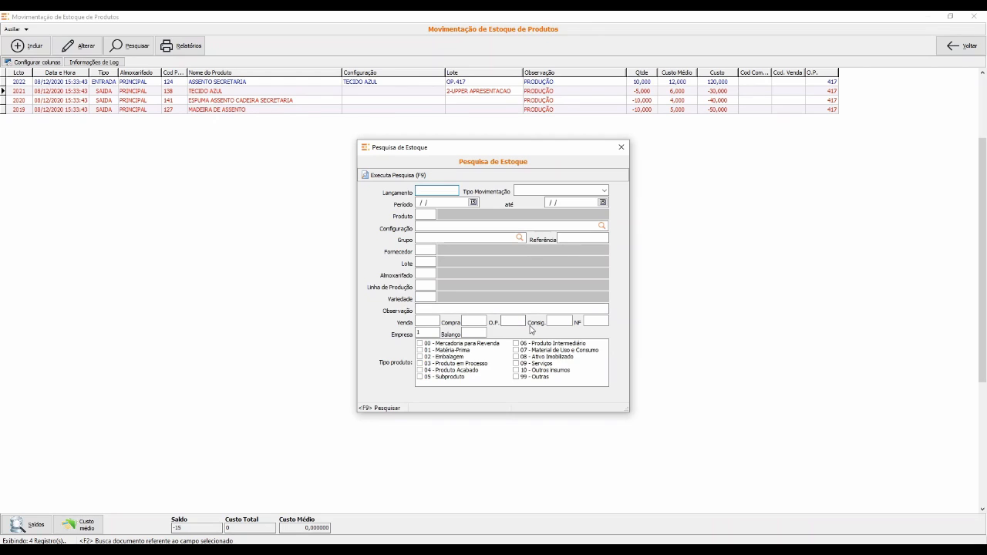
pyautogui.click(426, 263)
pyautogui.write('2')
pyautogui.press('Tab')
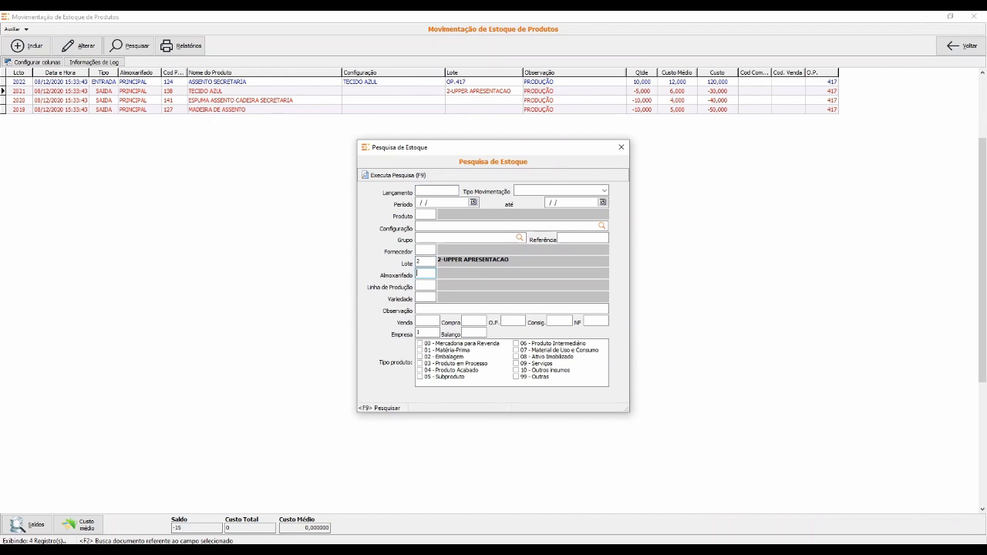
pyautogui.click(401, 177)
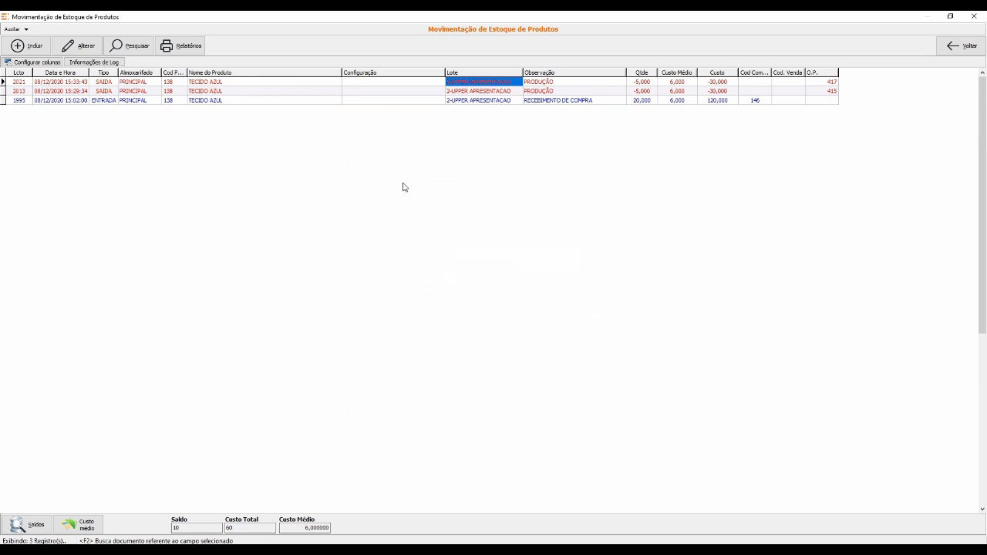
# Open the purchase behind the TECIDO AZUL receipt in this lot, review it and close it.
pyautogui.click(505, 100)
pyautogui.click(753, 100)
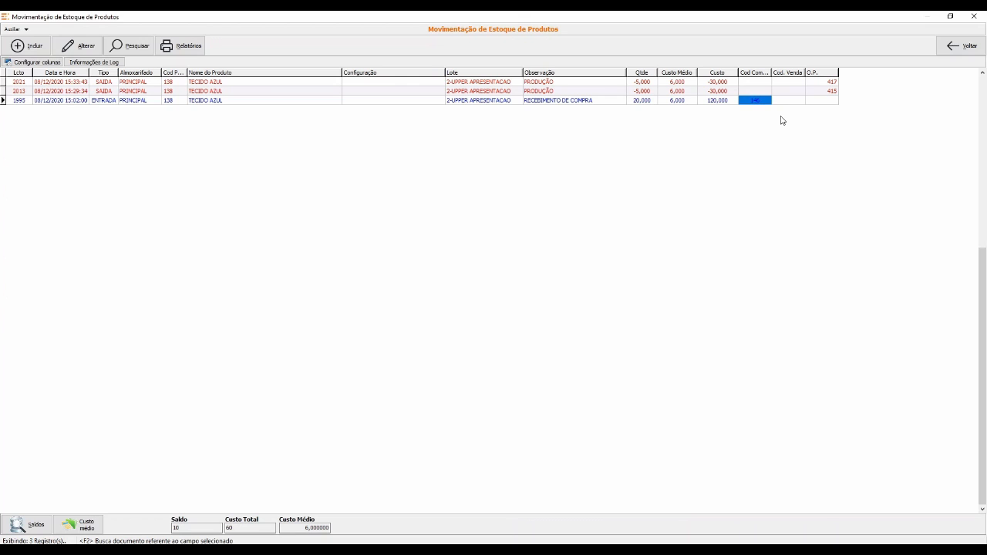
pyautogui.press('F2')
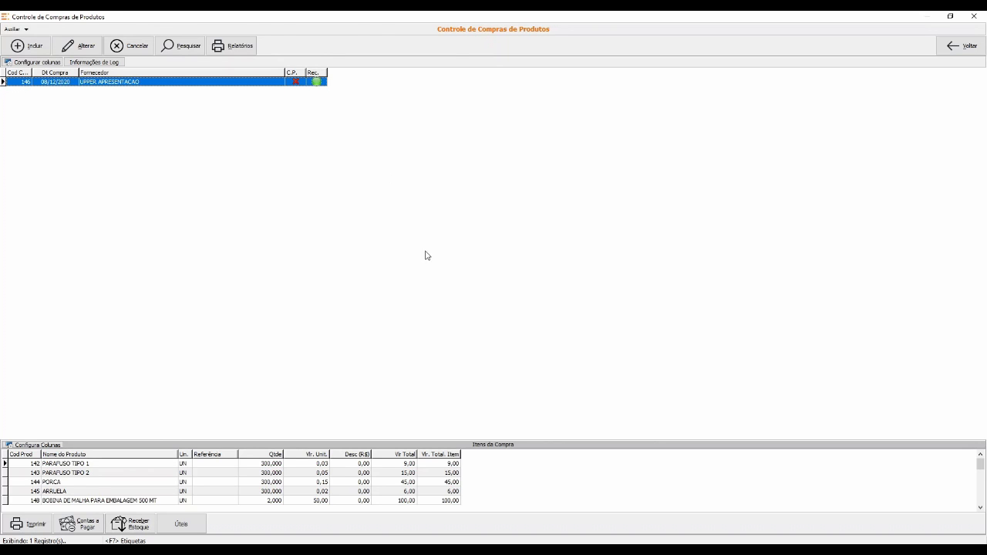
pyautogui.press('Escape')
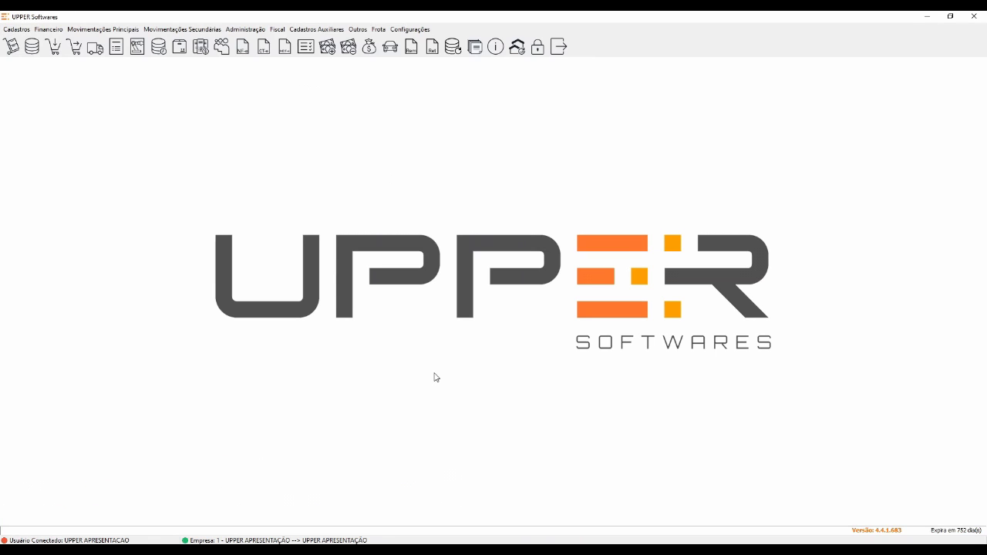